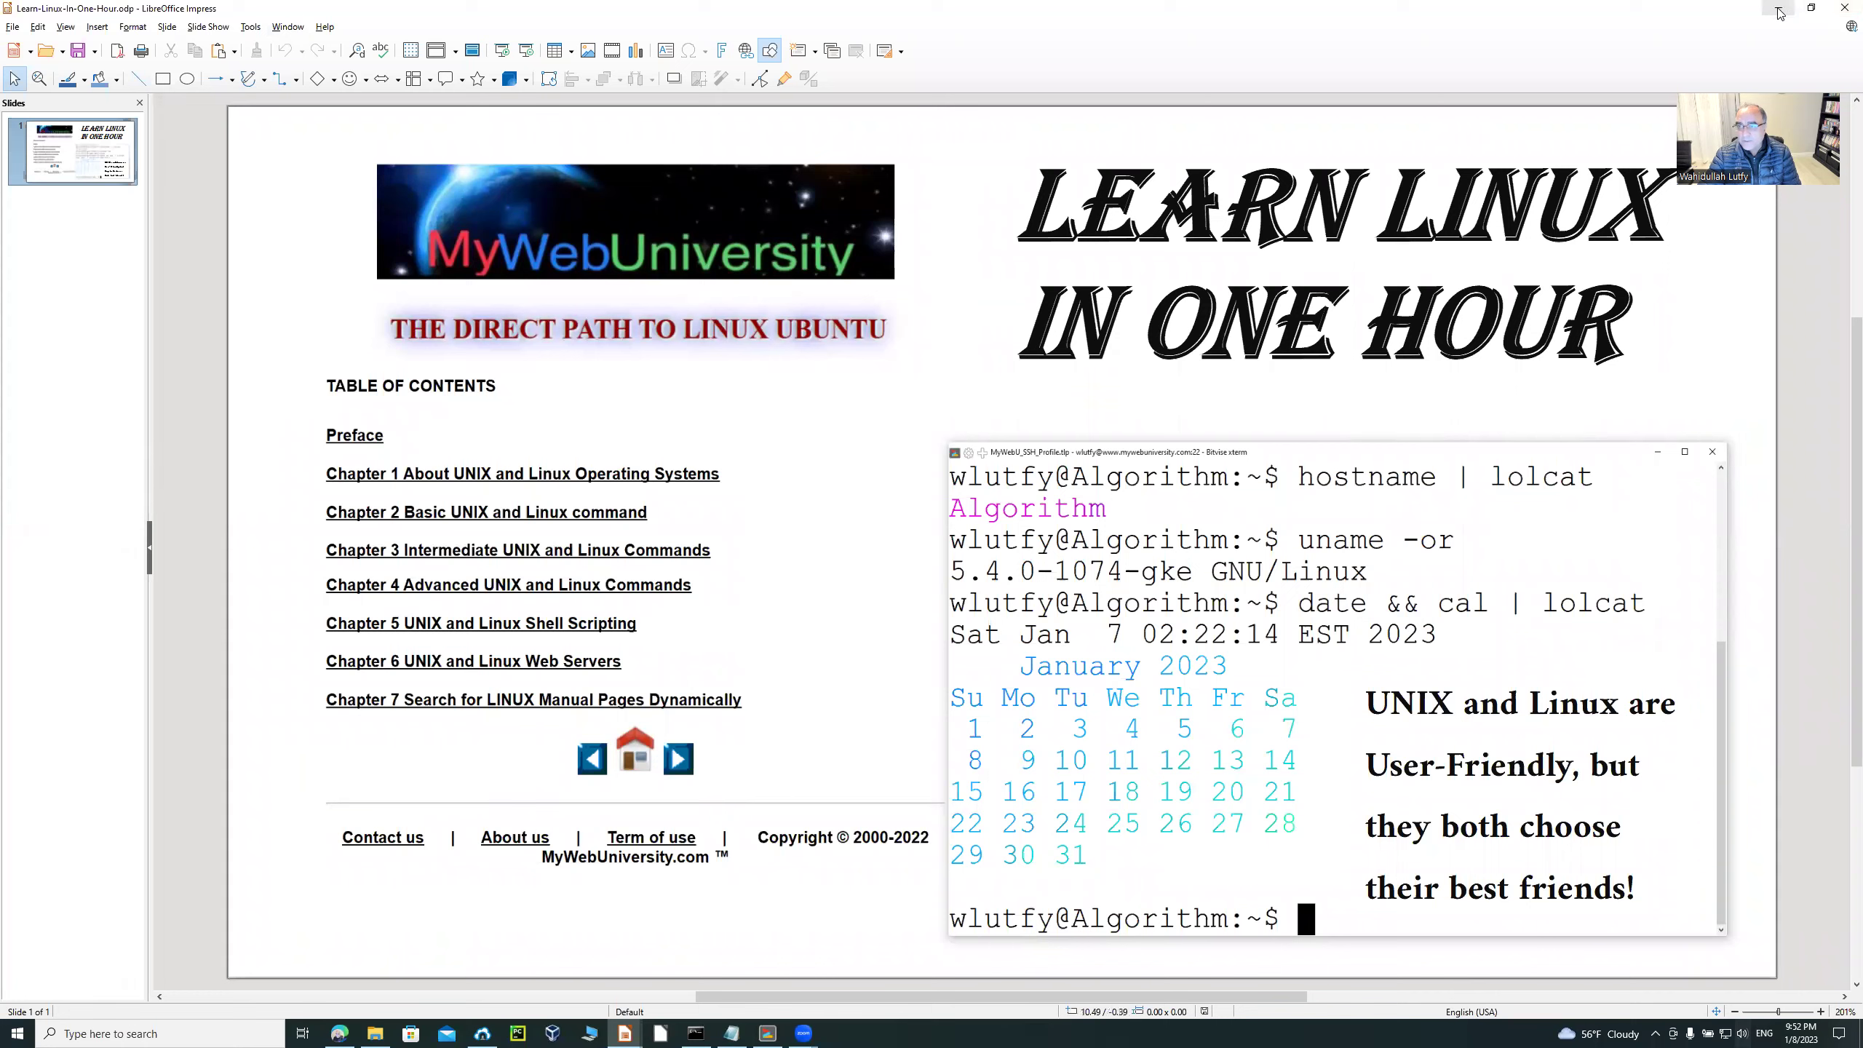
Minimize the Learn Linux in One Hour Impress presentation to reveal the Zoom page behind it.
{"action": "left_click", "coordinate": [624, 1033]}
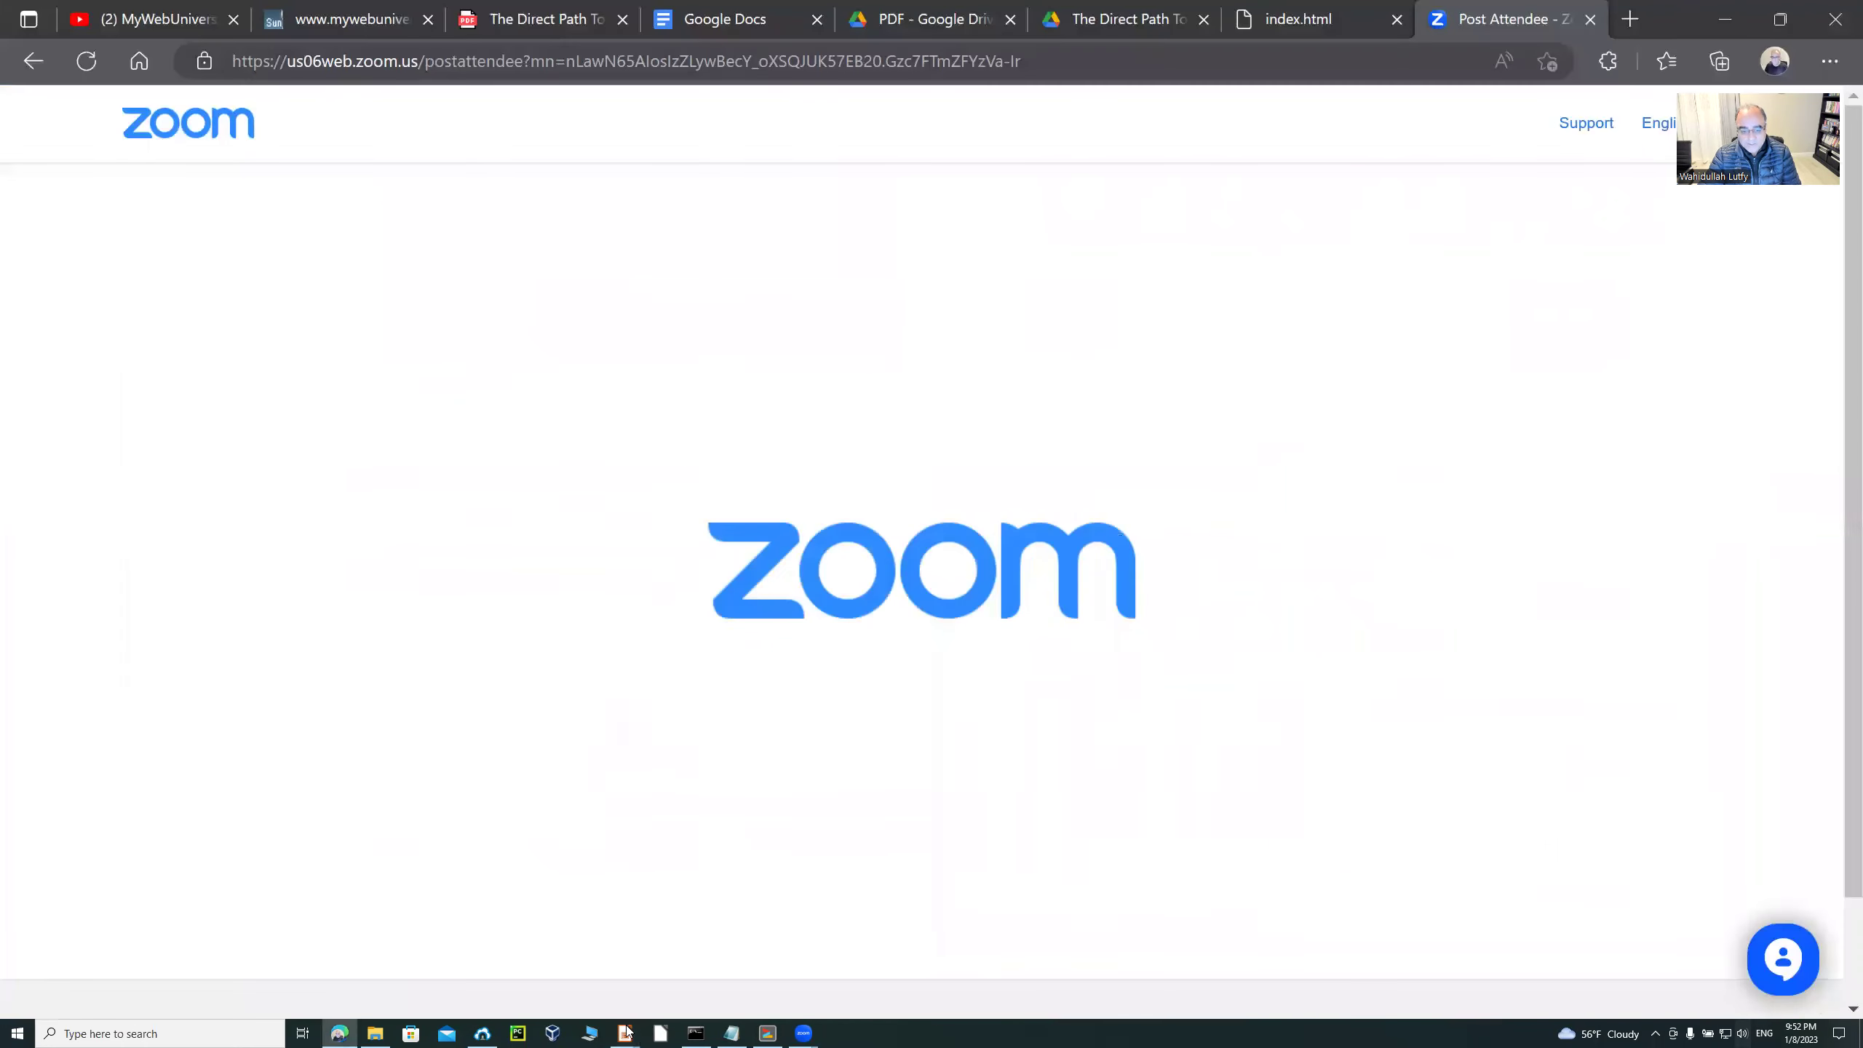
Switch to the 'The Direct Path To' Linux Ubuntu PDF tab, shown at its table of contents.
{"action": "mouse_move", "coordinate": [624, 1033]}
{"action": "left_click", "coordinate": [697, 998]}
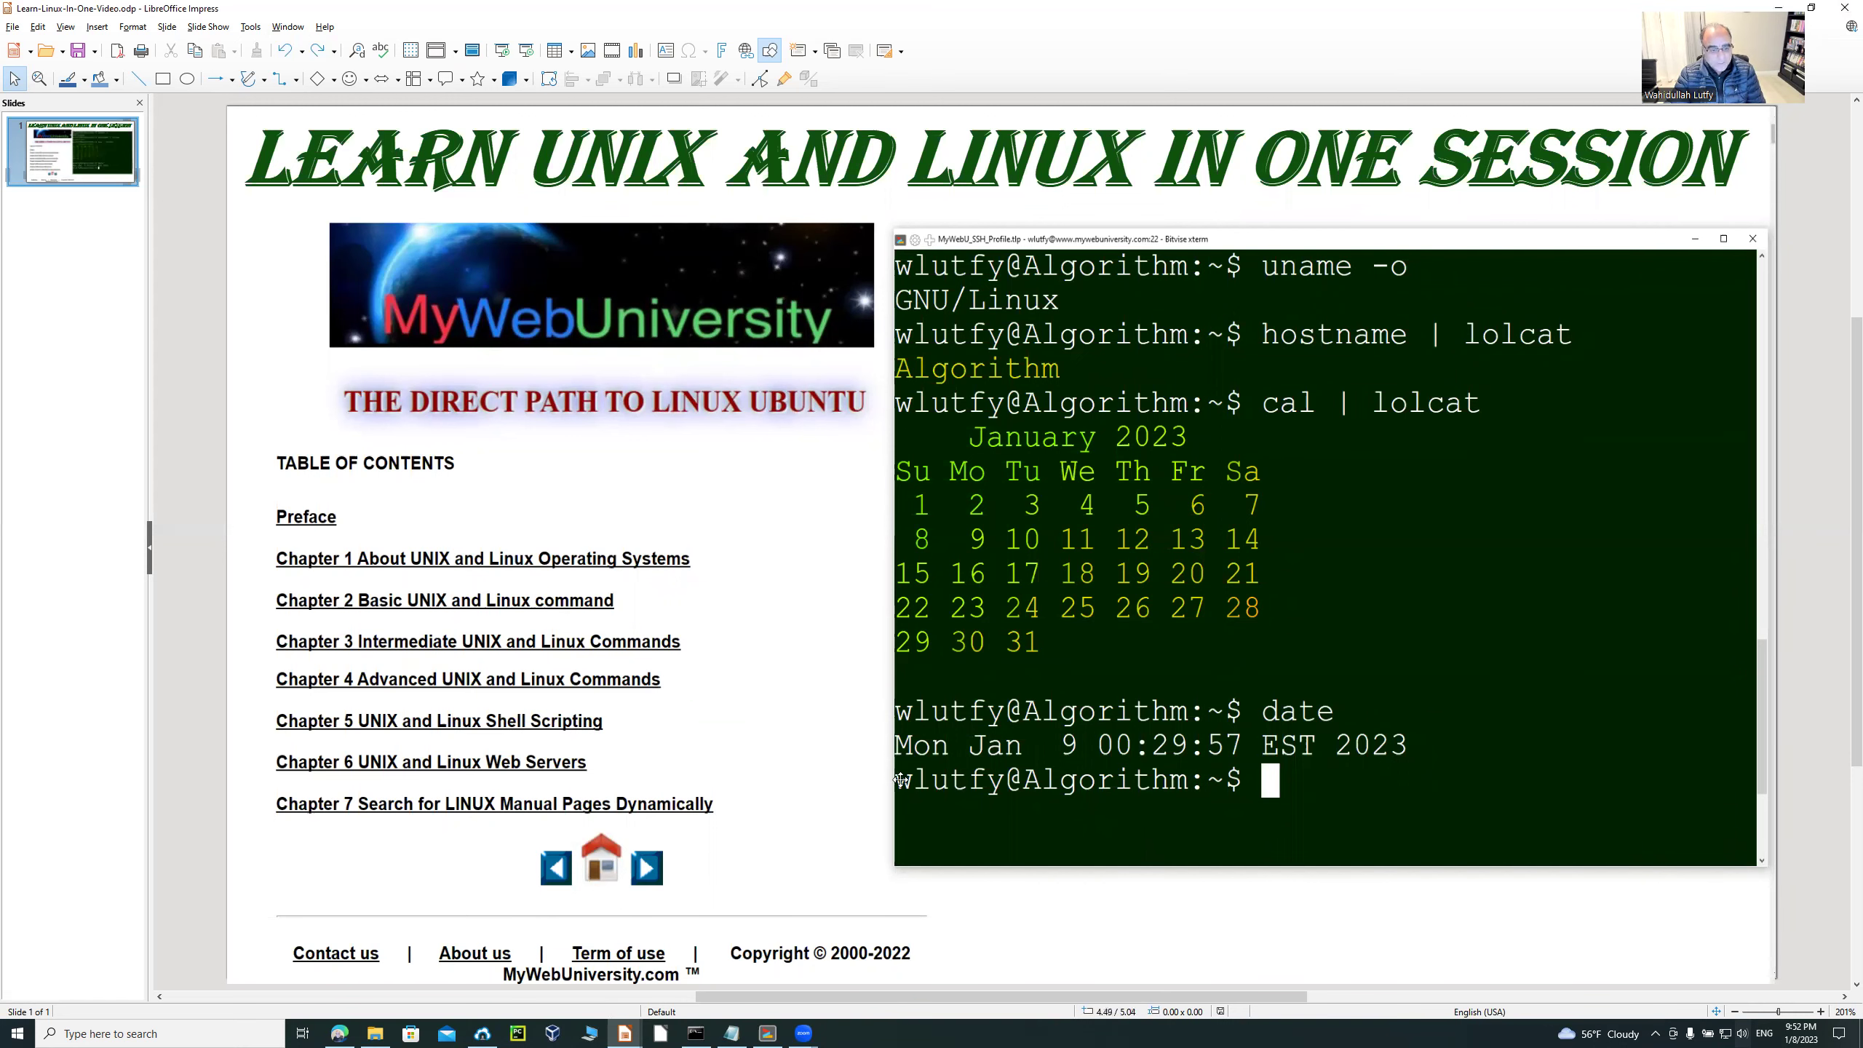
{"action": "left_click", "coordinate": [343, 1032]}
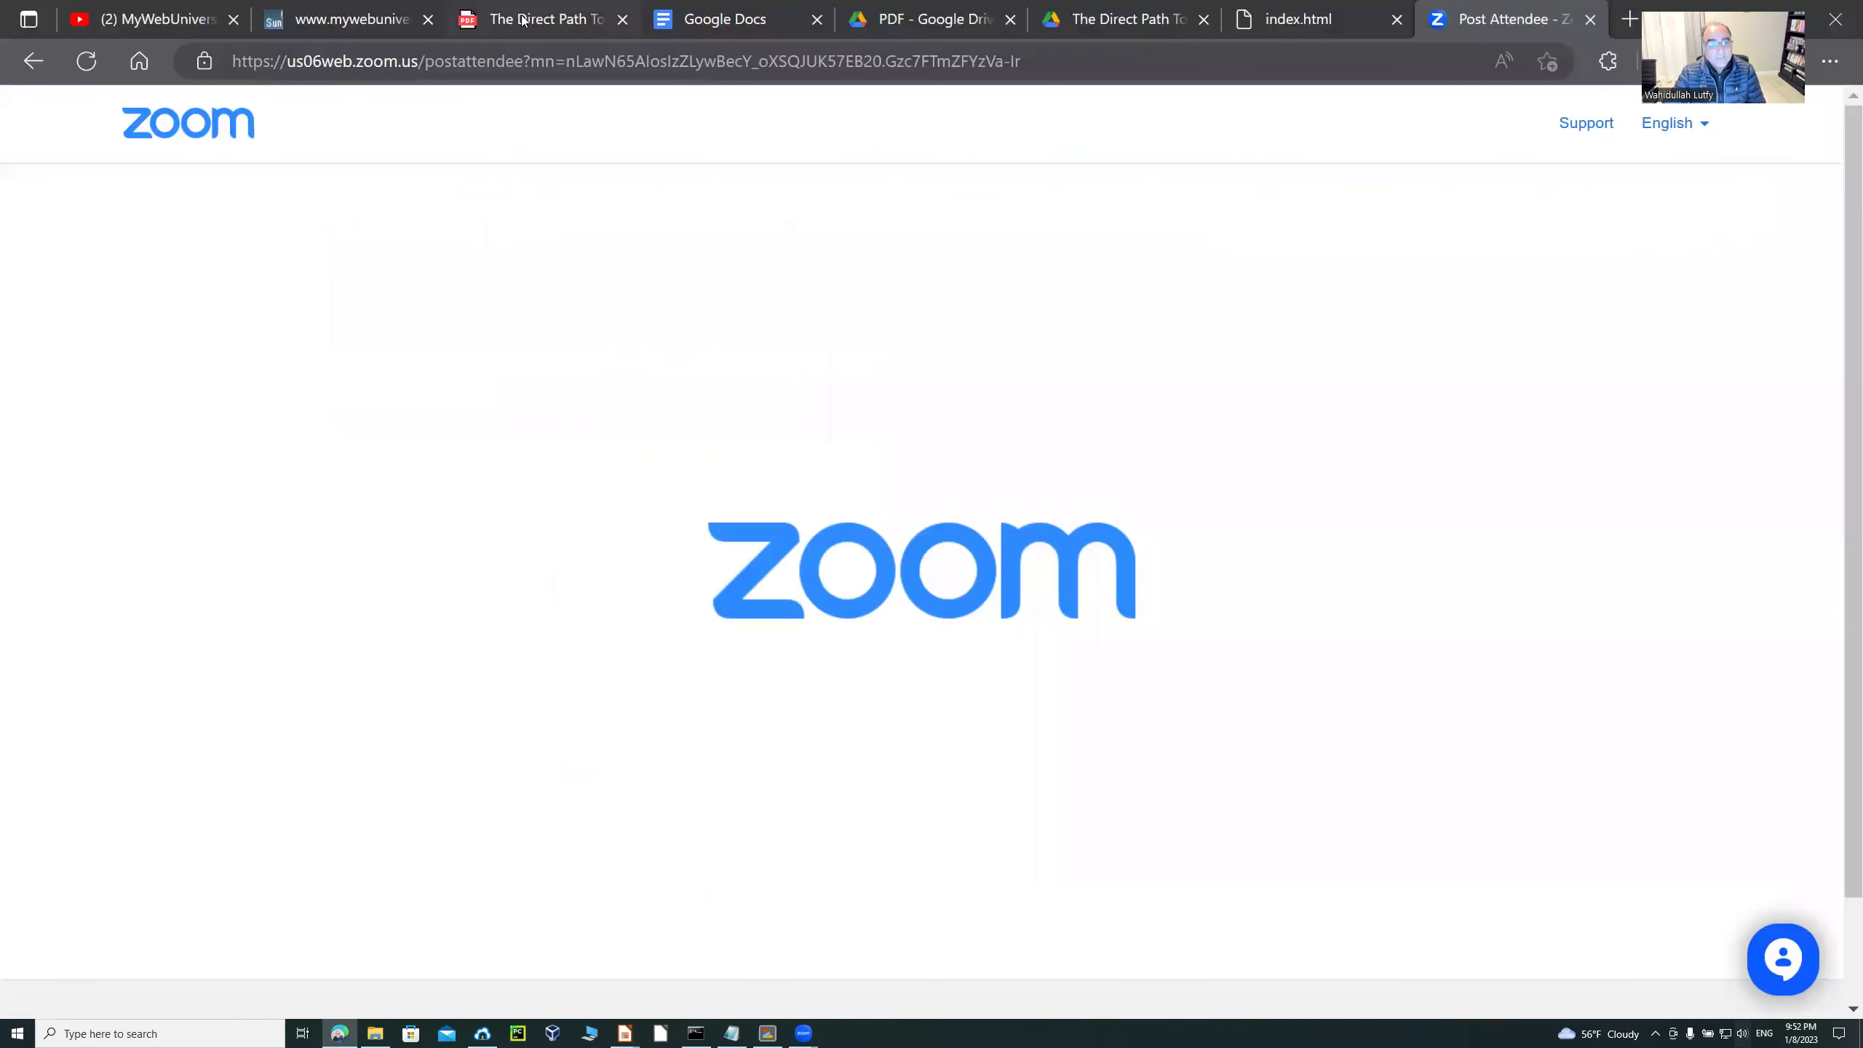
{"action": "left_click", "coordinate": [522, 18]}
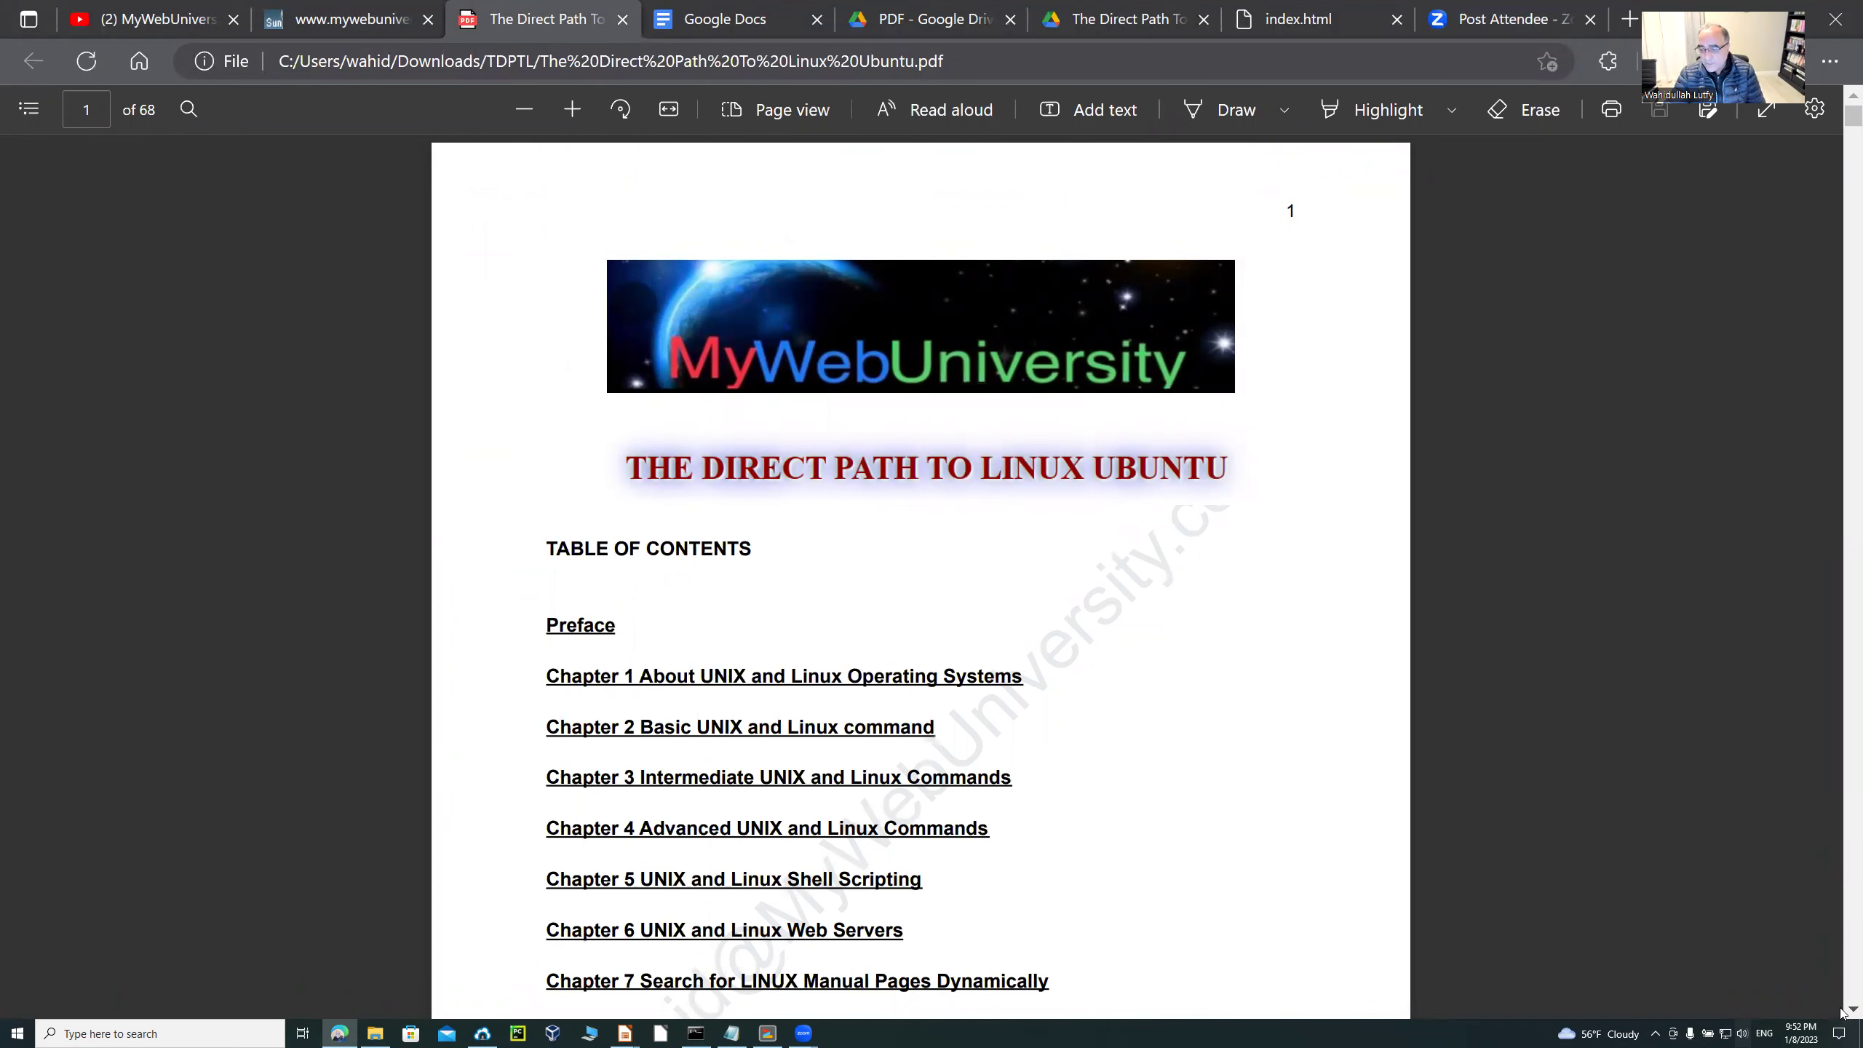
Scroll the book's PDF down to page 3, showing the user agreement and two ways to learn Linux.
{"action": "scroll", "coordinate": [1840, 1017], "scroll_direction": "down", "scroll_amount": 6}
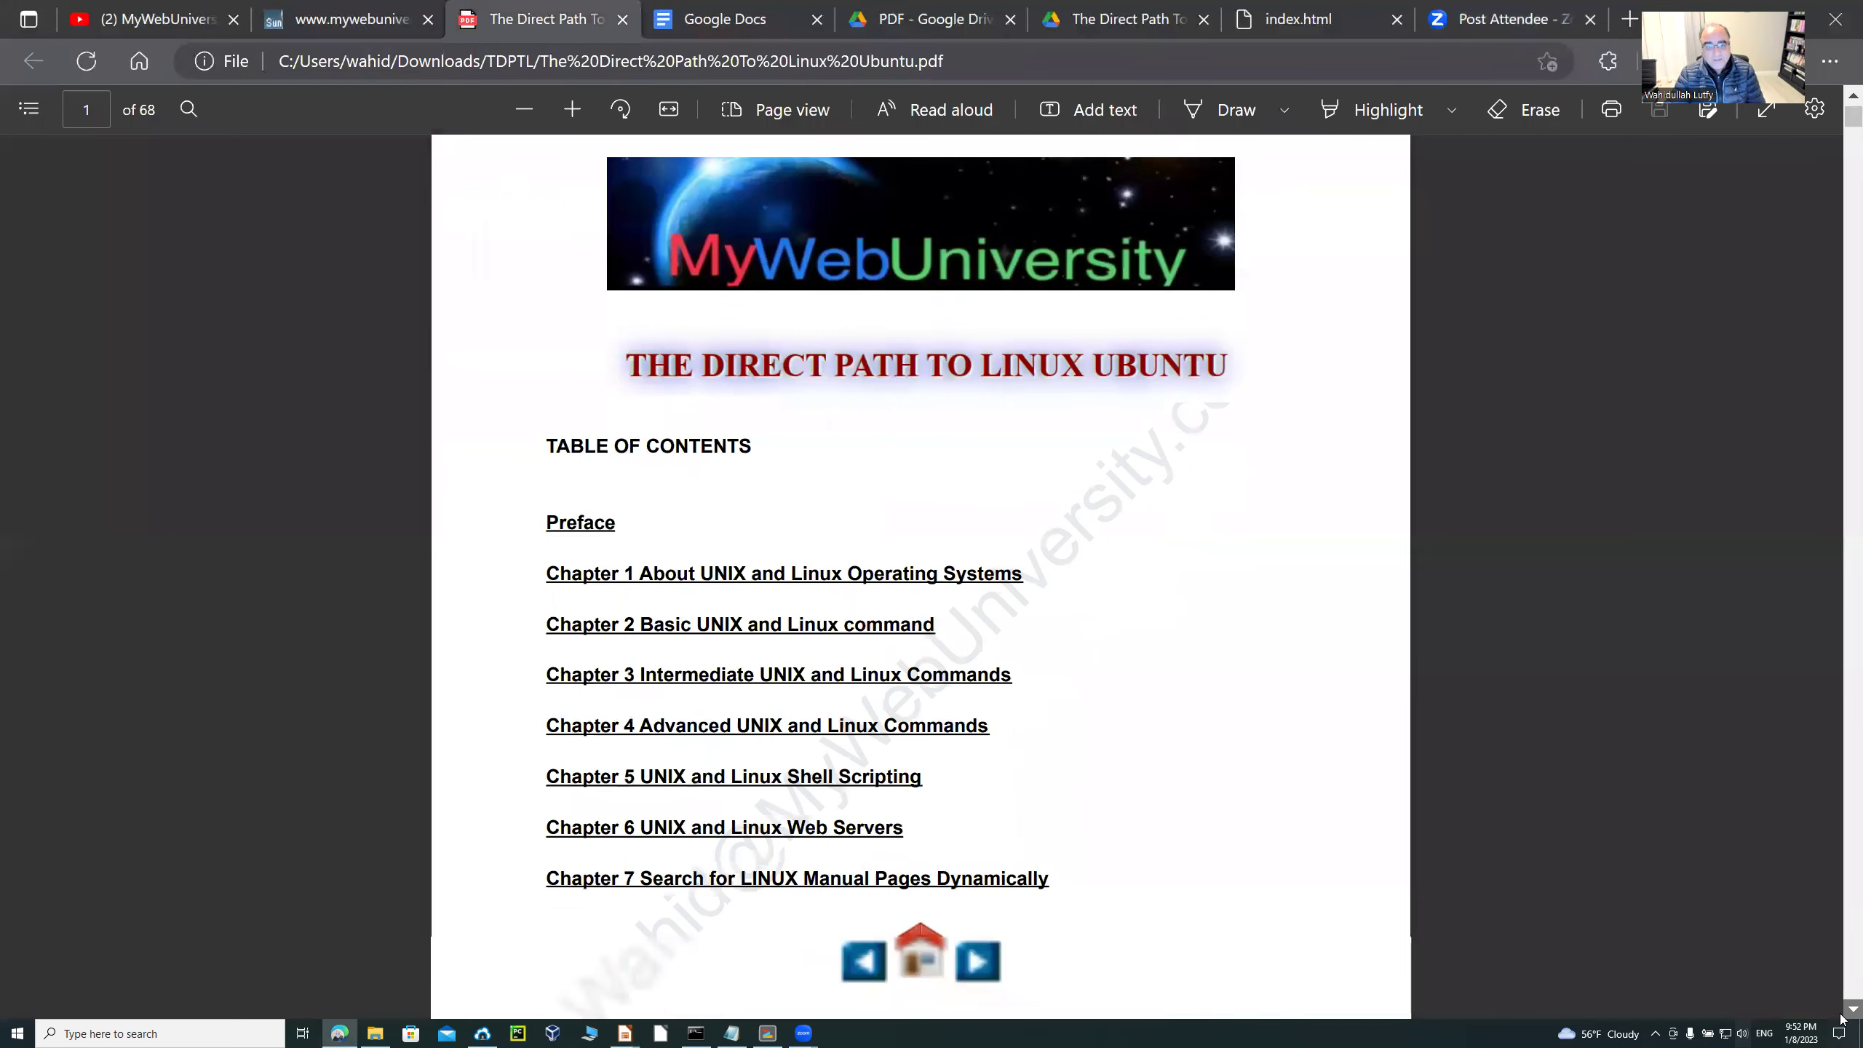
{"action": "scroll", "coordinate": [1840, 1017], "scroll_direction": "down", "scroll_amount": 2}
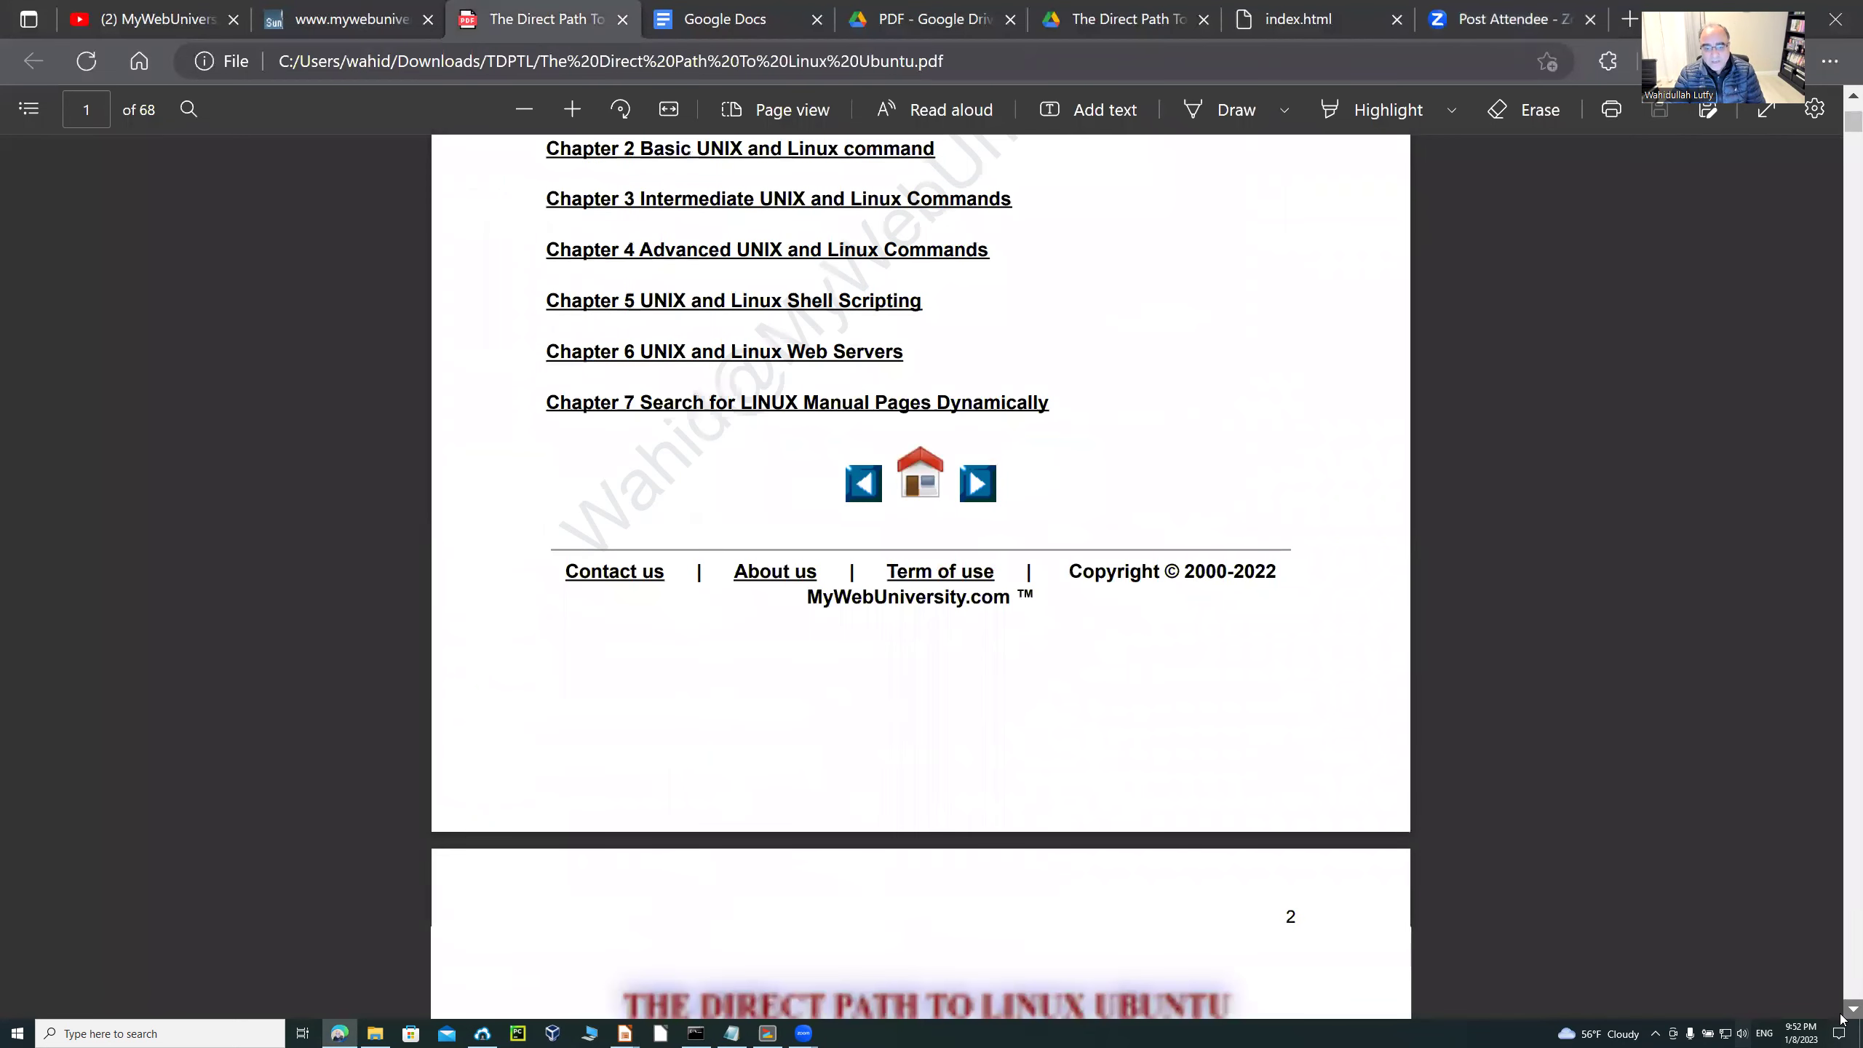
{"action": "scroll", "coordinate": [1840, 1017], "scroll_direction": "down", "scroll_amount": 4}
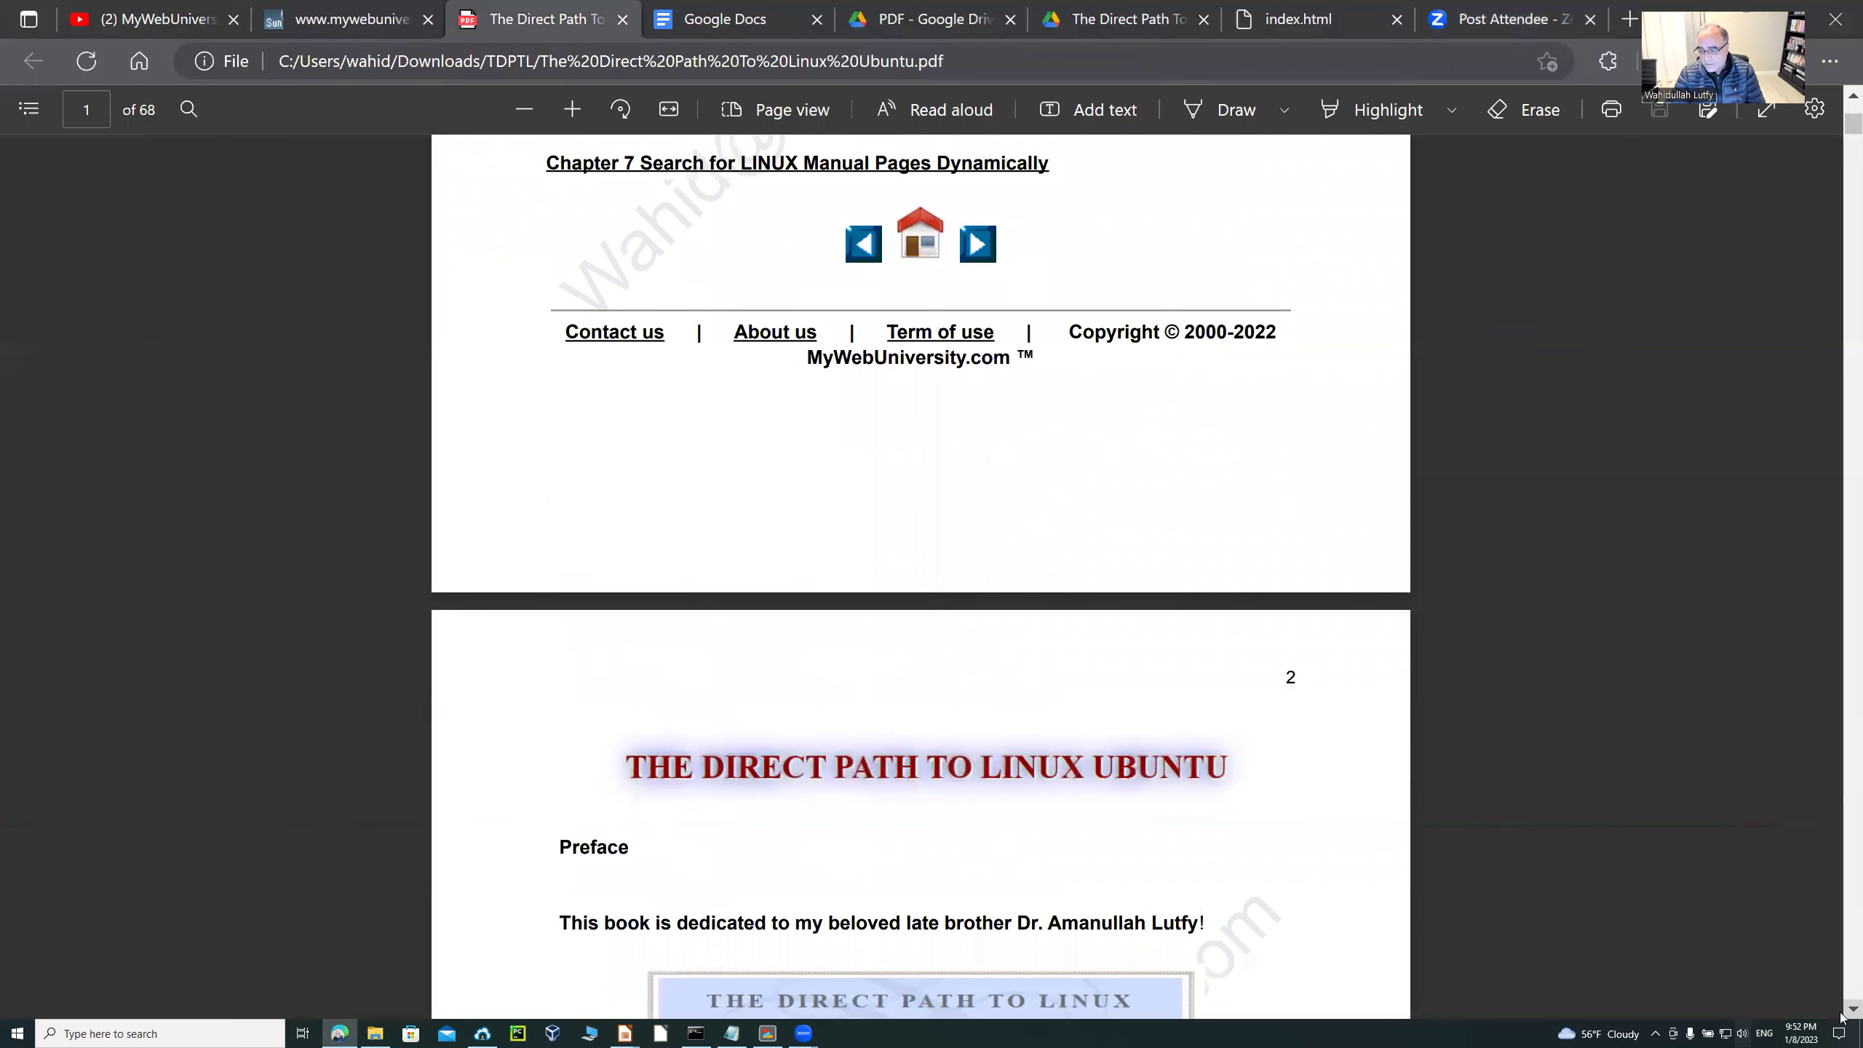
{"action": "scroll", "coordinate": [1840, 1017], "scroll_direction": "down", "scroll_amount": 2}
{"action": "scroll", "coordinate": [1840, 1017], "scroll_direction": "down", "scroll_amount": 12}
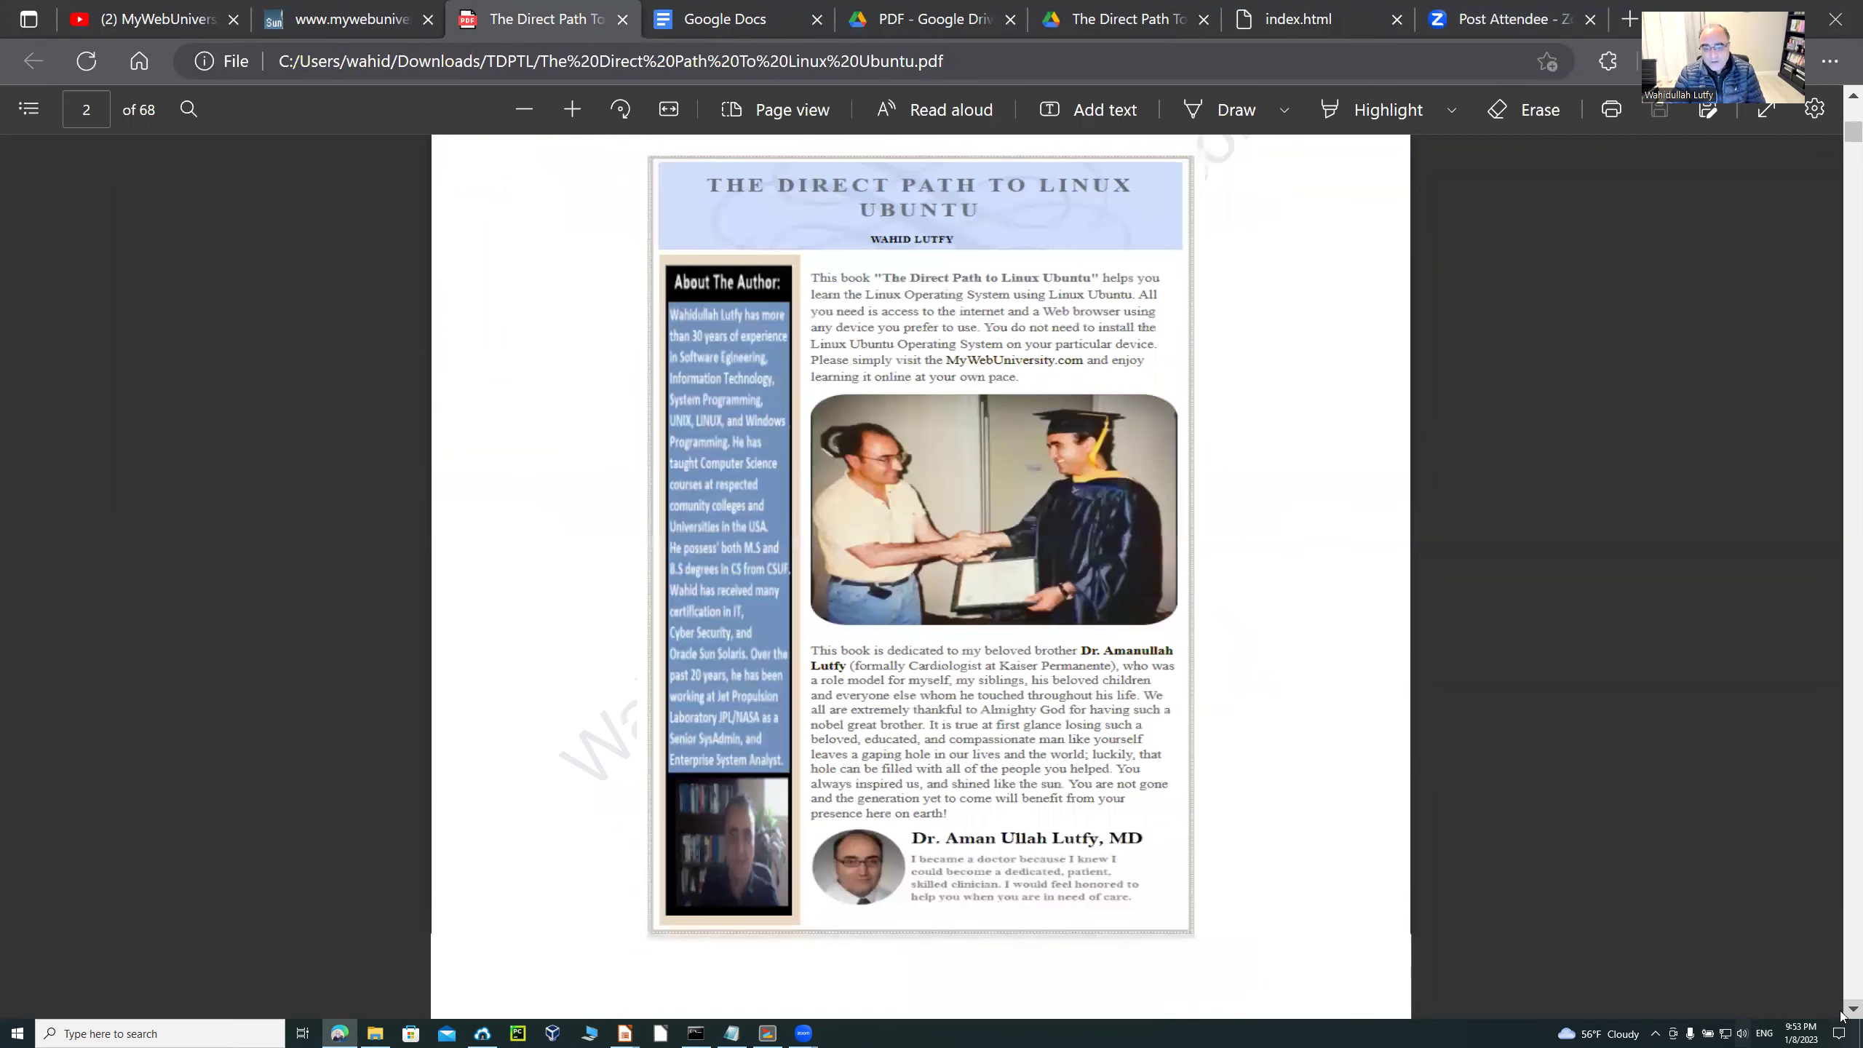
{"action": "scroll", "coordinate": [1840, 1017], "scroll_direction": "down", "scroll_amount": 12}
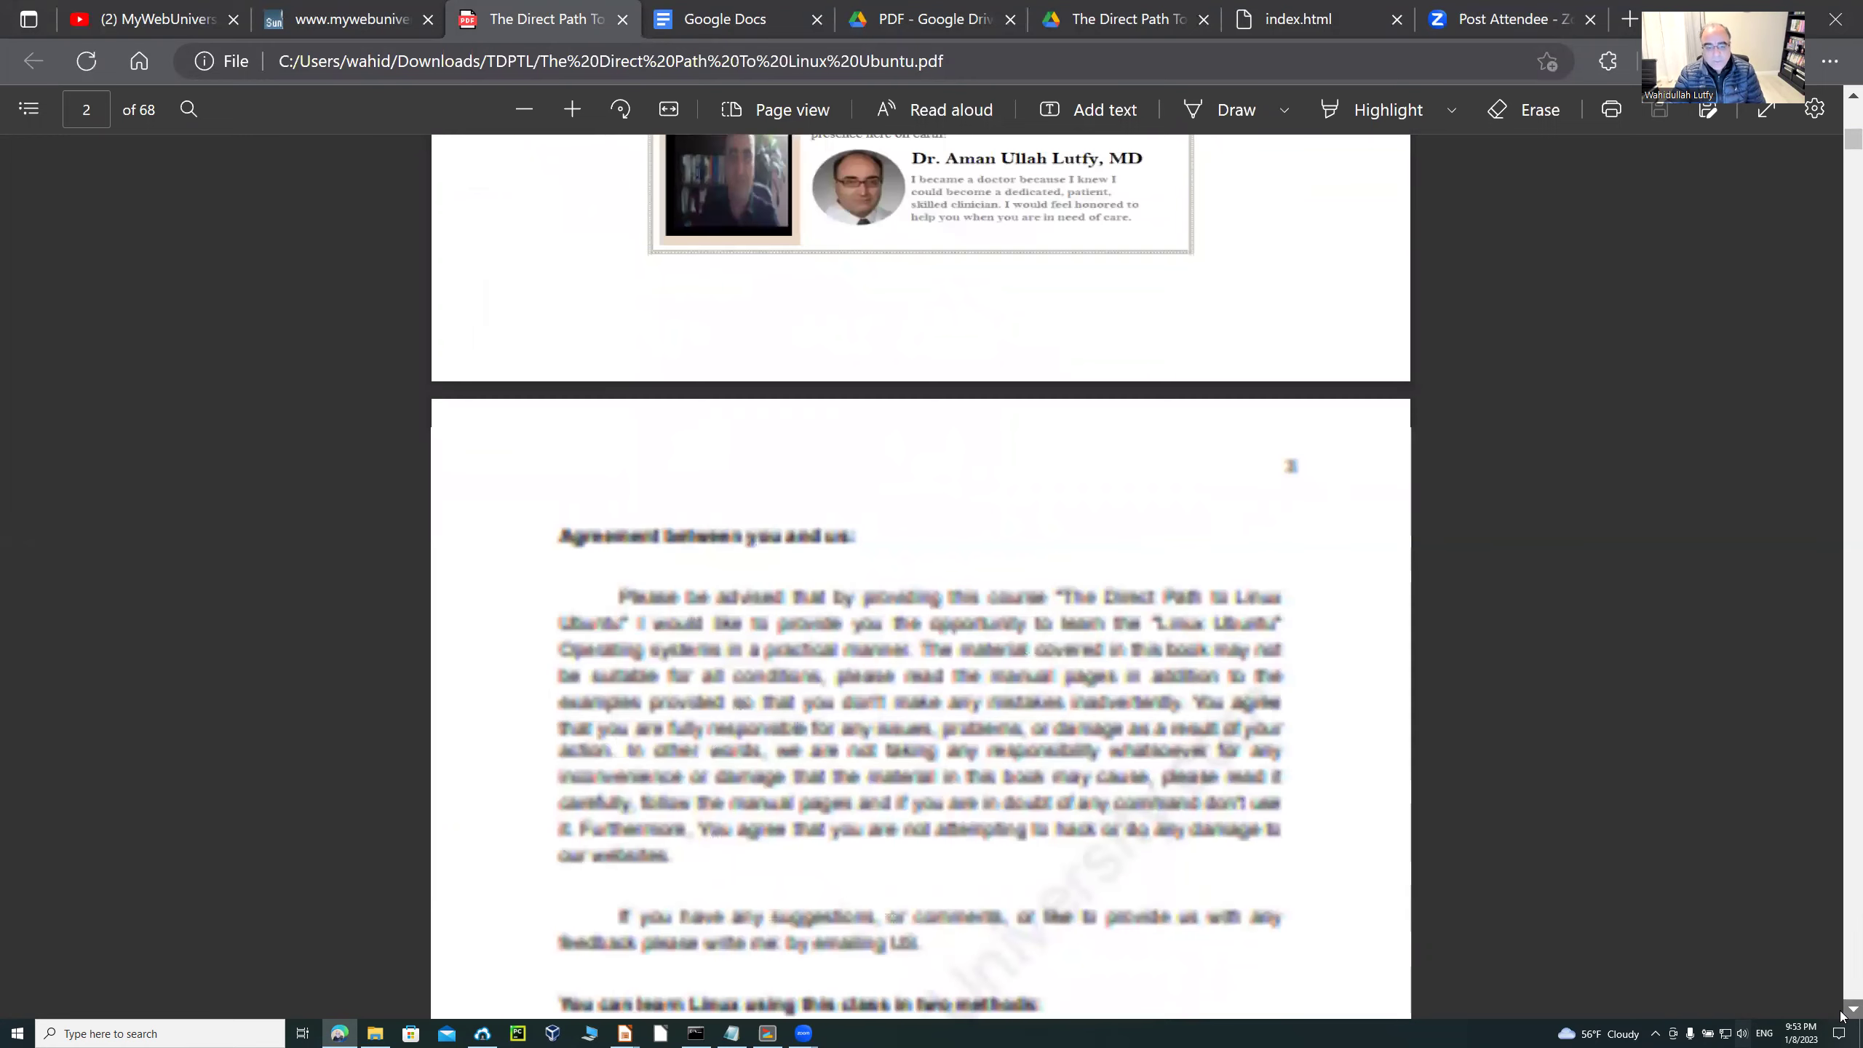
{"action": "scroll", "coordinate": [945, 625], "scroll_direction": "down", "scroll_amount": 7}
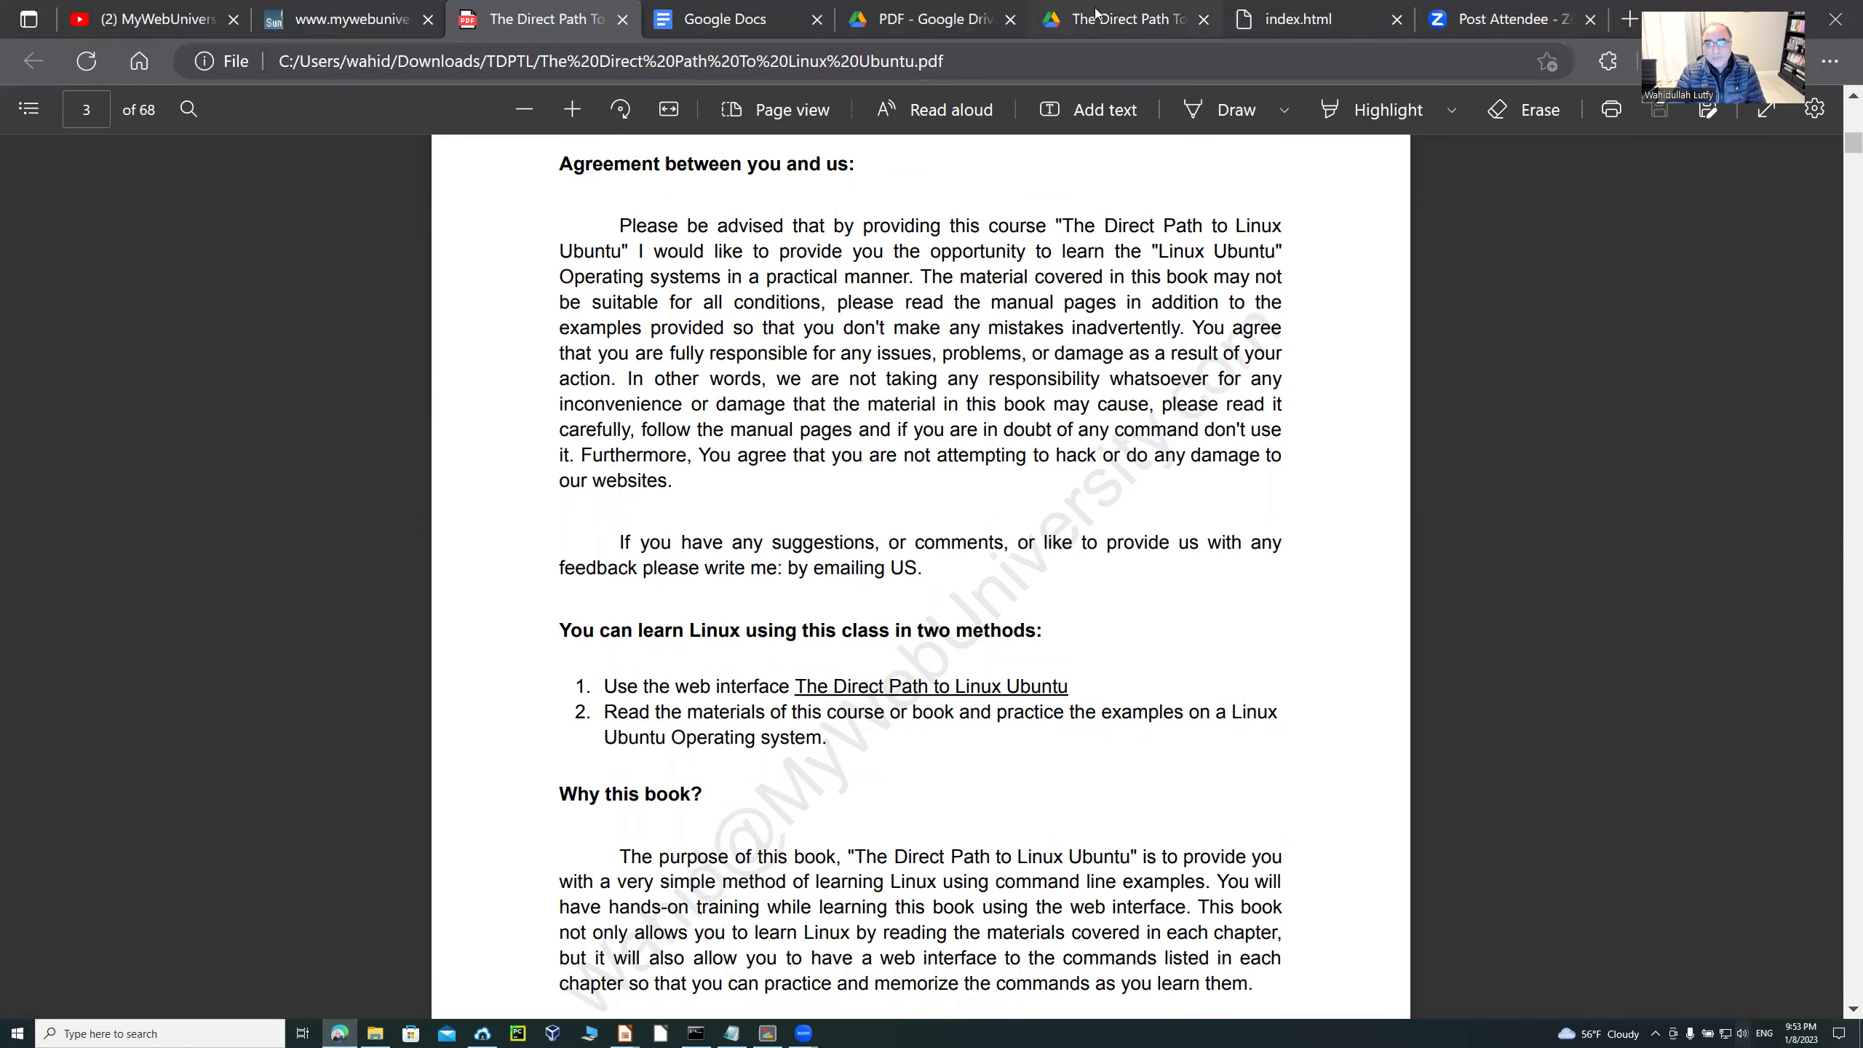
Glance at the index.html tab, return to the PDF, then switch to the 'PDF - Google Drive' tab.
{"action": "left_click", "coordinate": [1298, 18]}
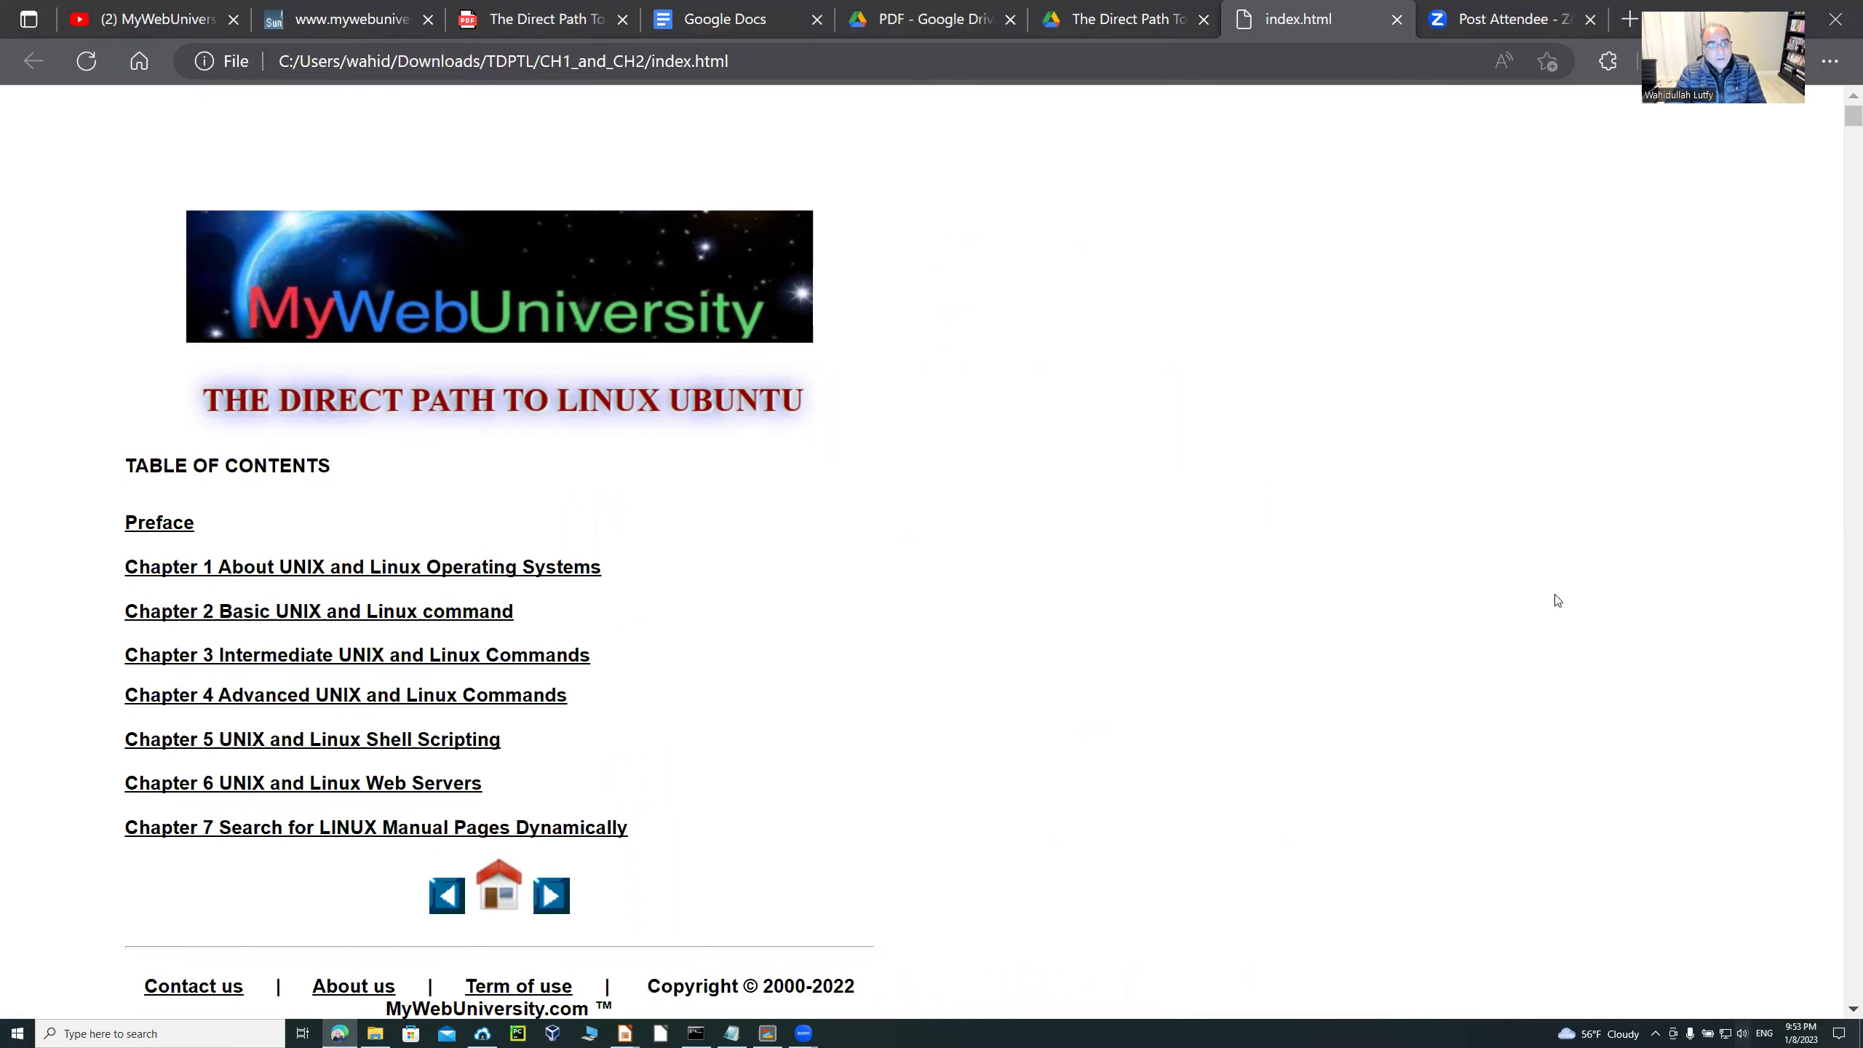
{"action": "left_click", "coordinate": [548, 24]}
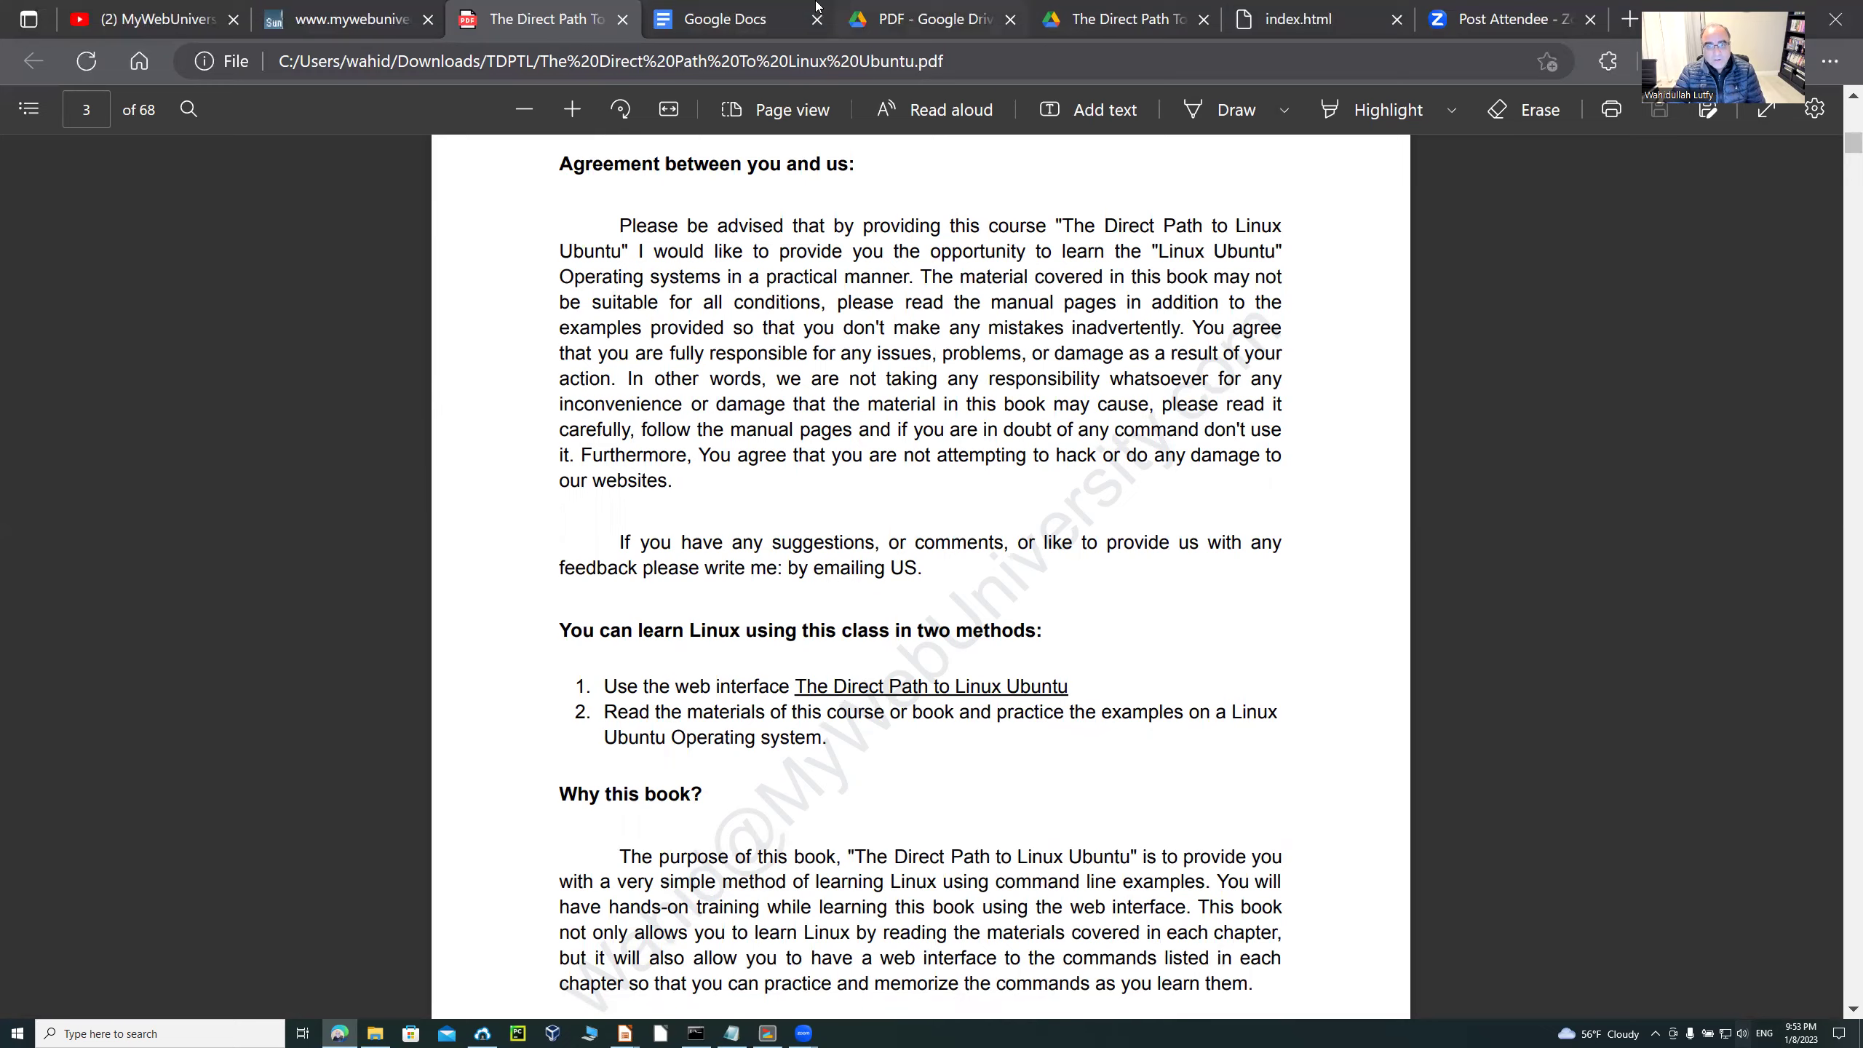
{"action": "left_click", "coordinate": [902, 18]}
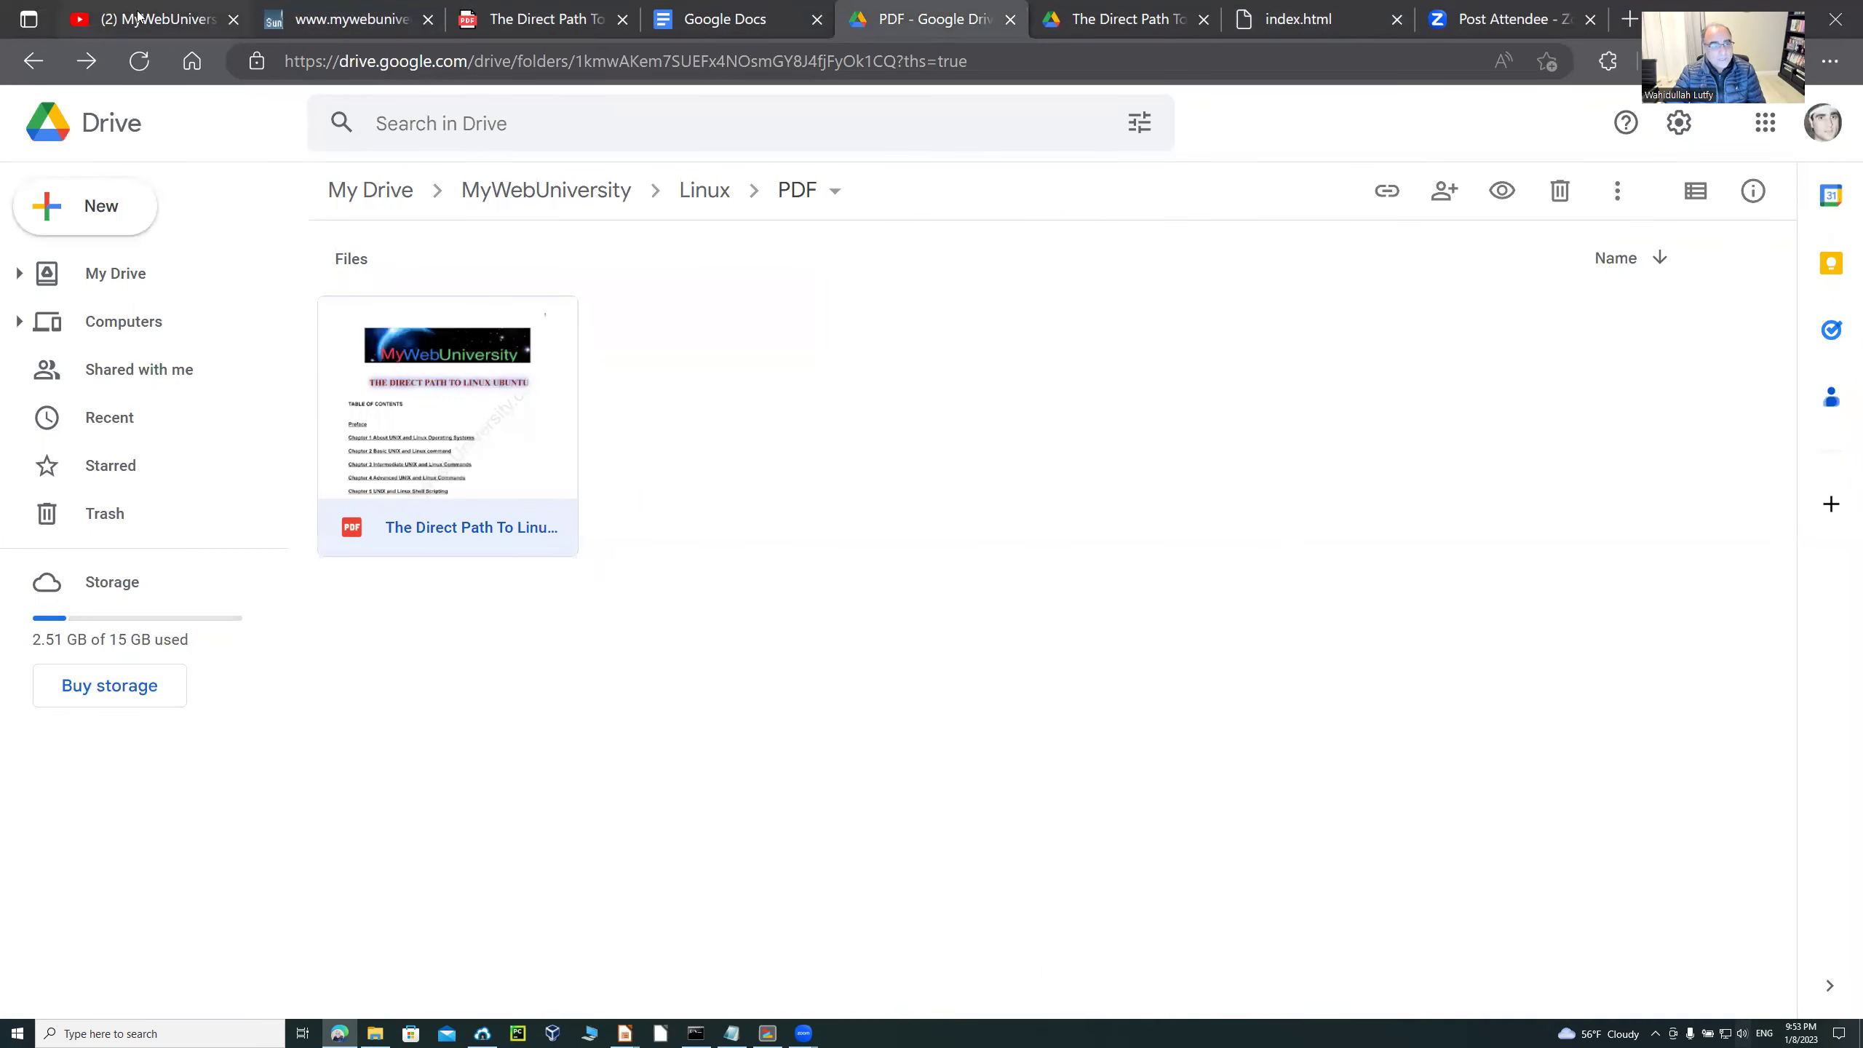
Go from the YouTube tab to mywebuniversity.com and follow the footer's next arrow to toc.html.
{"action": "left_click", "coordinate": [183, 19]}
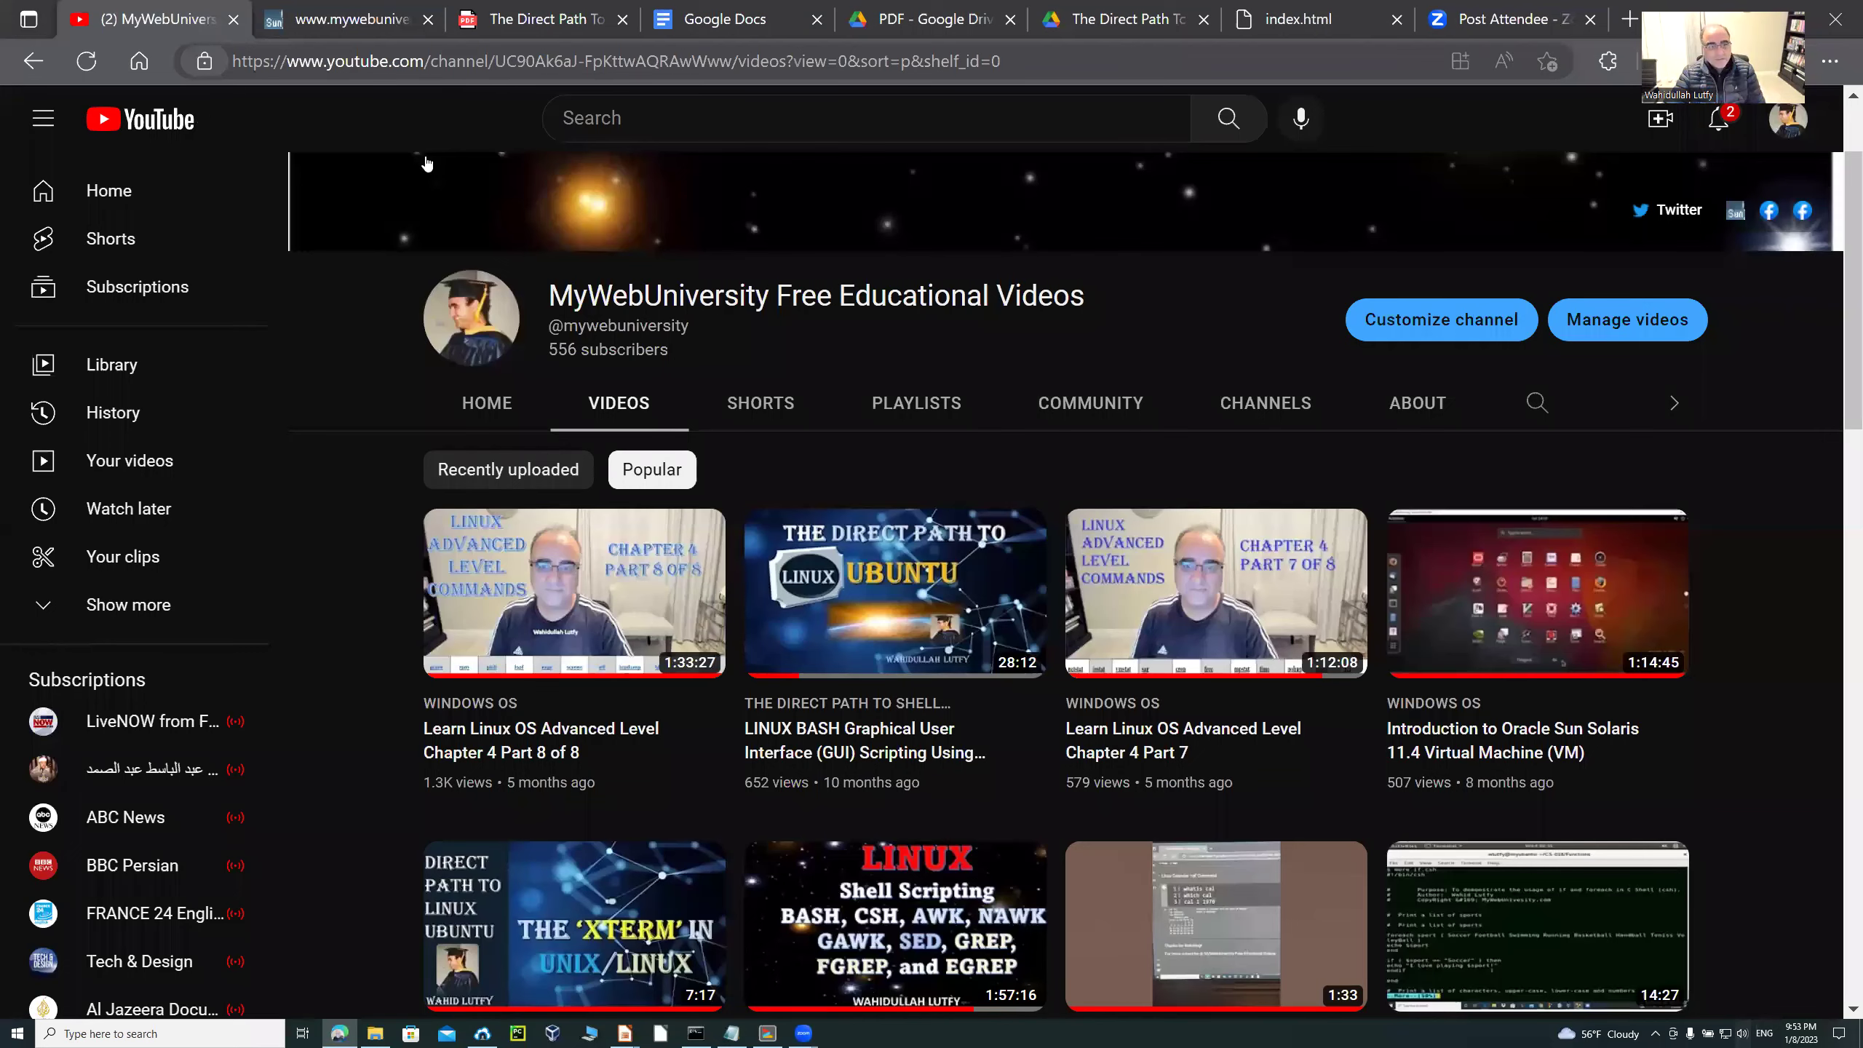
{"action": "left_click", "coordinate": [322, 25]}
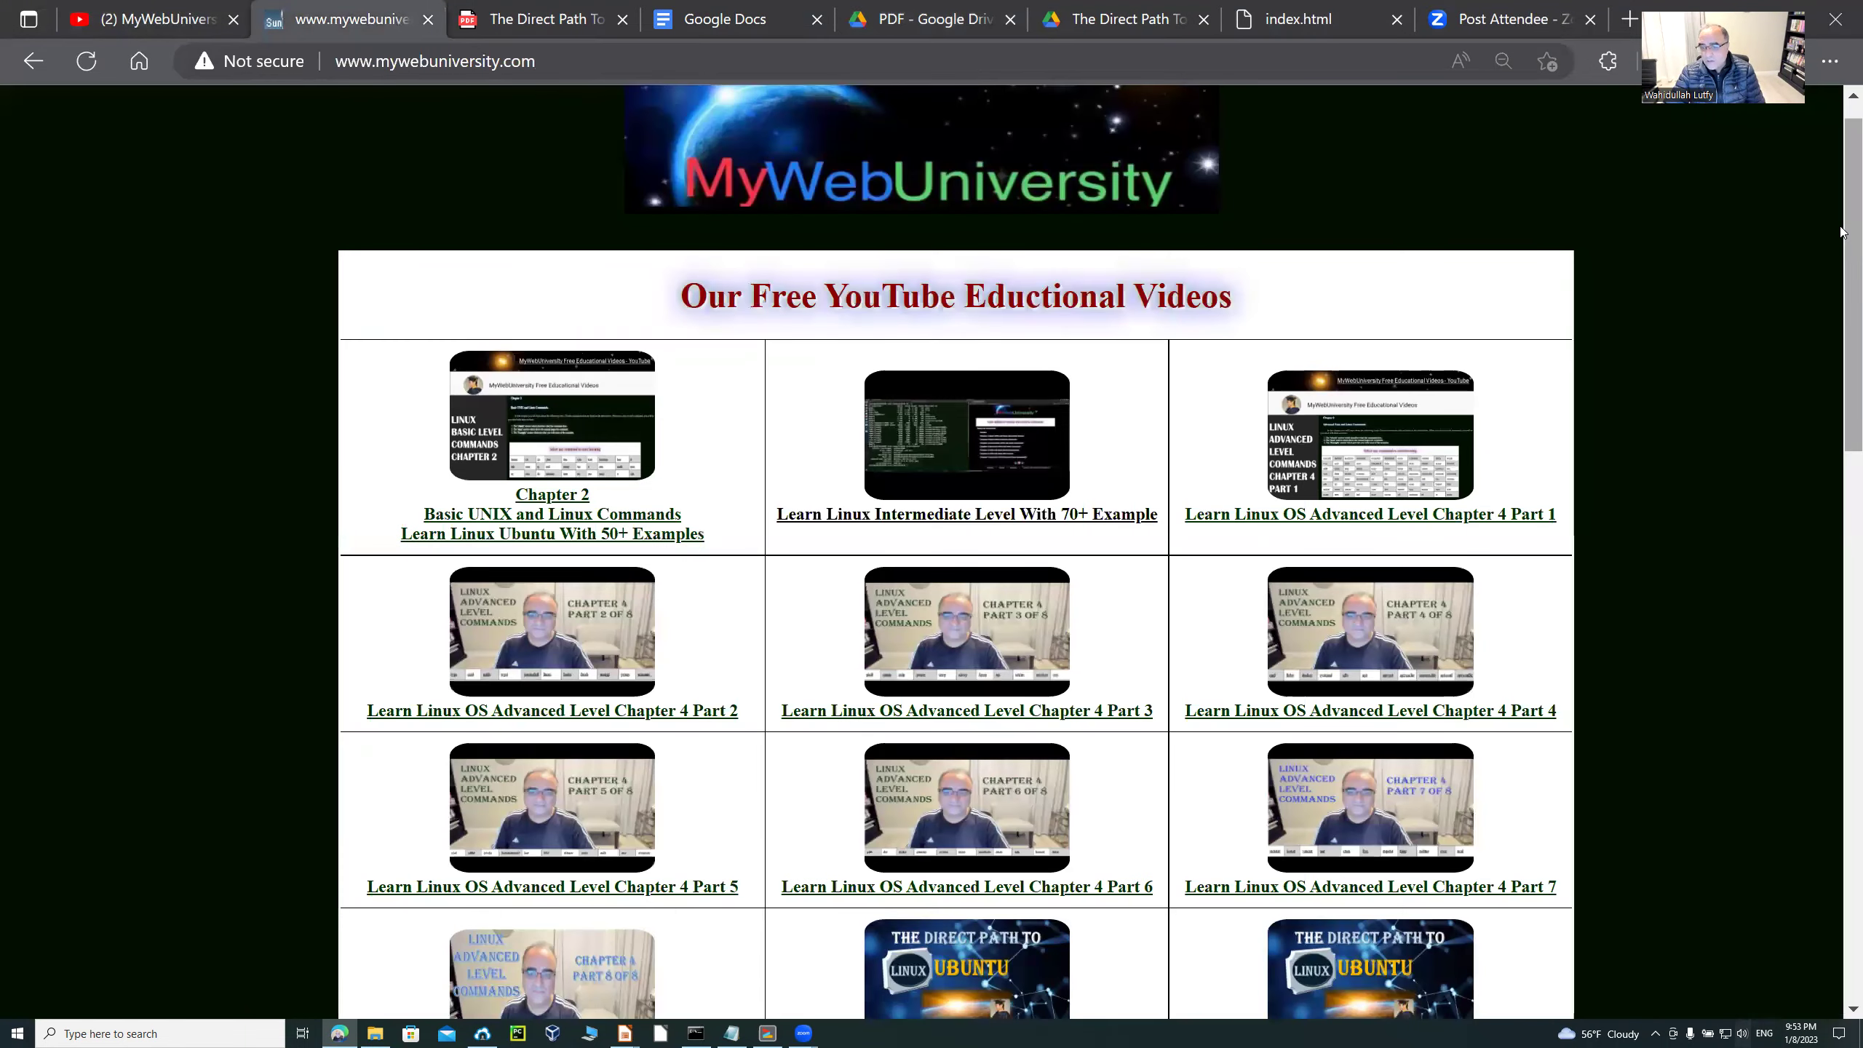
{"action": "left_click_drag", "start_coordinate": [1841, 386], "coordinate": [1841, 670]}
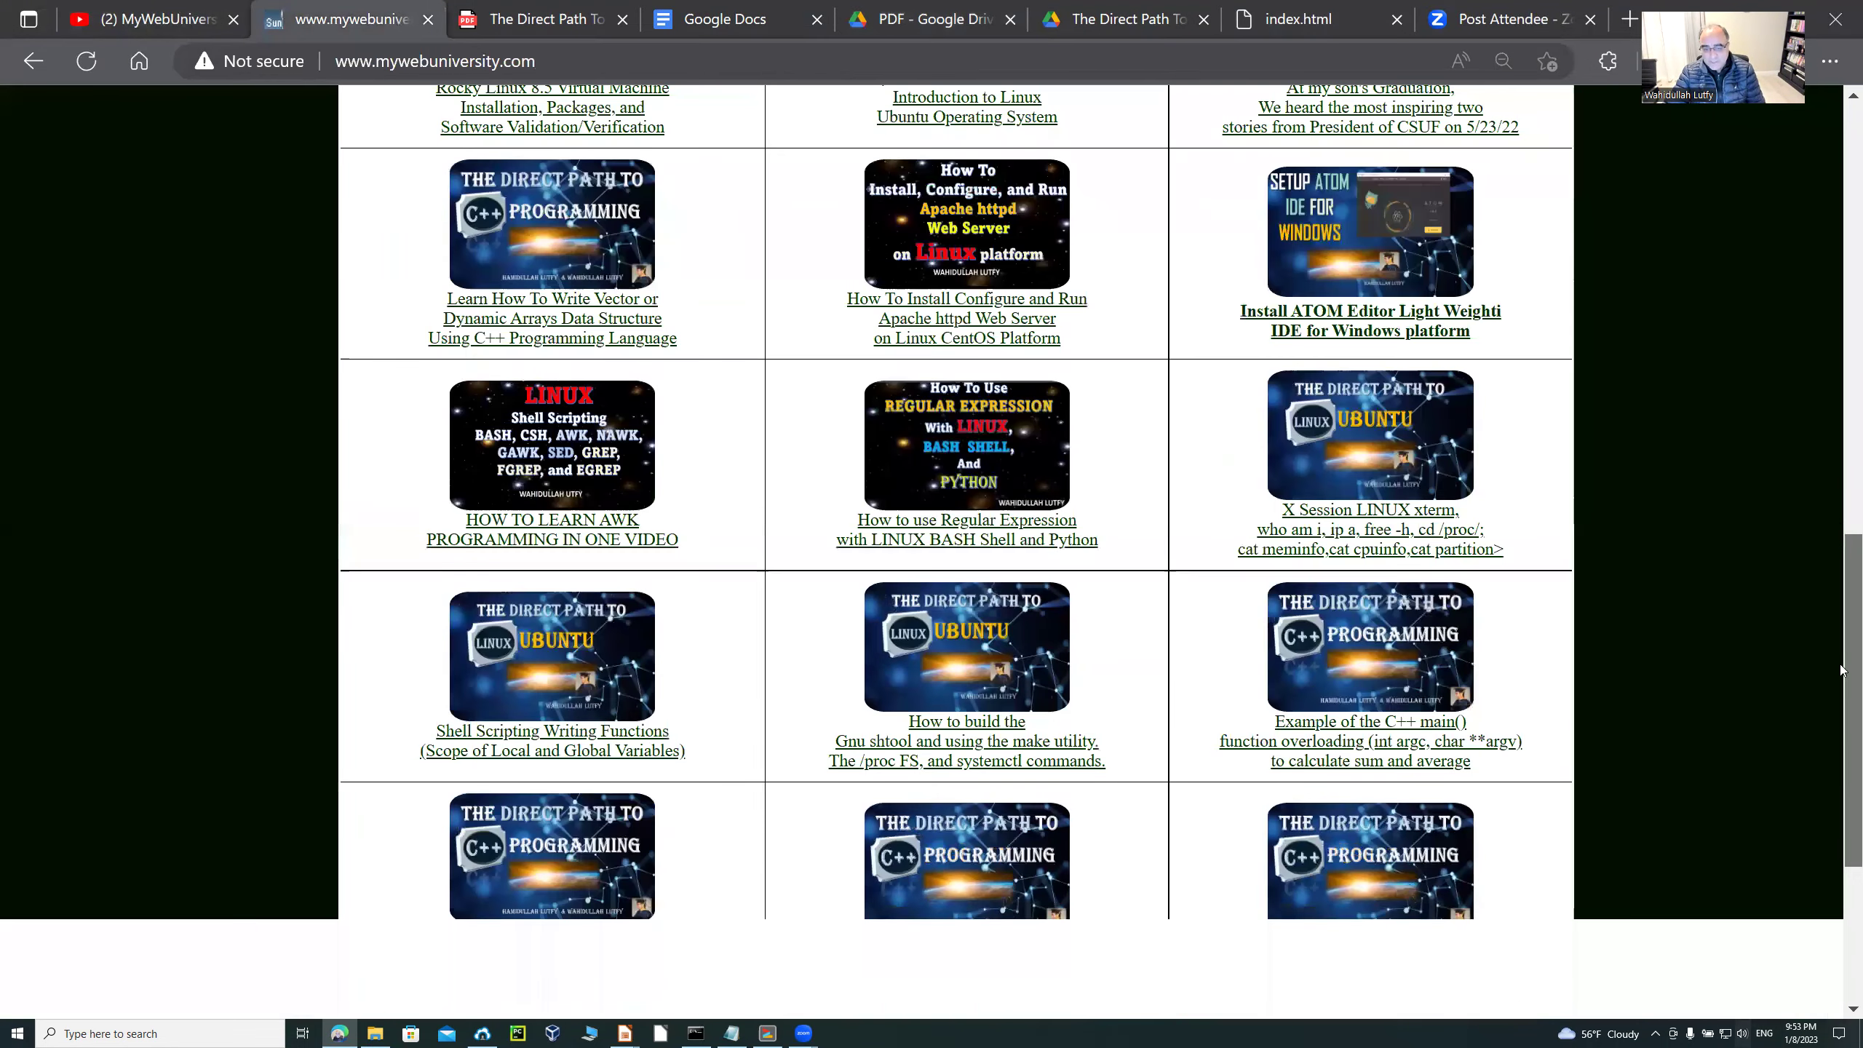
{"action": "scroll", "coordinate": [995, 890], "scroll_direction": "down", "scroll_amount": 4}
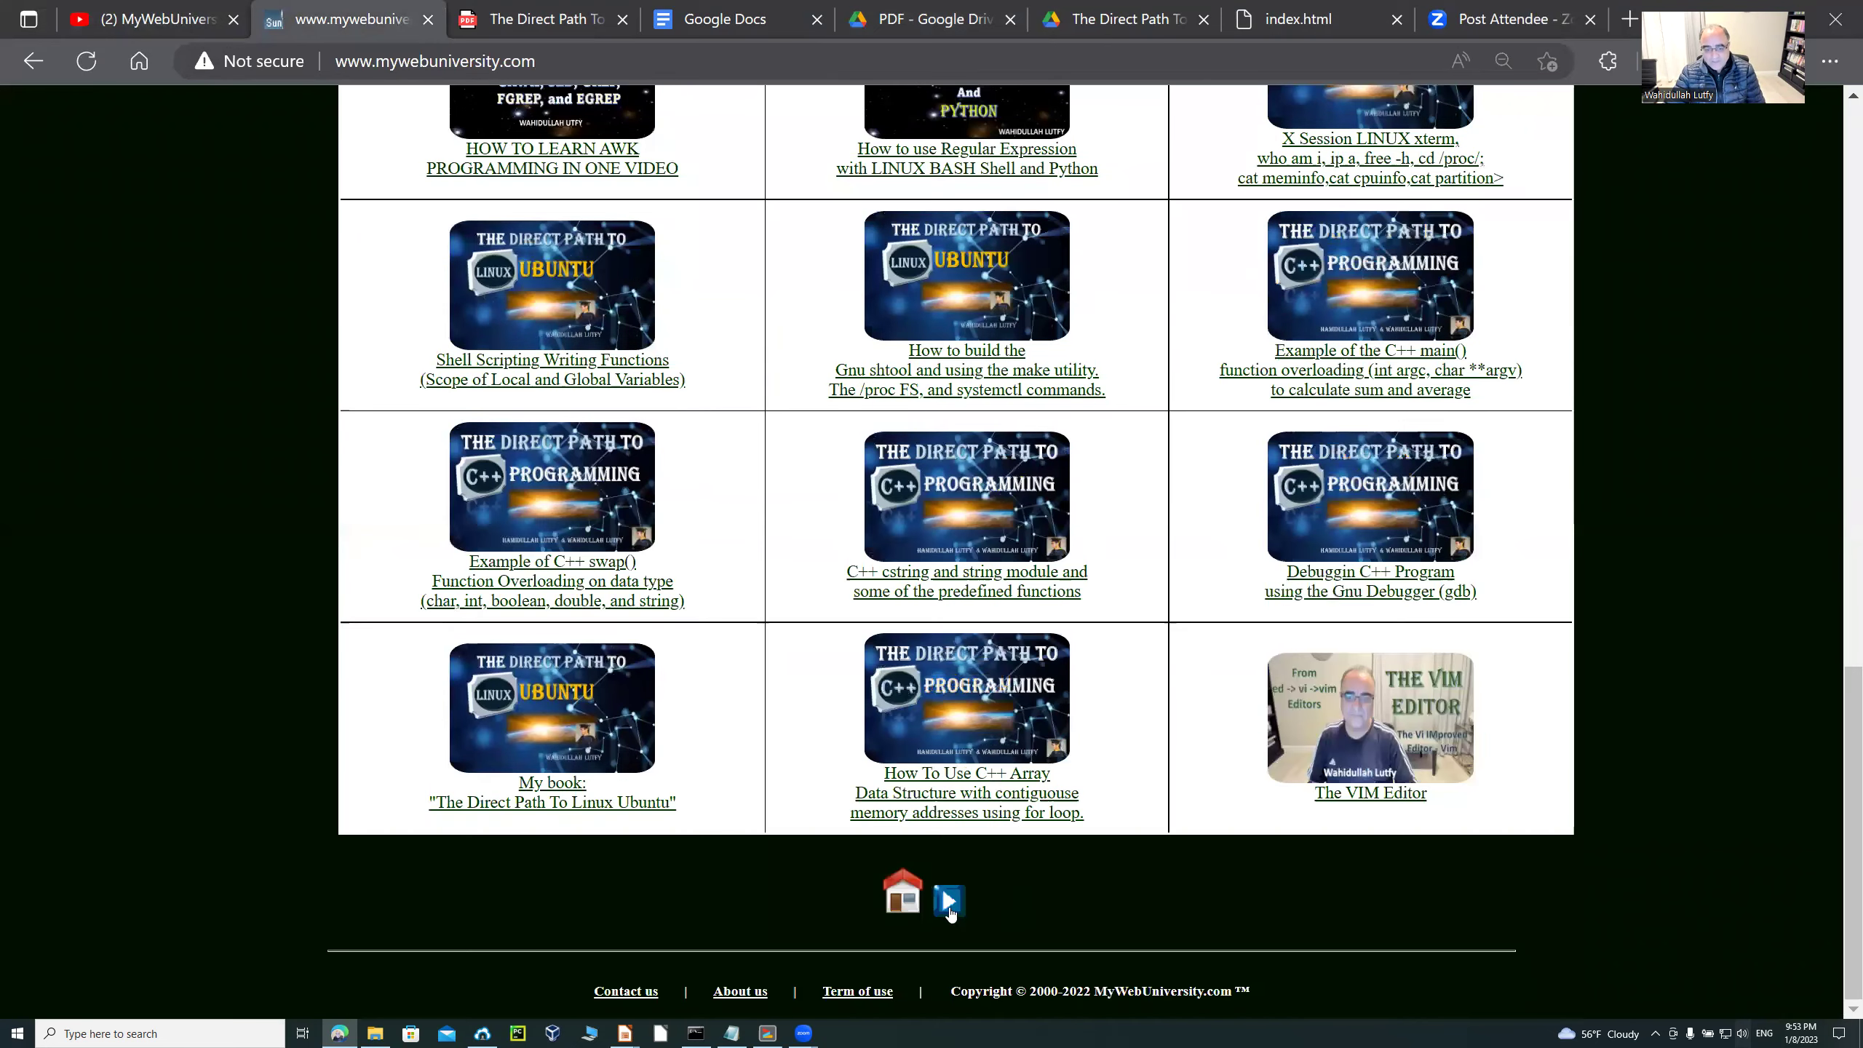
{"action": "left_click", "coordinate": [948, 905]}
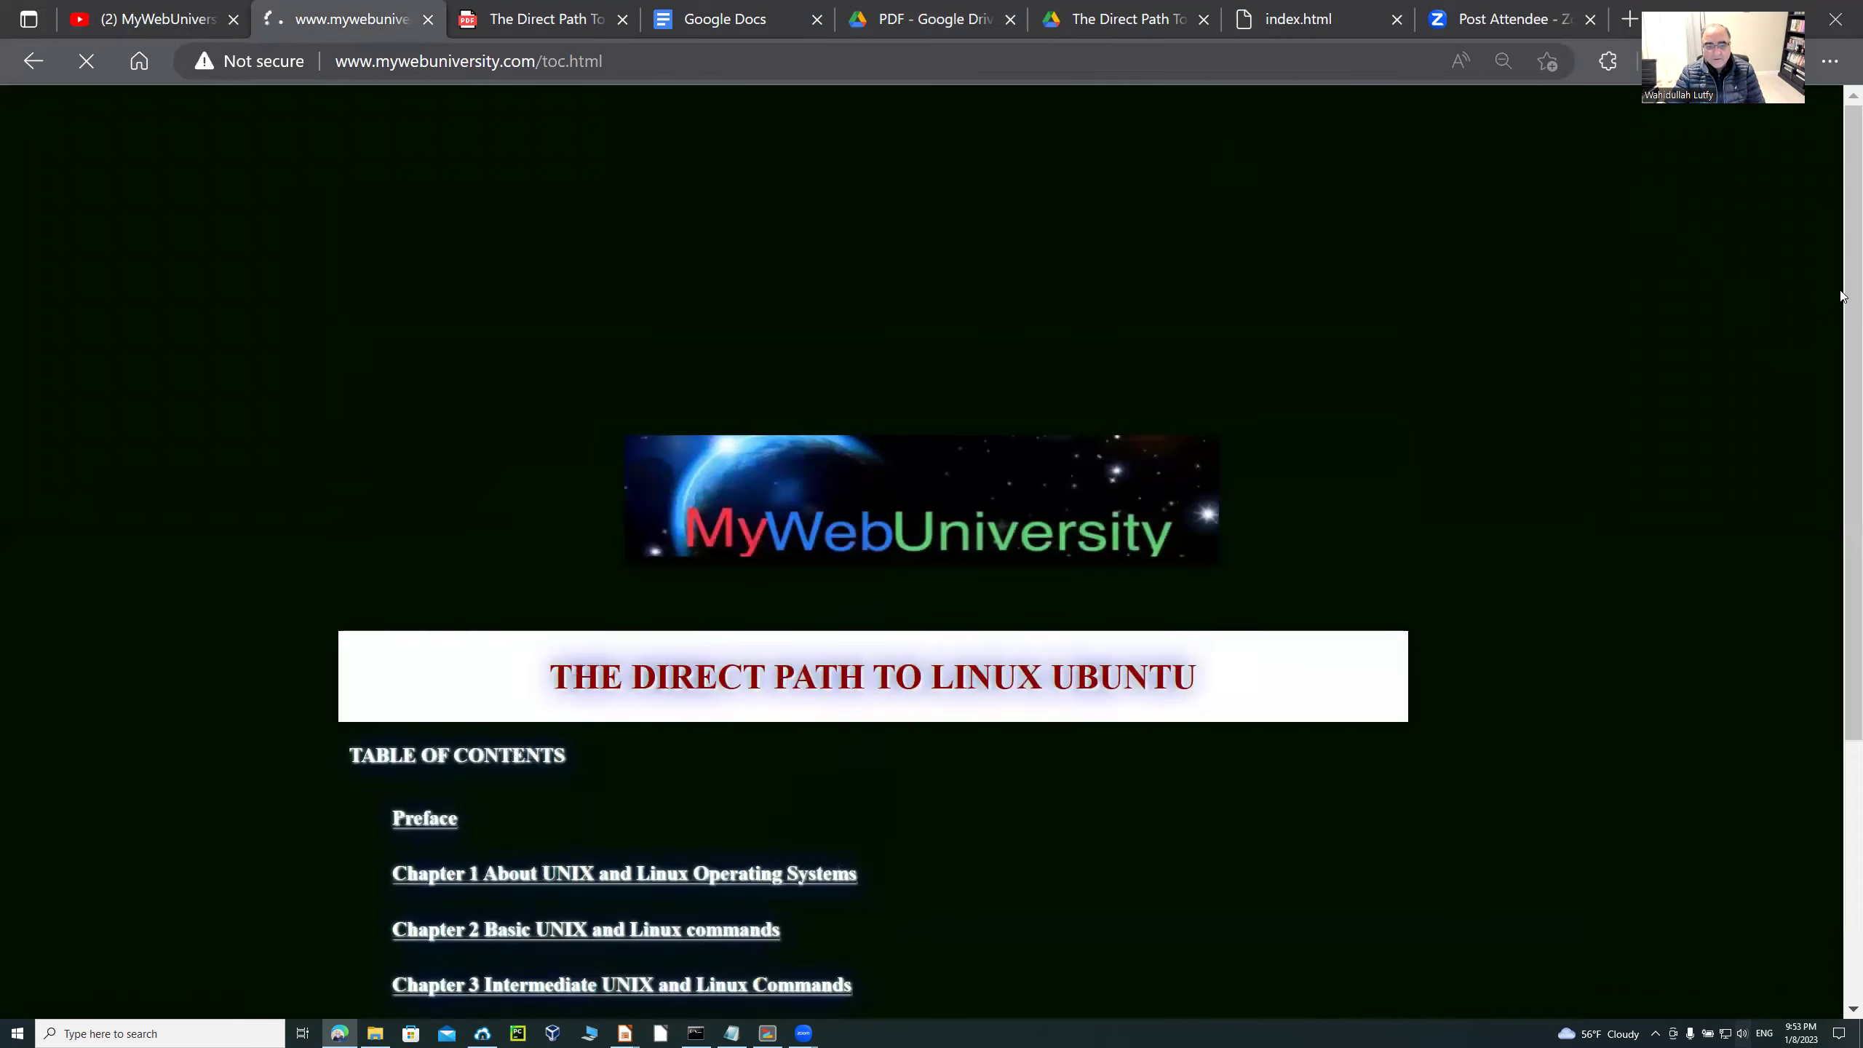
Scroll through all chapters on toc.html, then switch back to the local index.html tab.
{"action": "left_click_drag", "start_coordinate": [1841, 365], "coordinate": [1841, 500]}
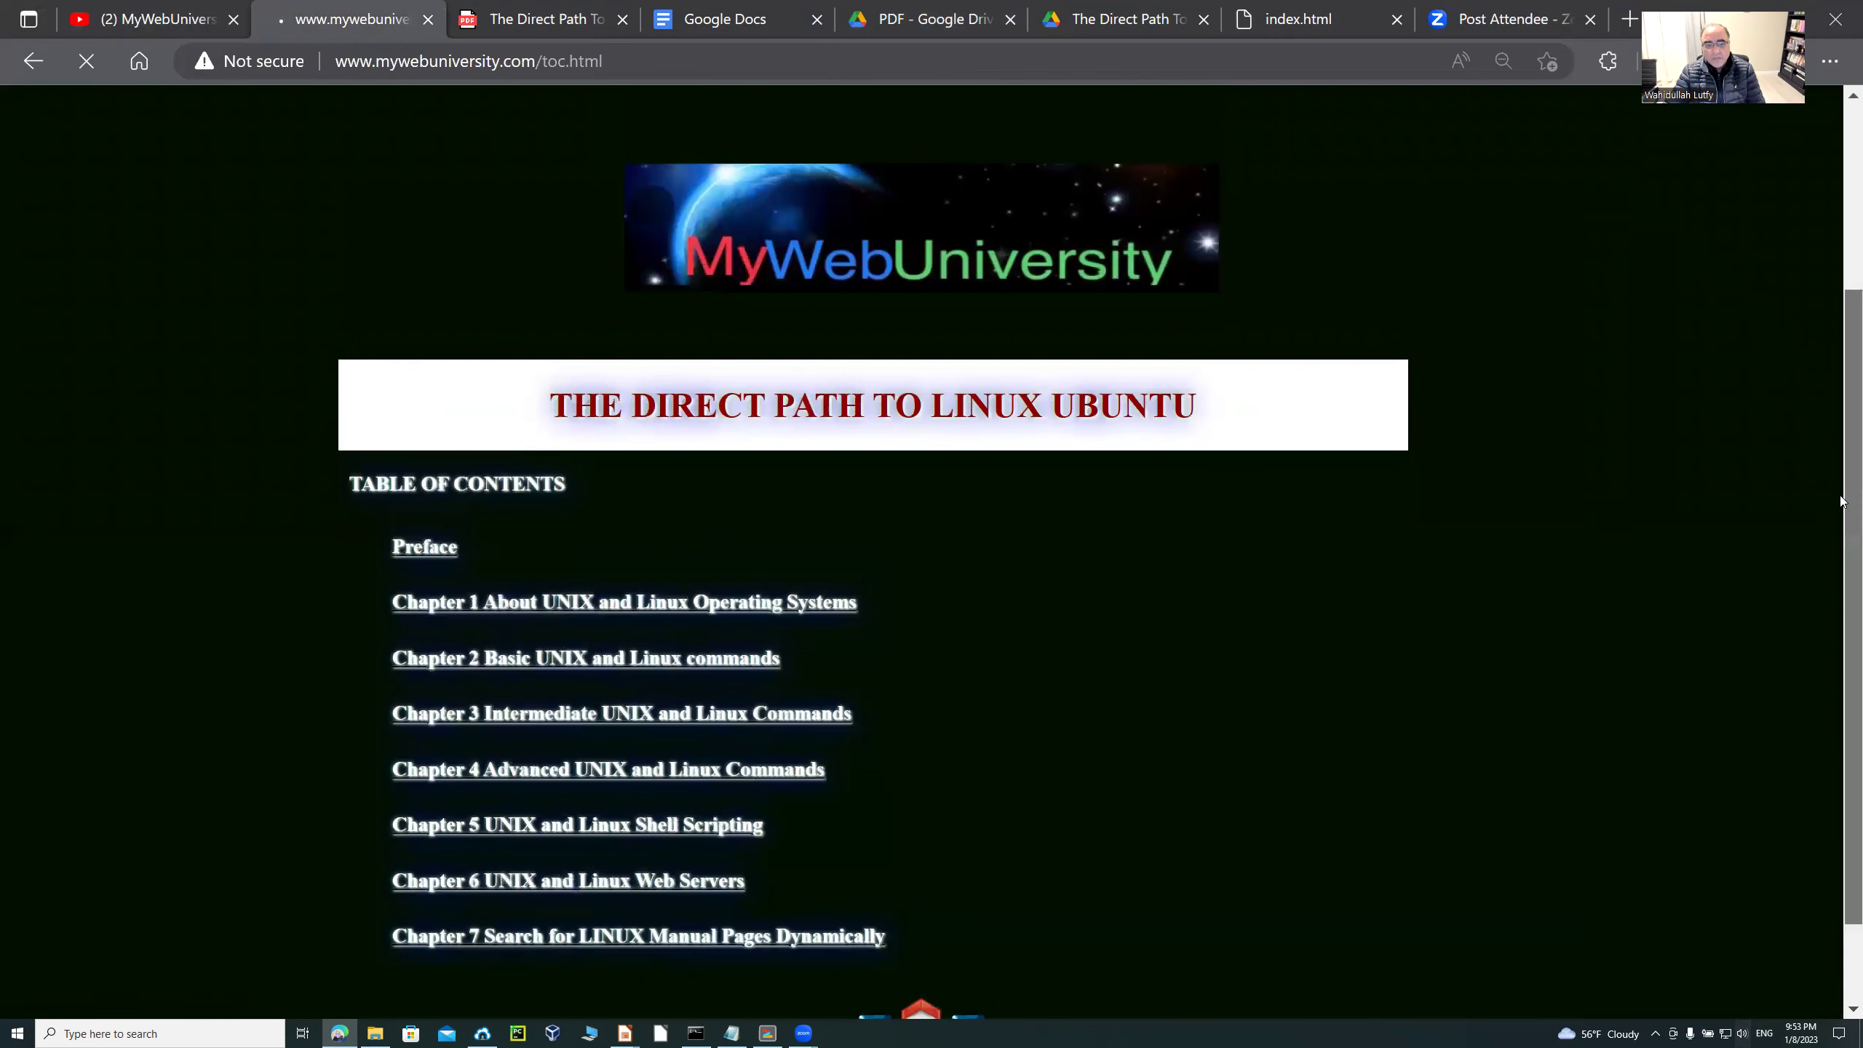
{"action": "scroll", "coordinate": [927, 412], "scroll_direction": "down", "scroll_amount": 1}
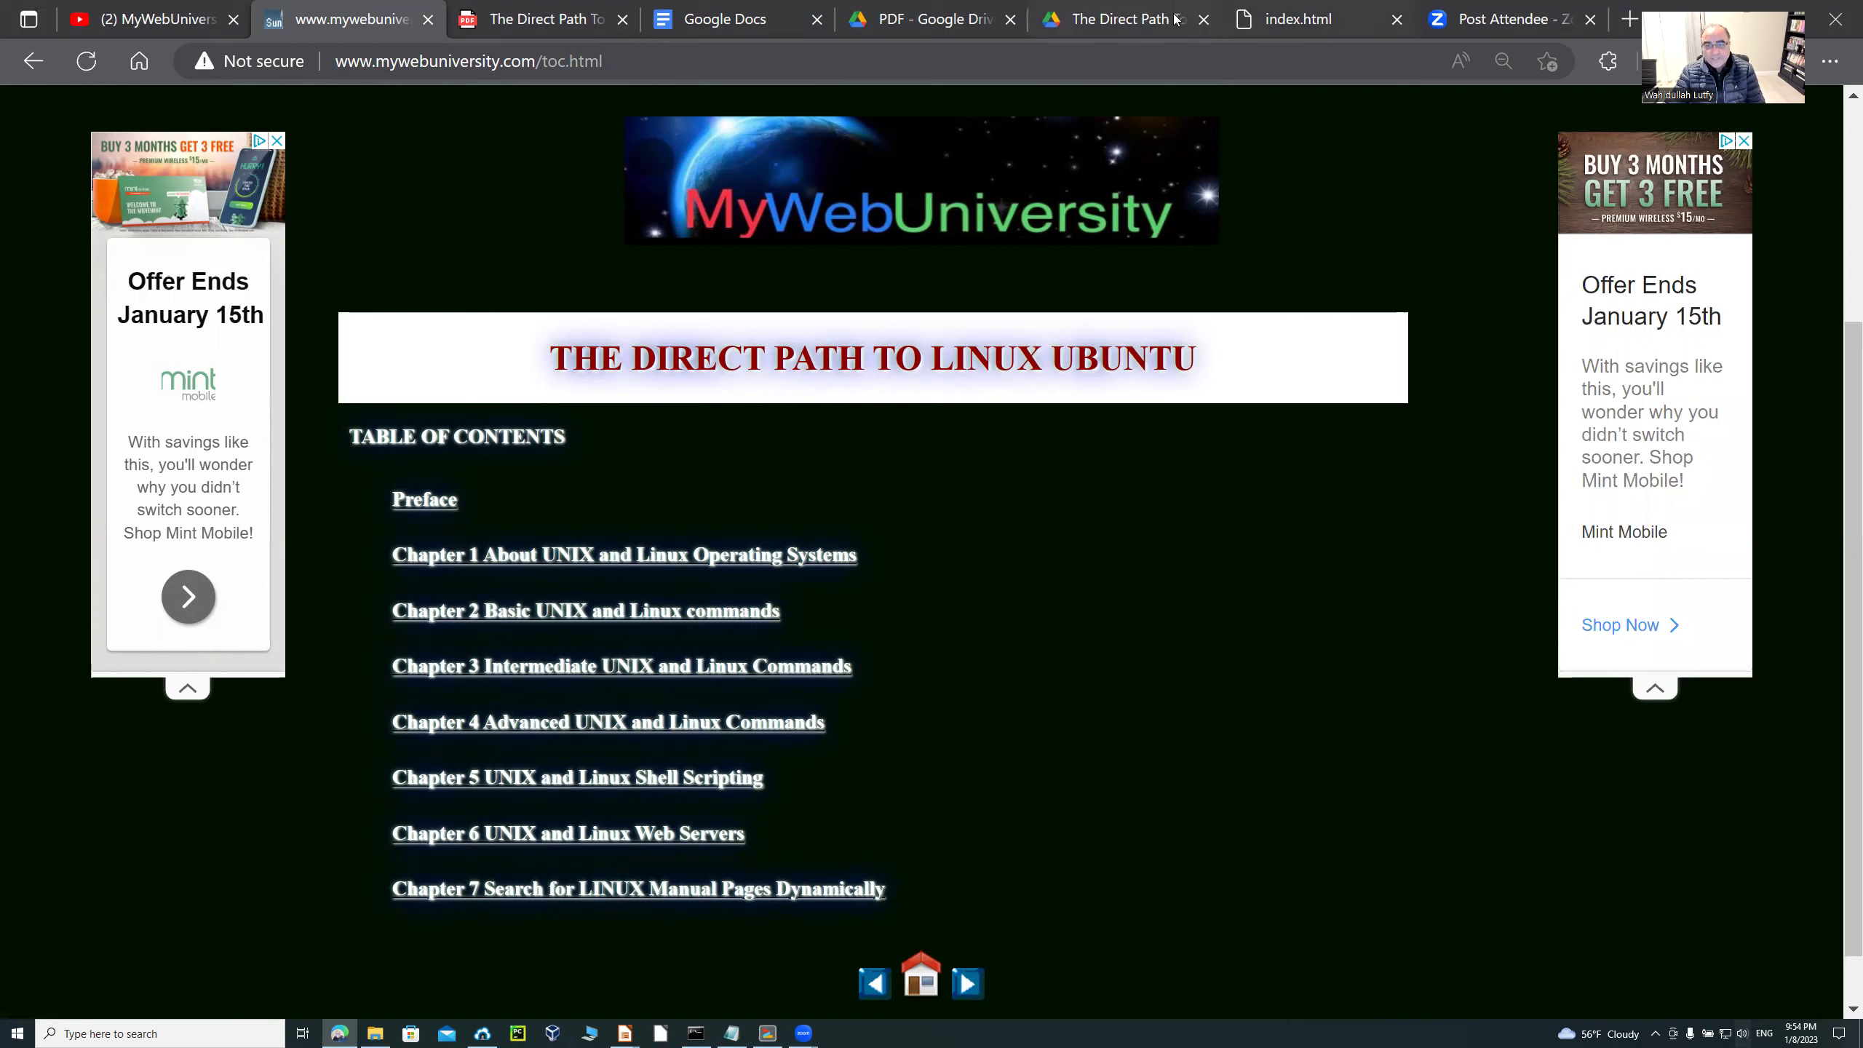
{"action": "left_click", "coordinate": [1298, 19]}
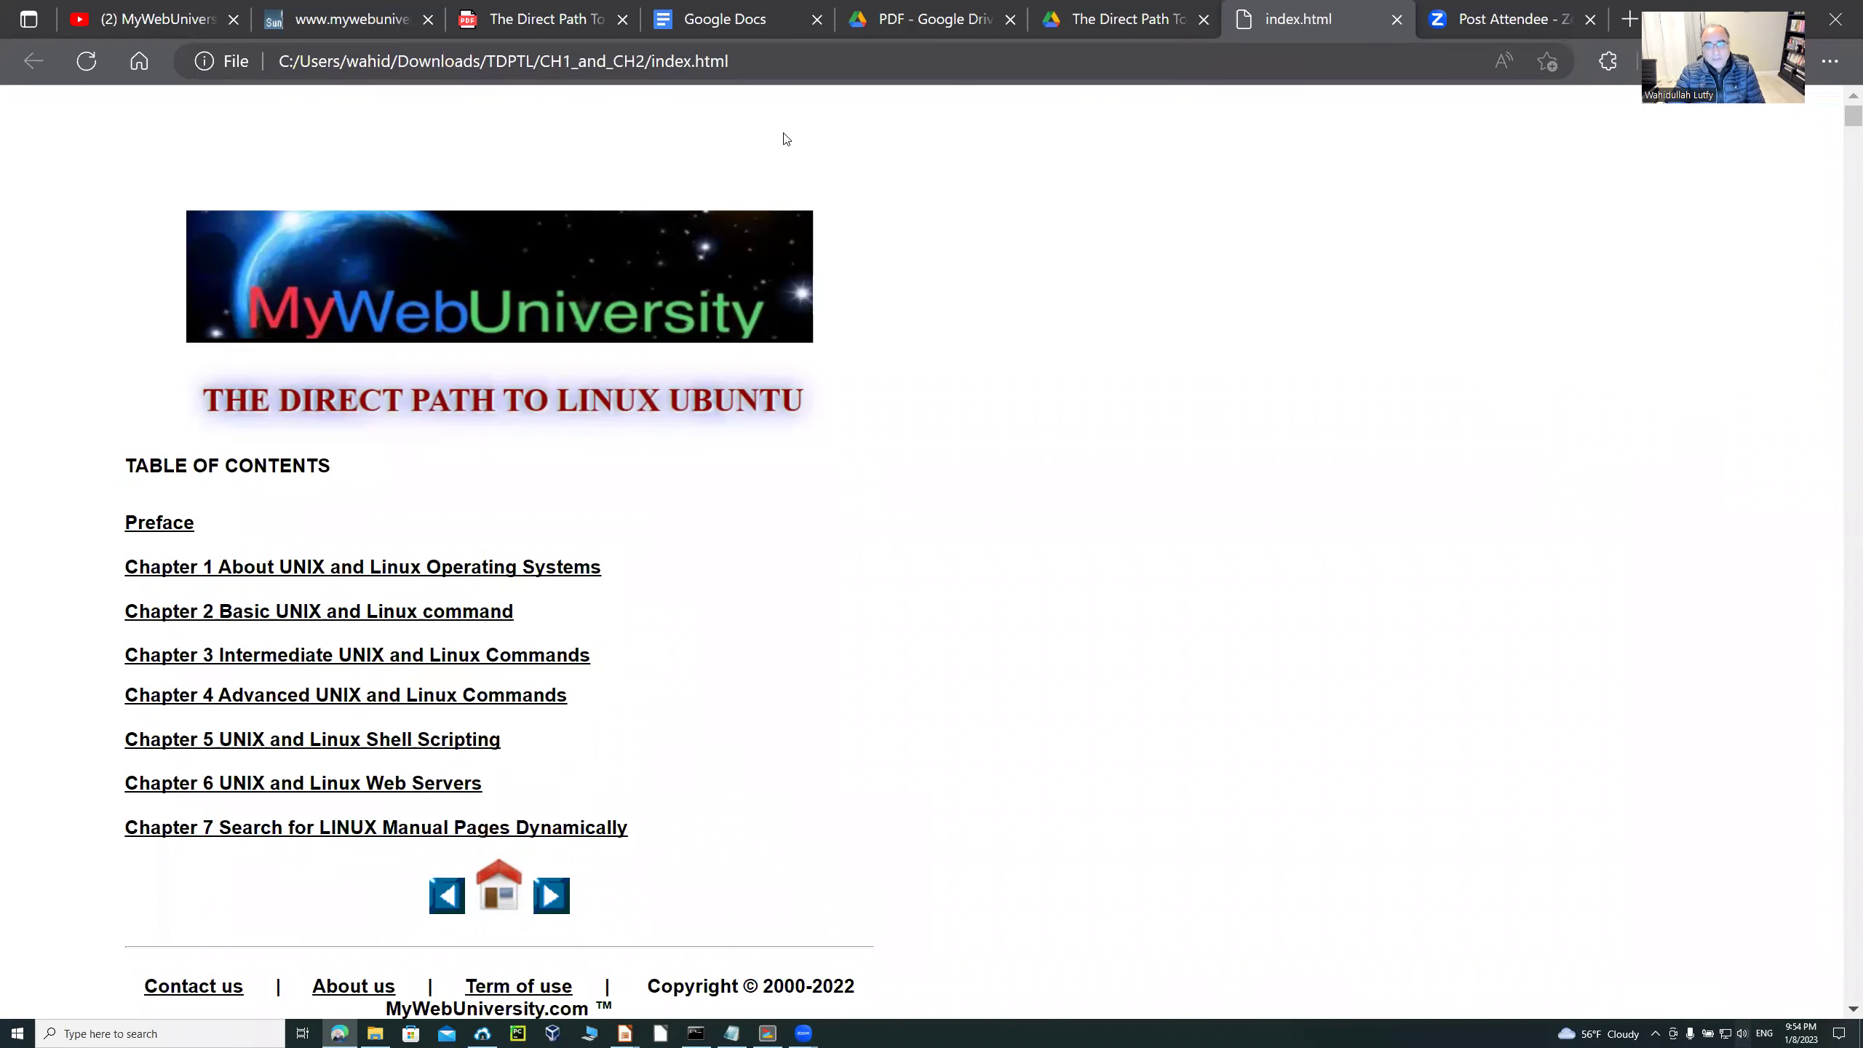
{"action": "left_click", "coordinate": [1130, 16]}
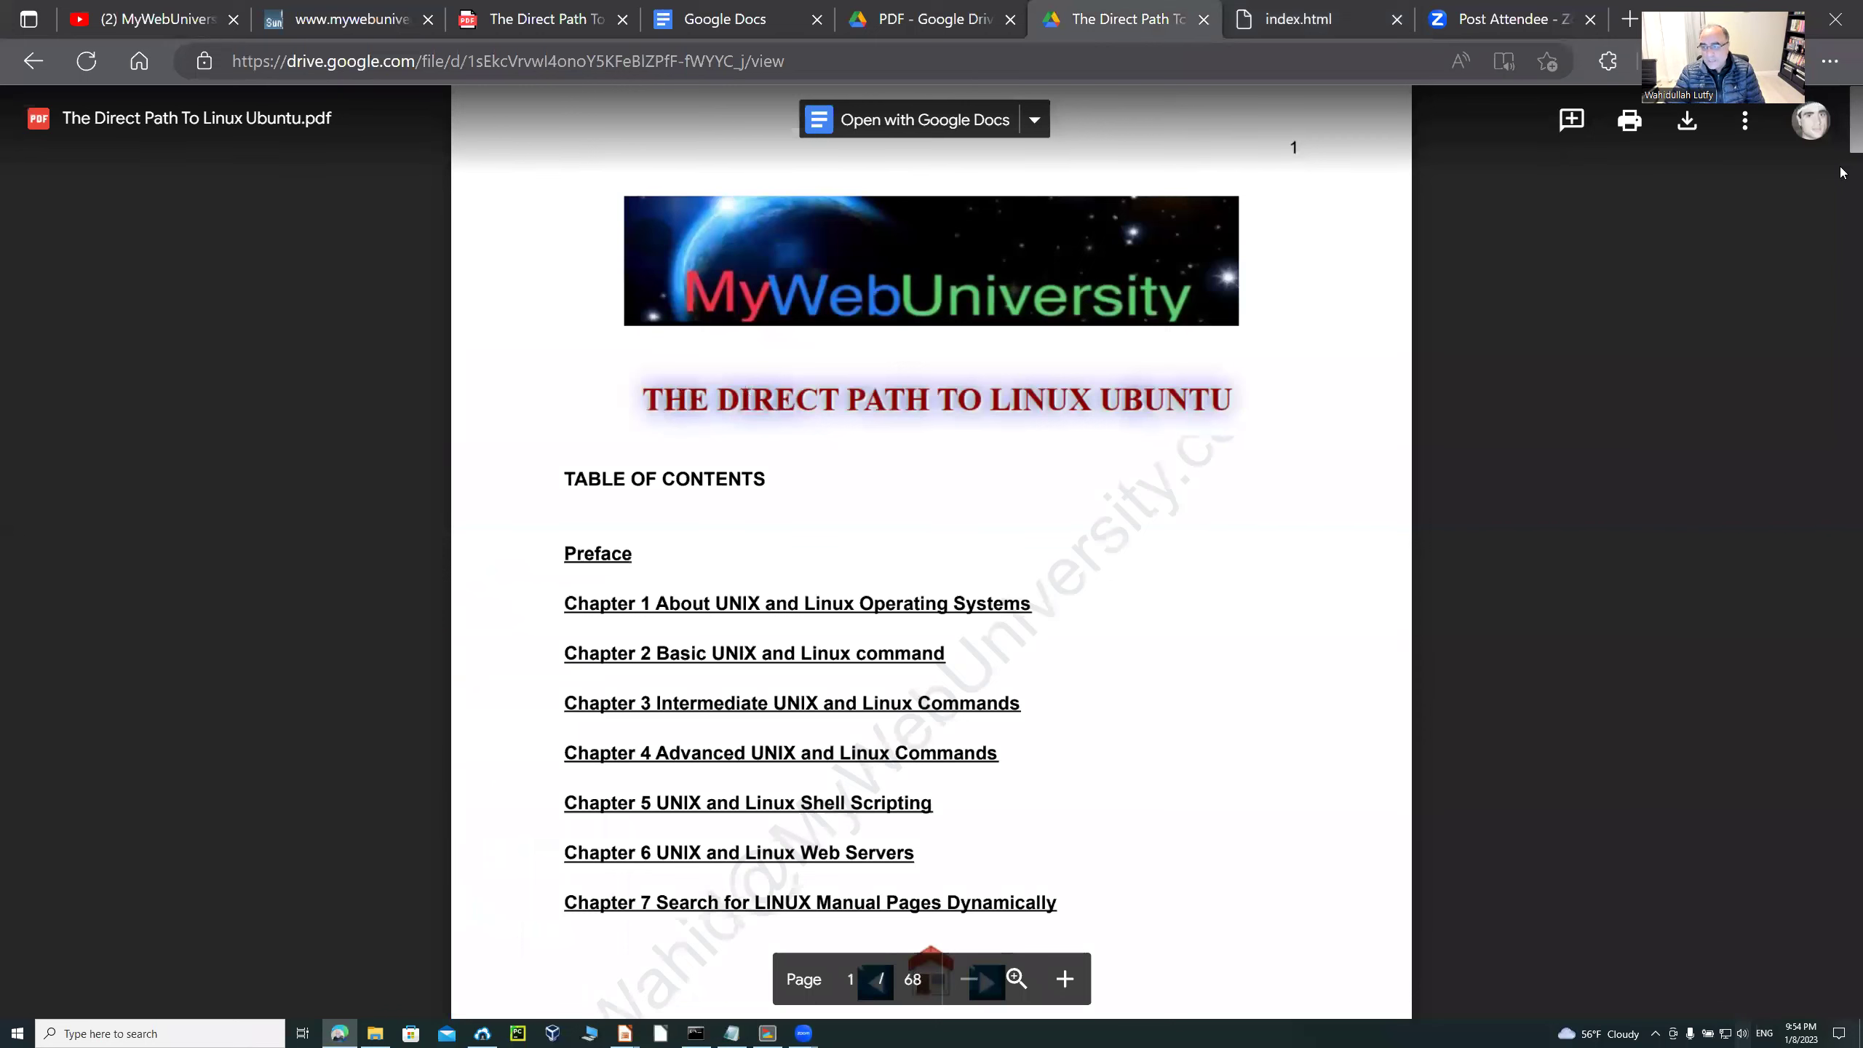
{"action": "scroll", "coordinate": [1840, 147], "scroll_direction": "down", "scroll_amount": 15}
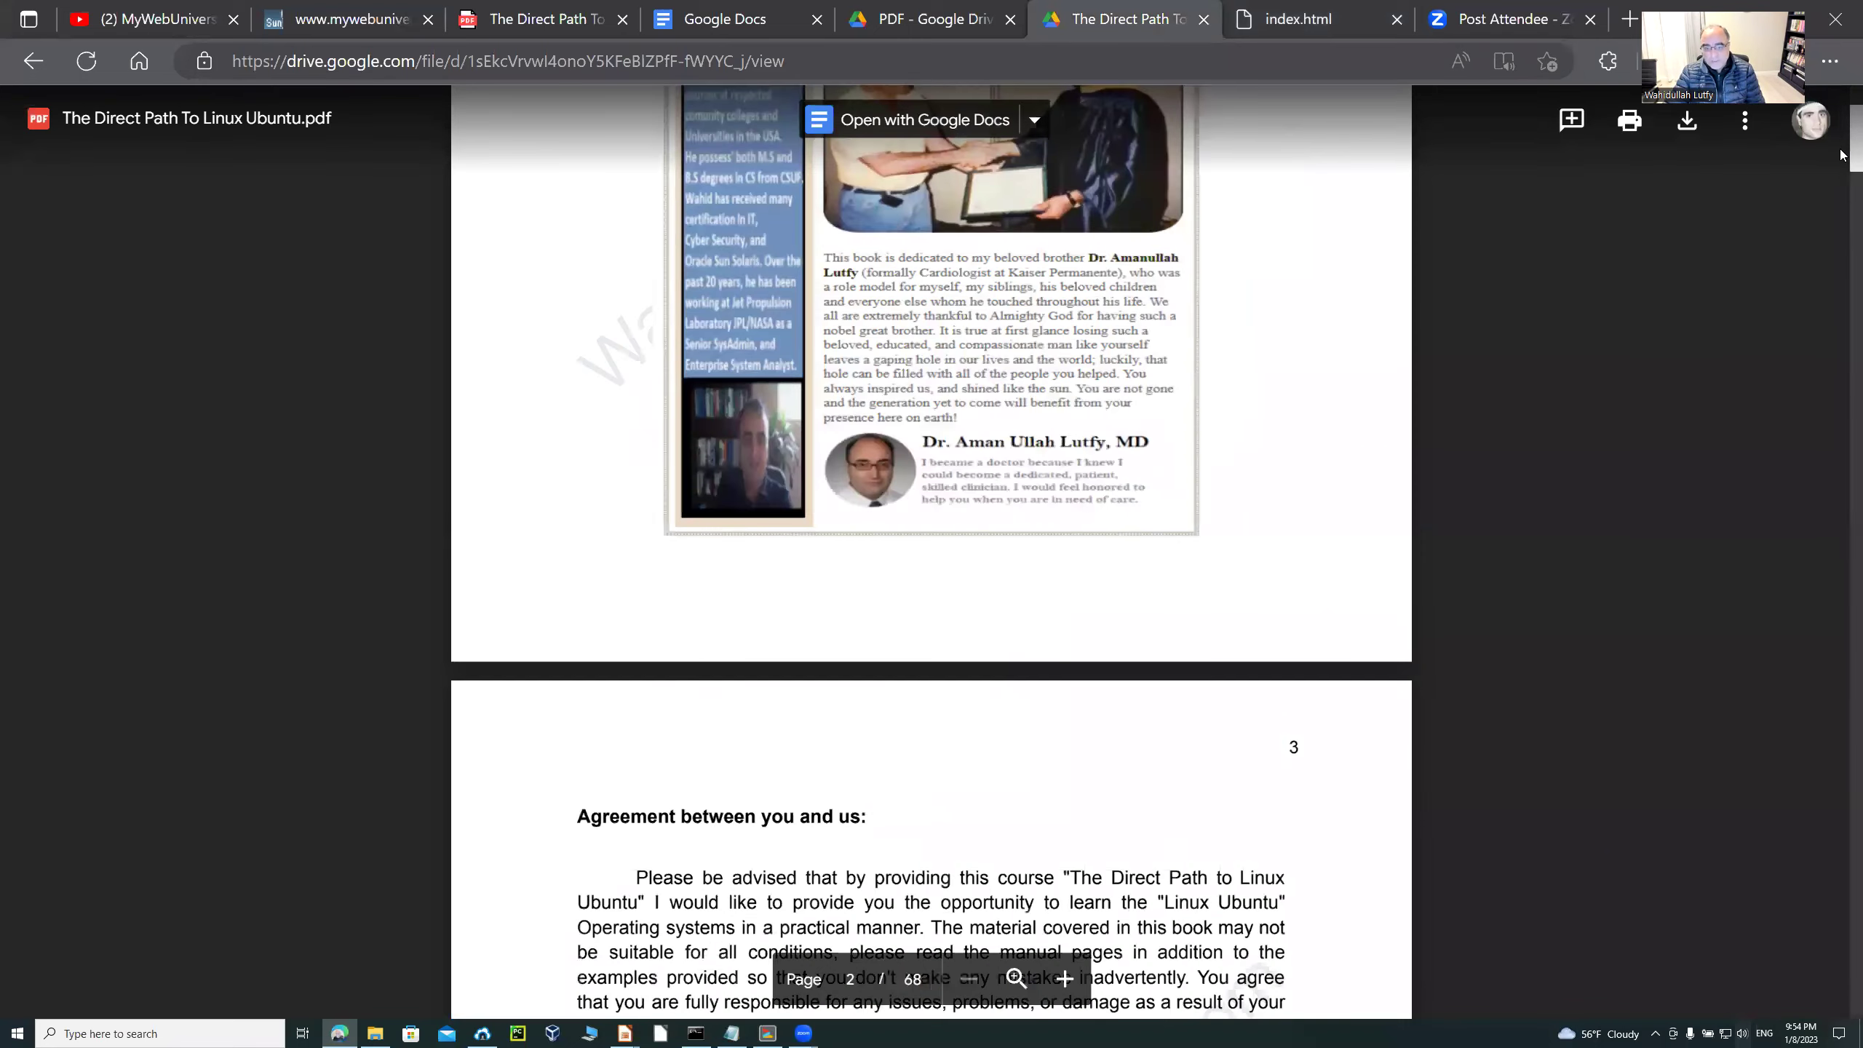
{"action": "scroll", "coordinate": [1839, 160], "scroll_direction": "down", "scroll_amount": 7}
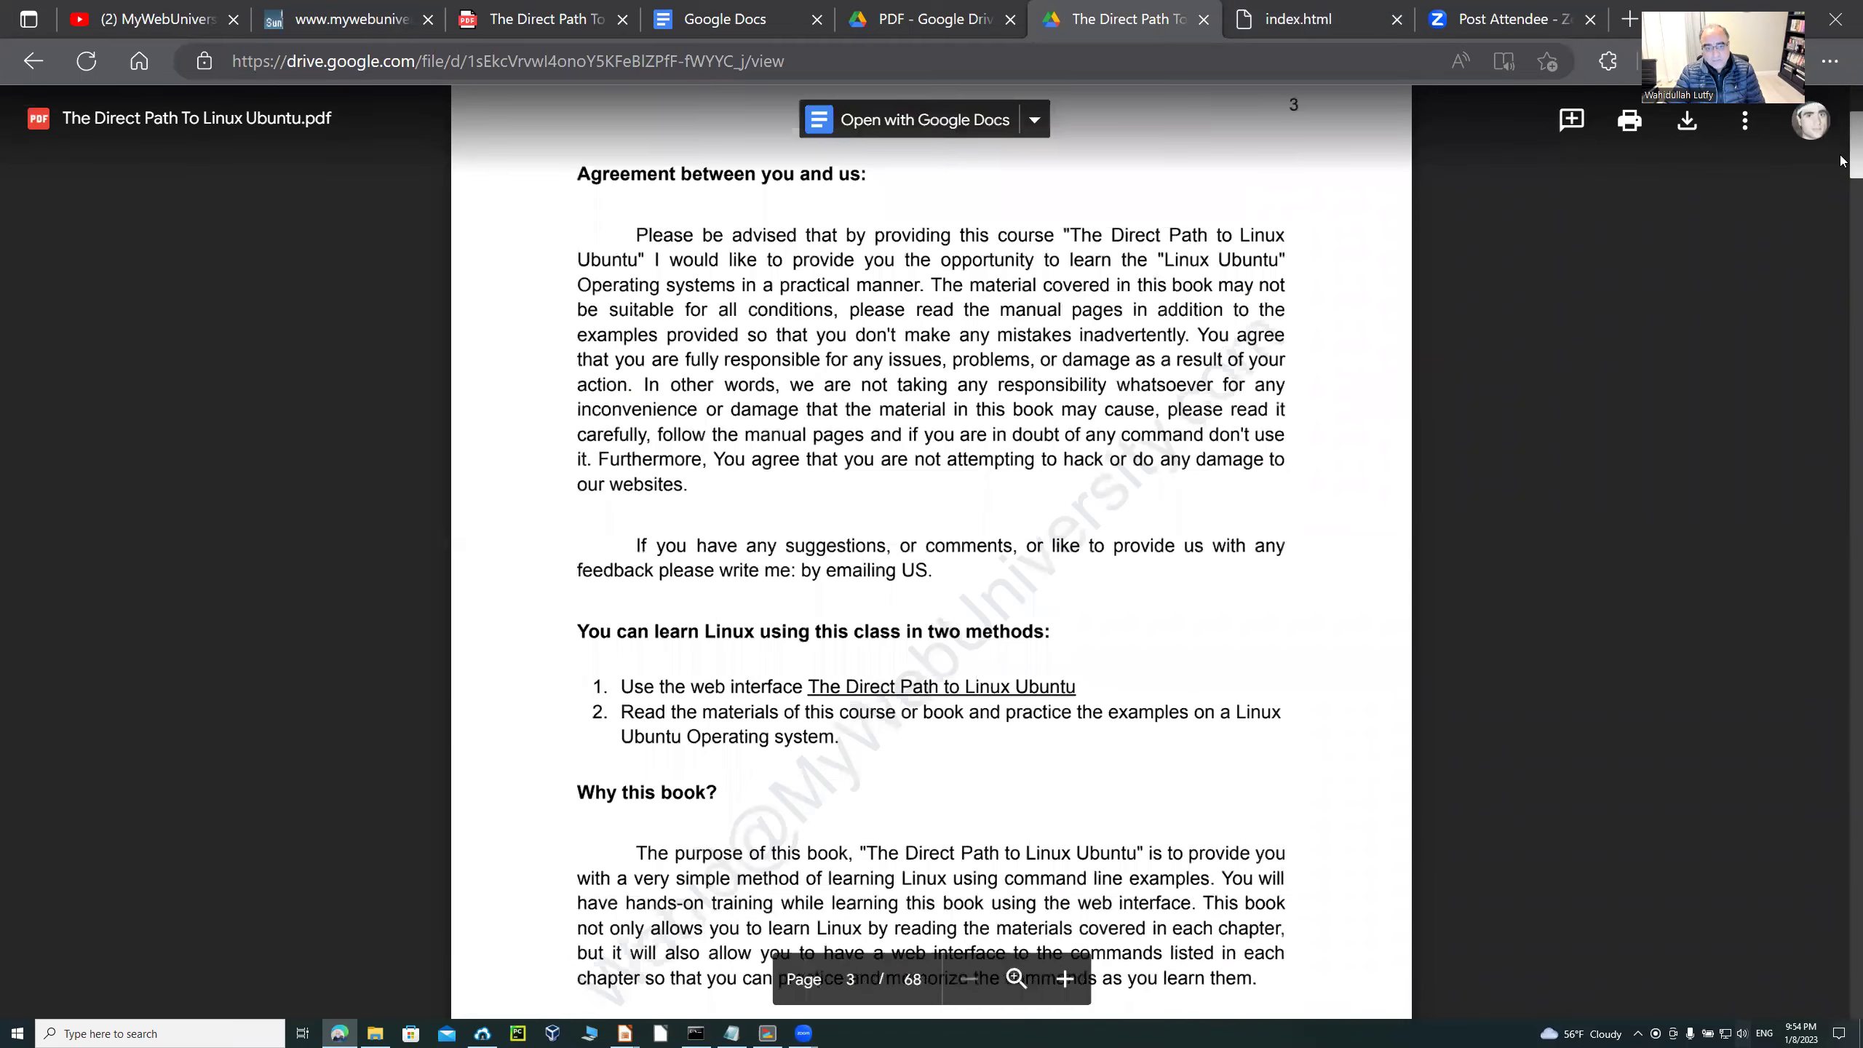
{"action": "scroll", "coordinate": [1840, 170], "scroll_direction": "down", "scroll_amount": 10}
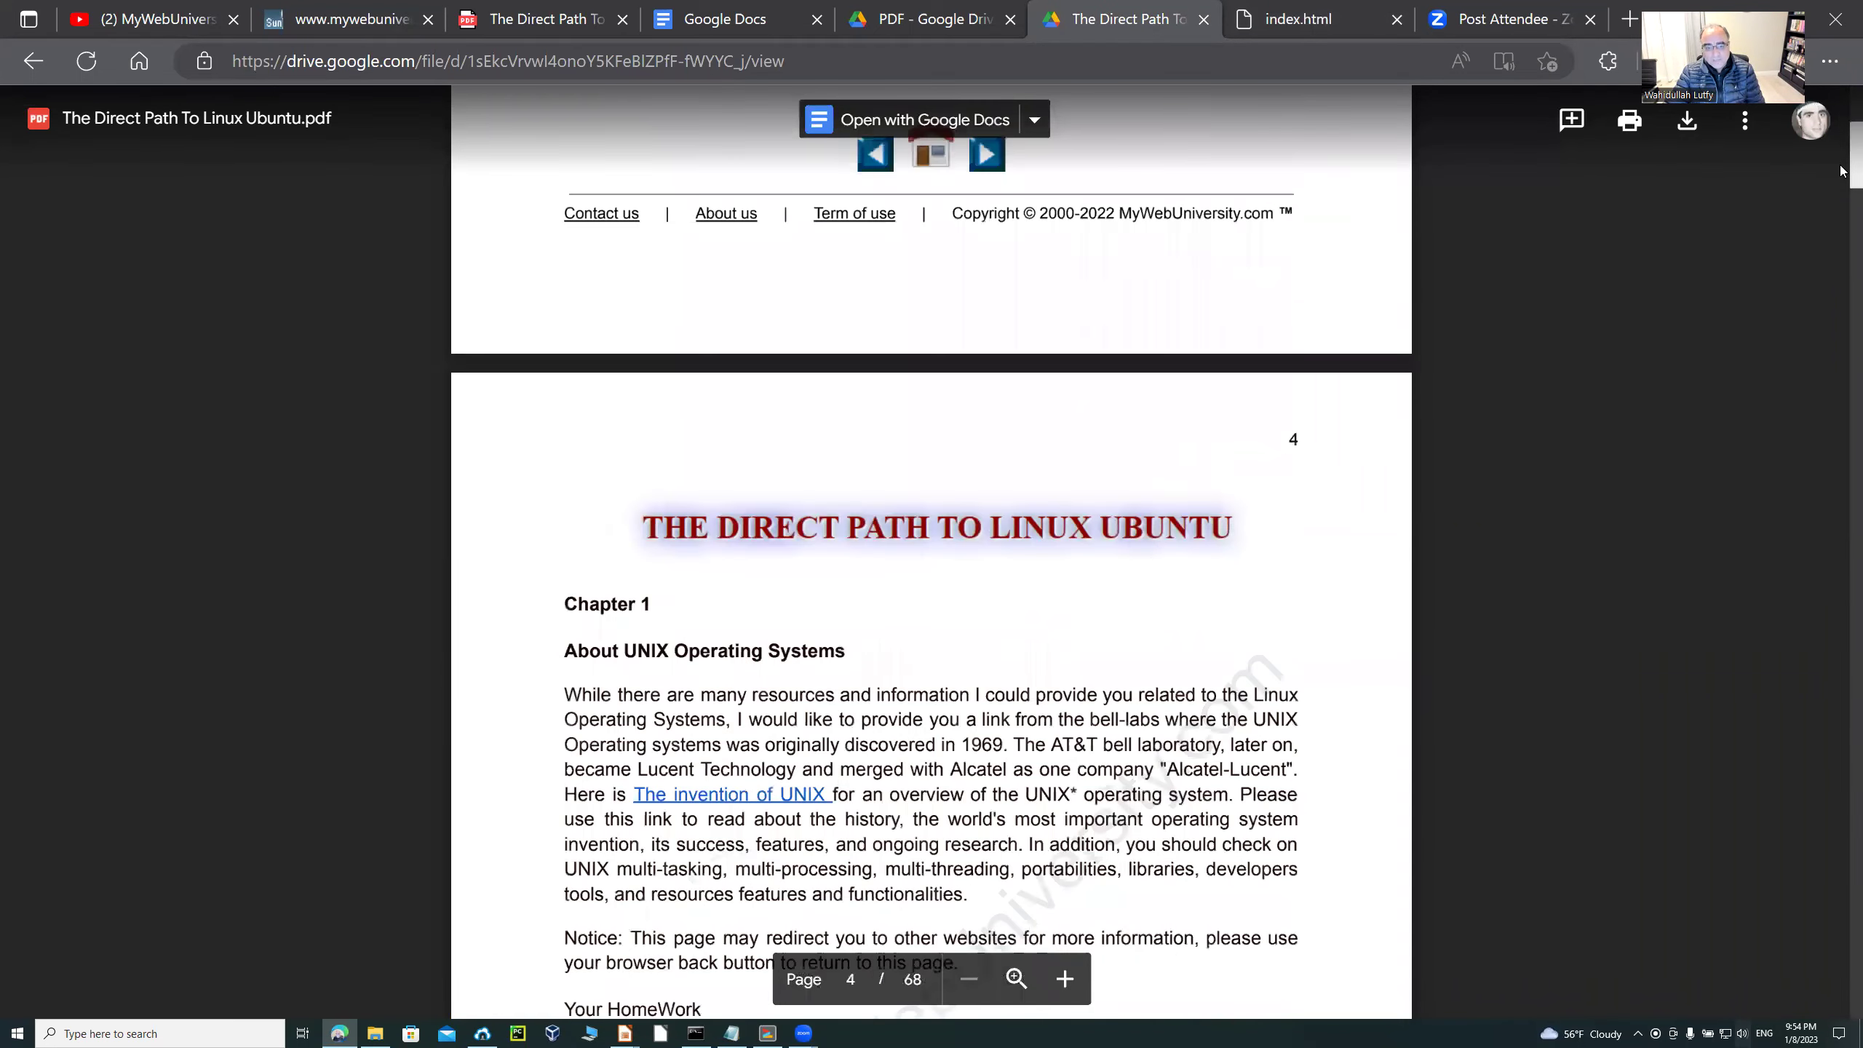
{"action": "scroll", "coordinate": [1839, 182], "scroll_direction": "down", "scroll_amount": 5}
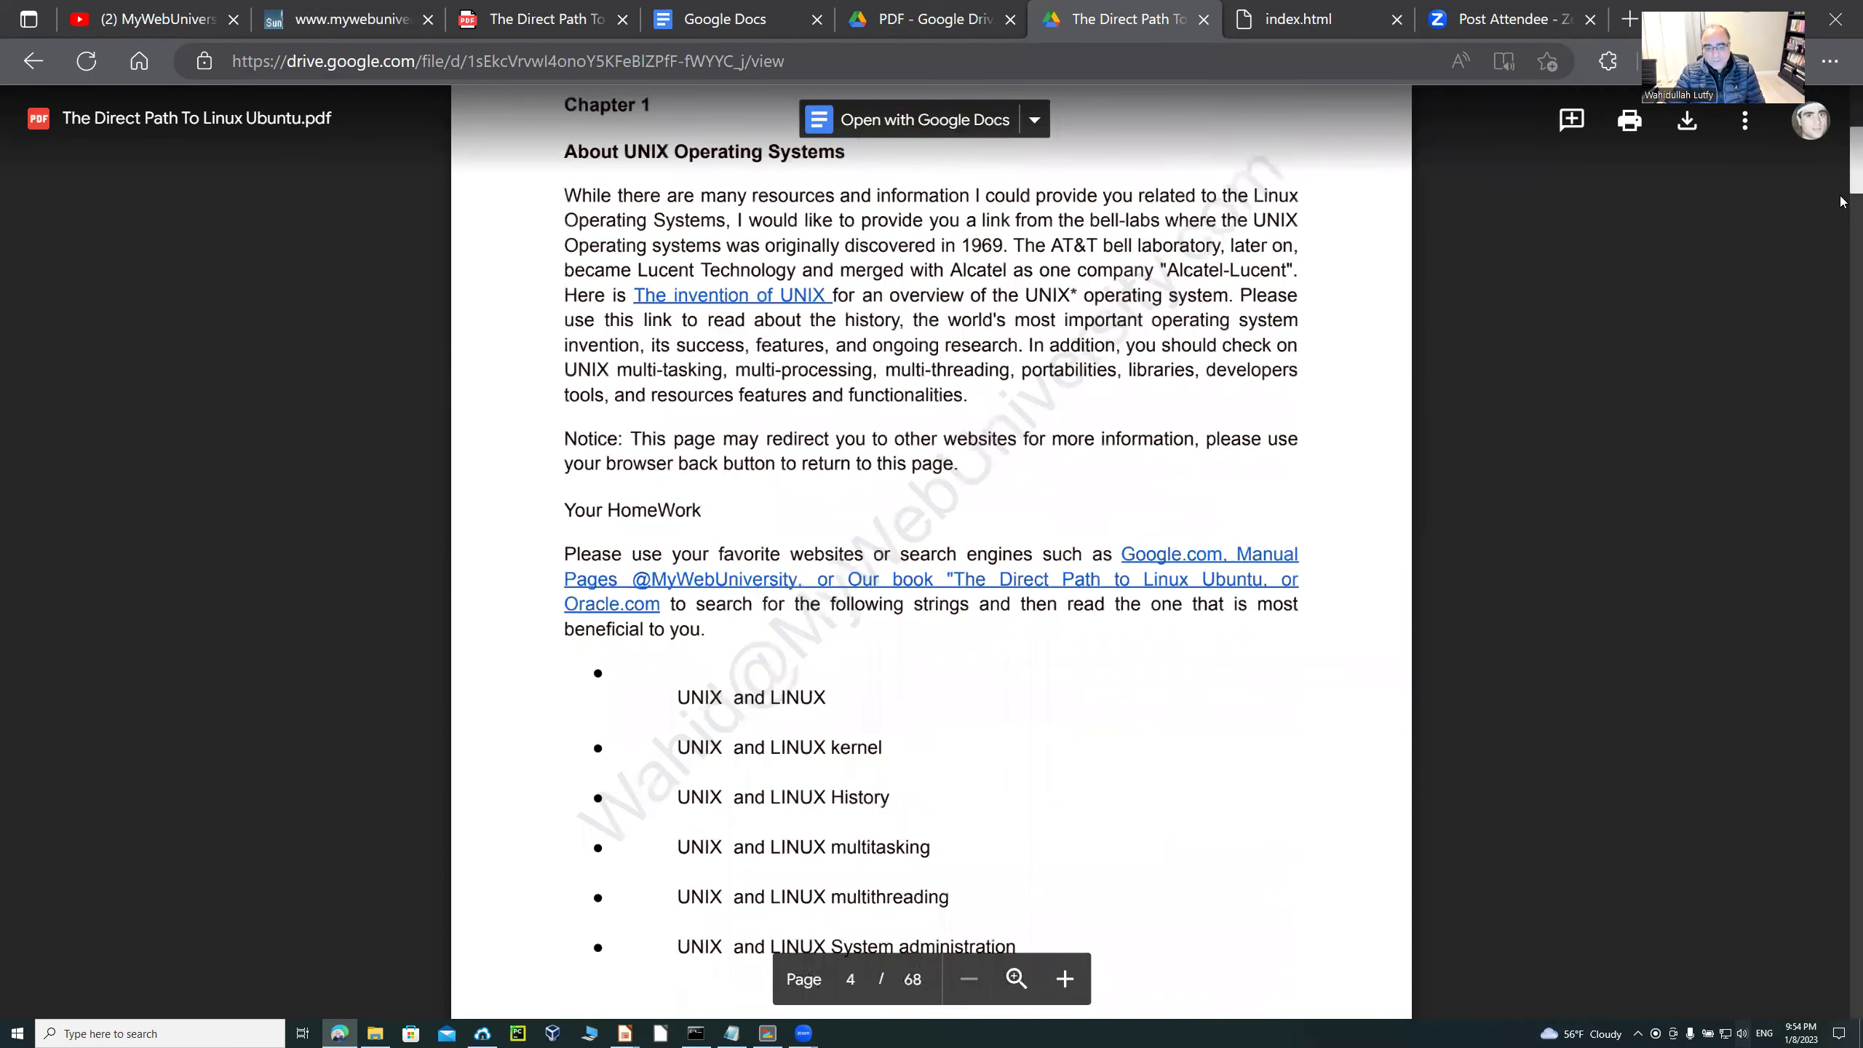
{"action": "scroll", "coordinate": [1839, 217], "scroll_direction": "down", "scroll_amount": 15}
{"action": "scroll", "coordinate": [1840, 216], "scroll_direction": "down", "scroll_amount": 7}
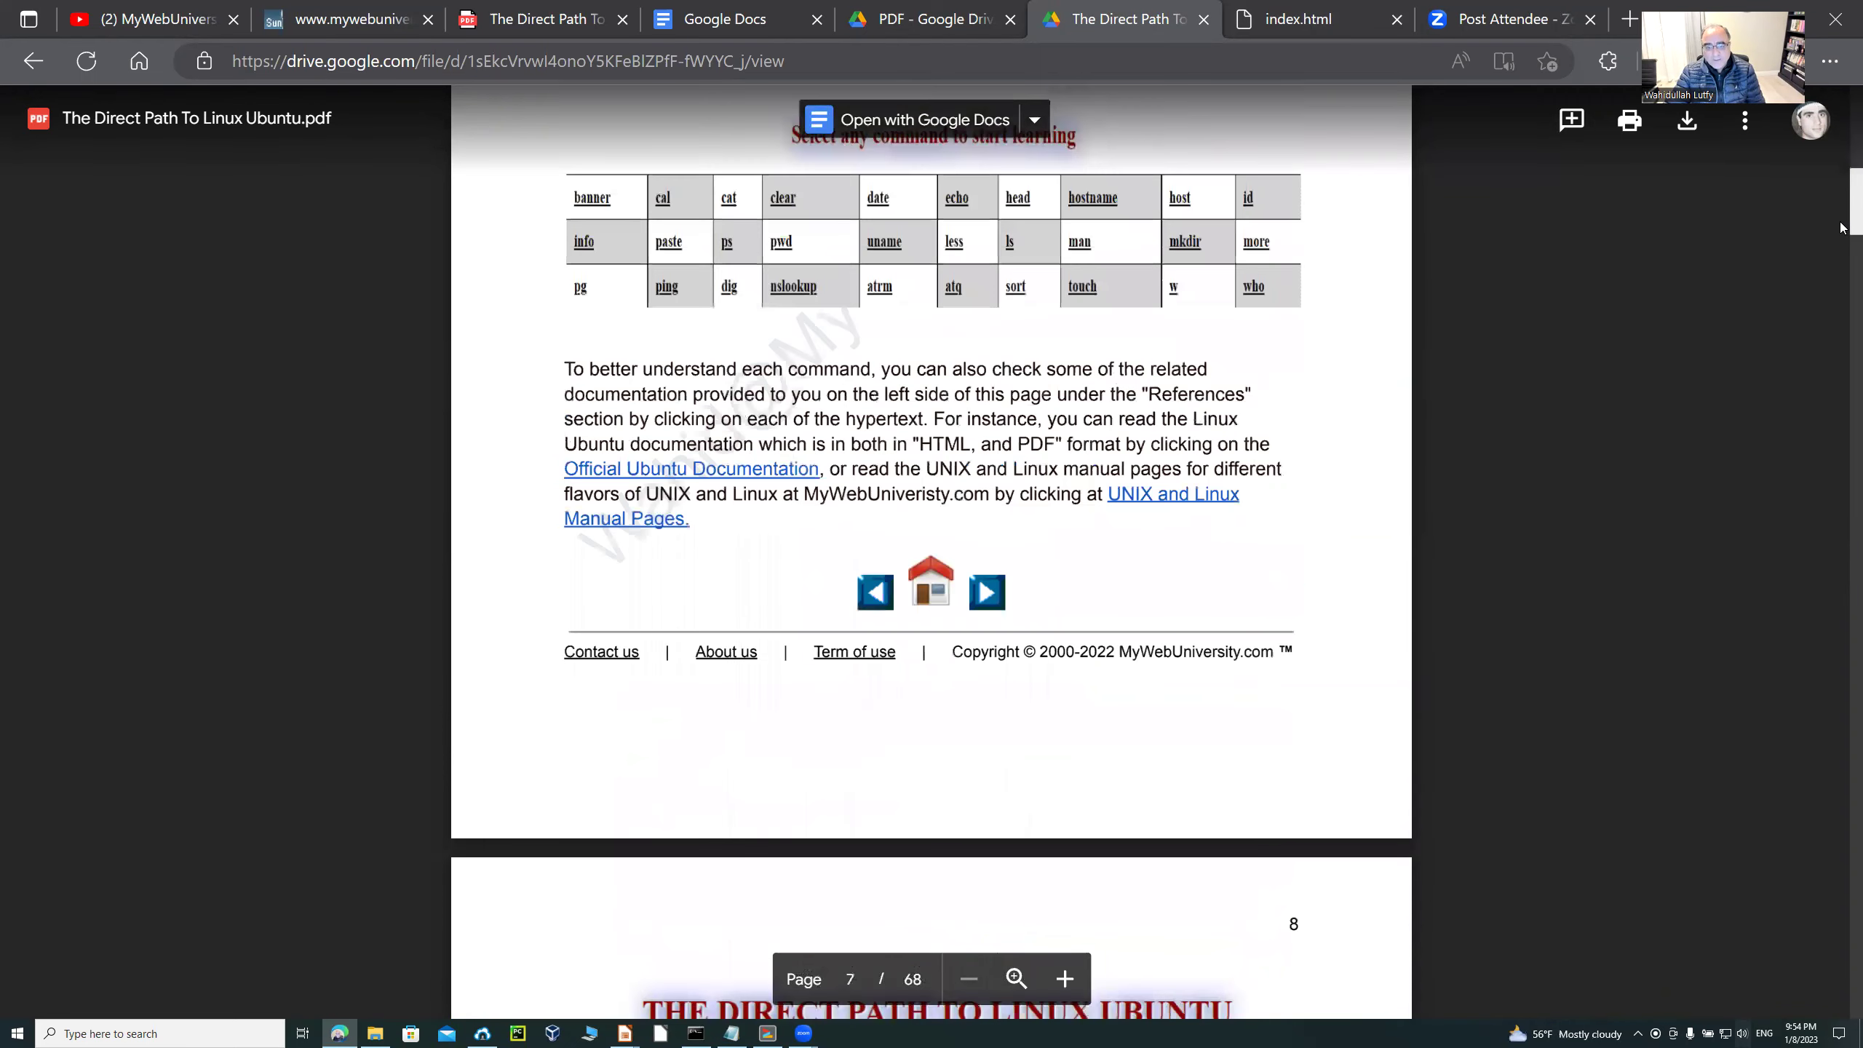
{"action": "scroll", "coordinate": [1840, 255], "scroll_direction": "down", "scroll_amount": 5}
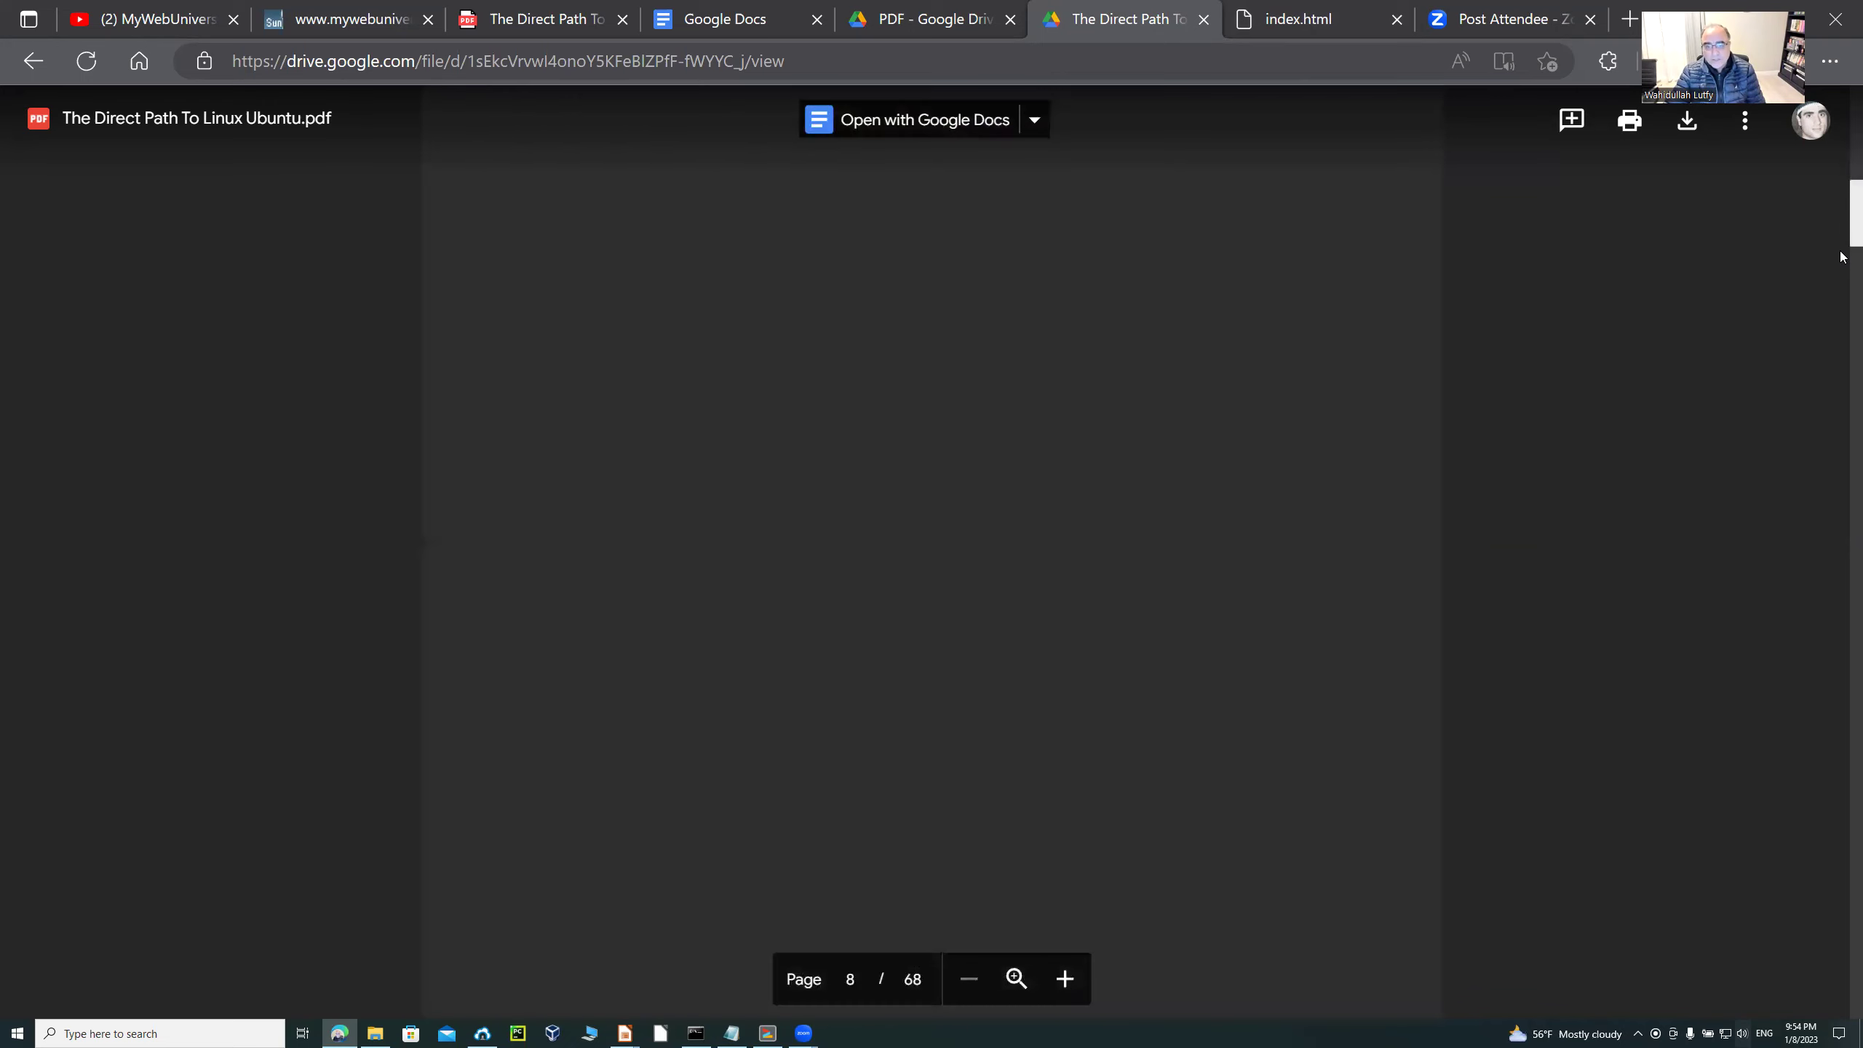
{"action": "scroll", "coordinate": [1840, 255], "scroll_direction": "down", "scroll_amount": 7}
{"action": "scroll", "coordinate": [1839, 246], "scroll_direction": "down", "scroll_amount": 5}
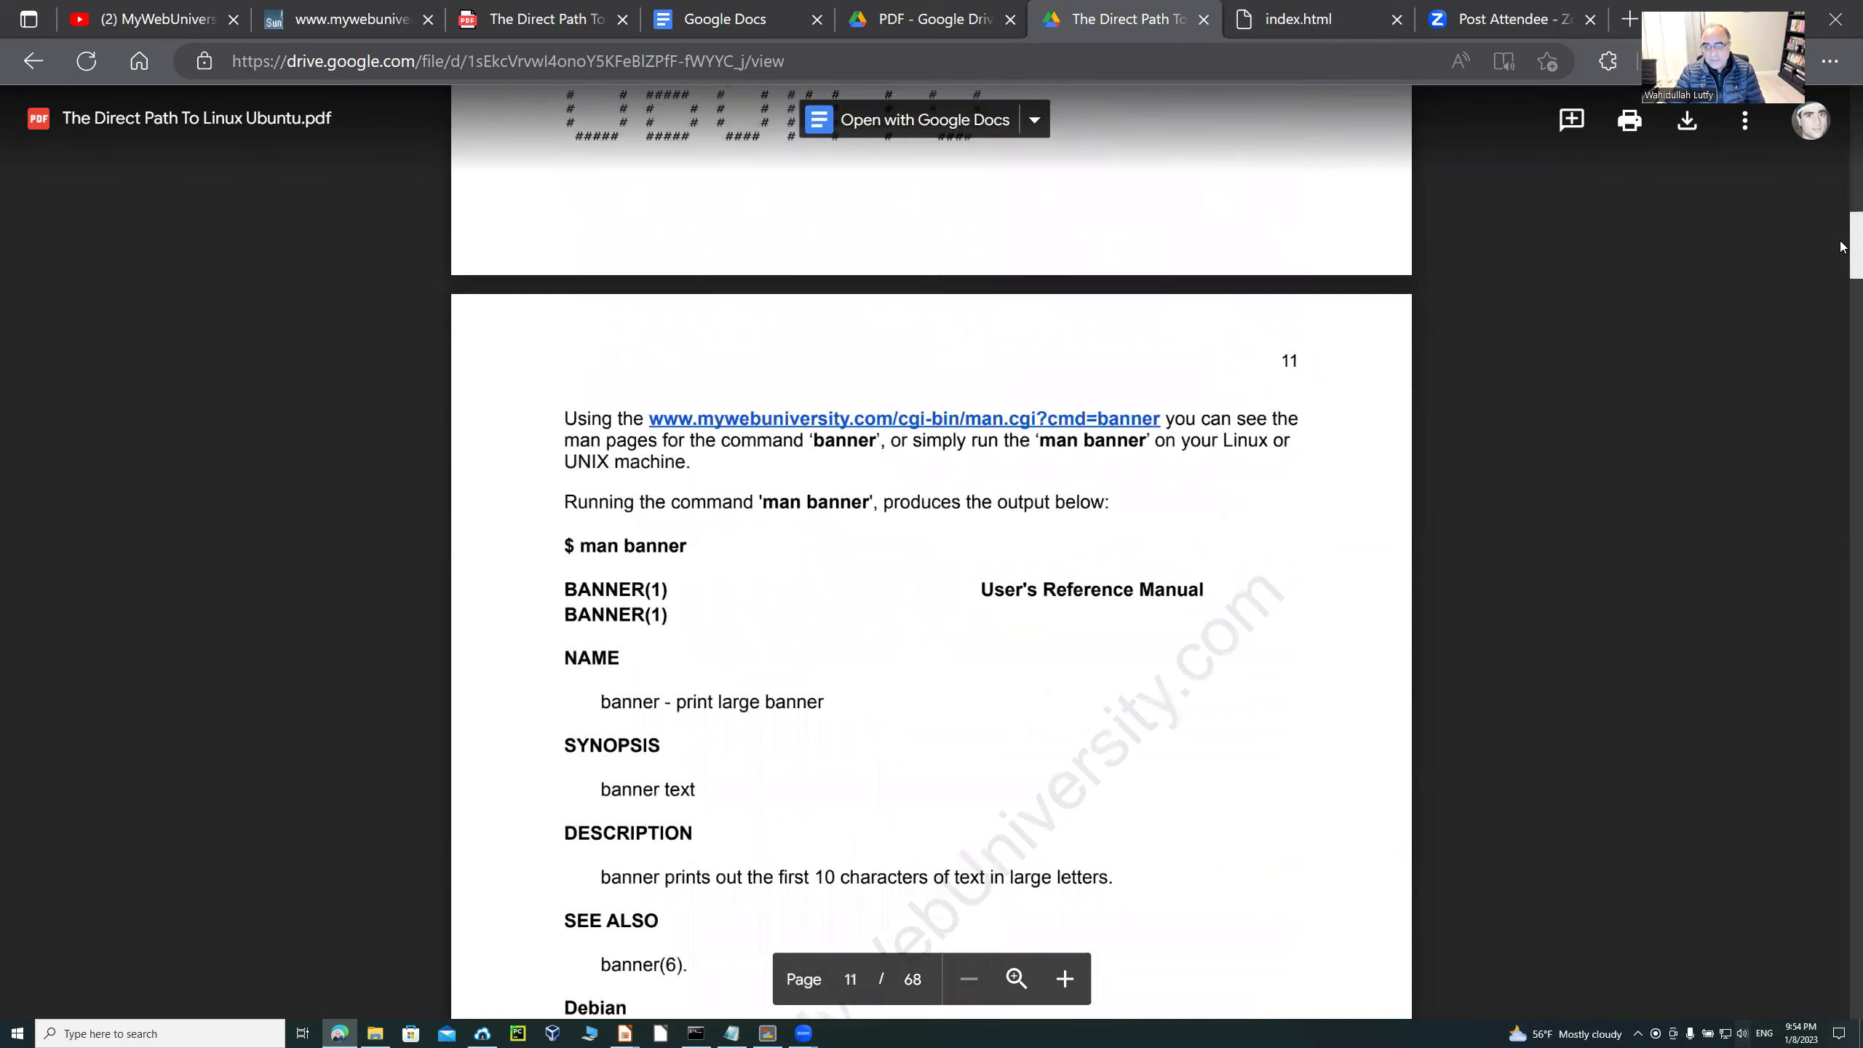
{"action": "left_click_drag", "start_coordinate": [1839, 222], "coordinate": [1839, 106]}
{"action": "scroll", "coordinate": [1766, 284], "scroll_direction": "up", "scroll_amount": 10}
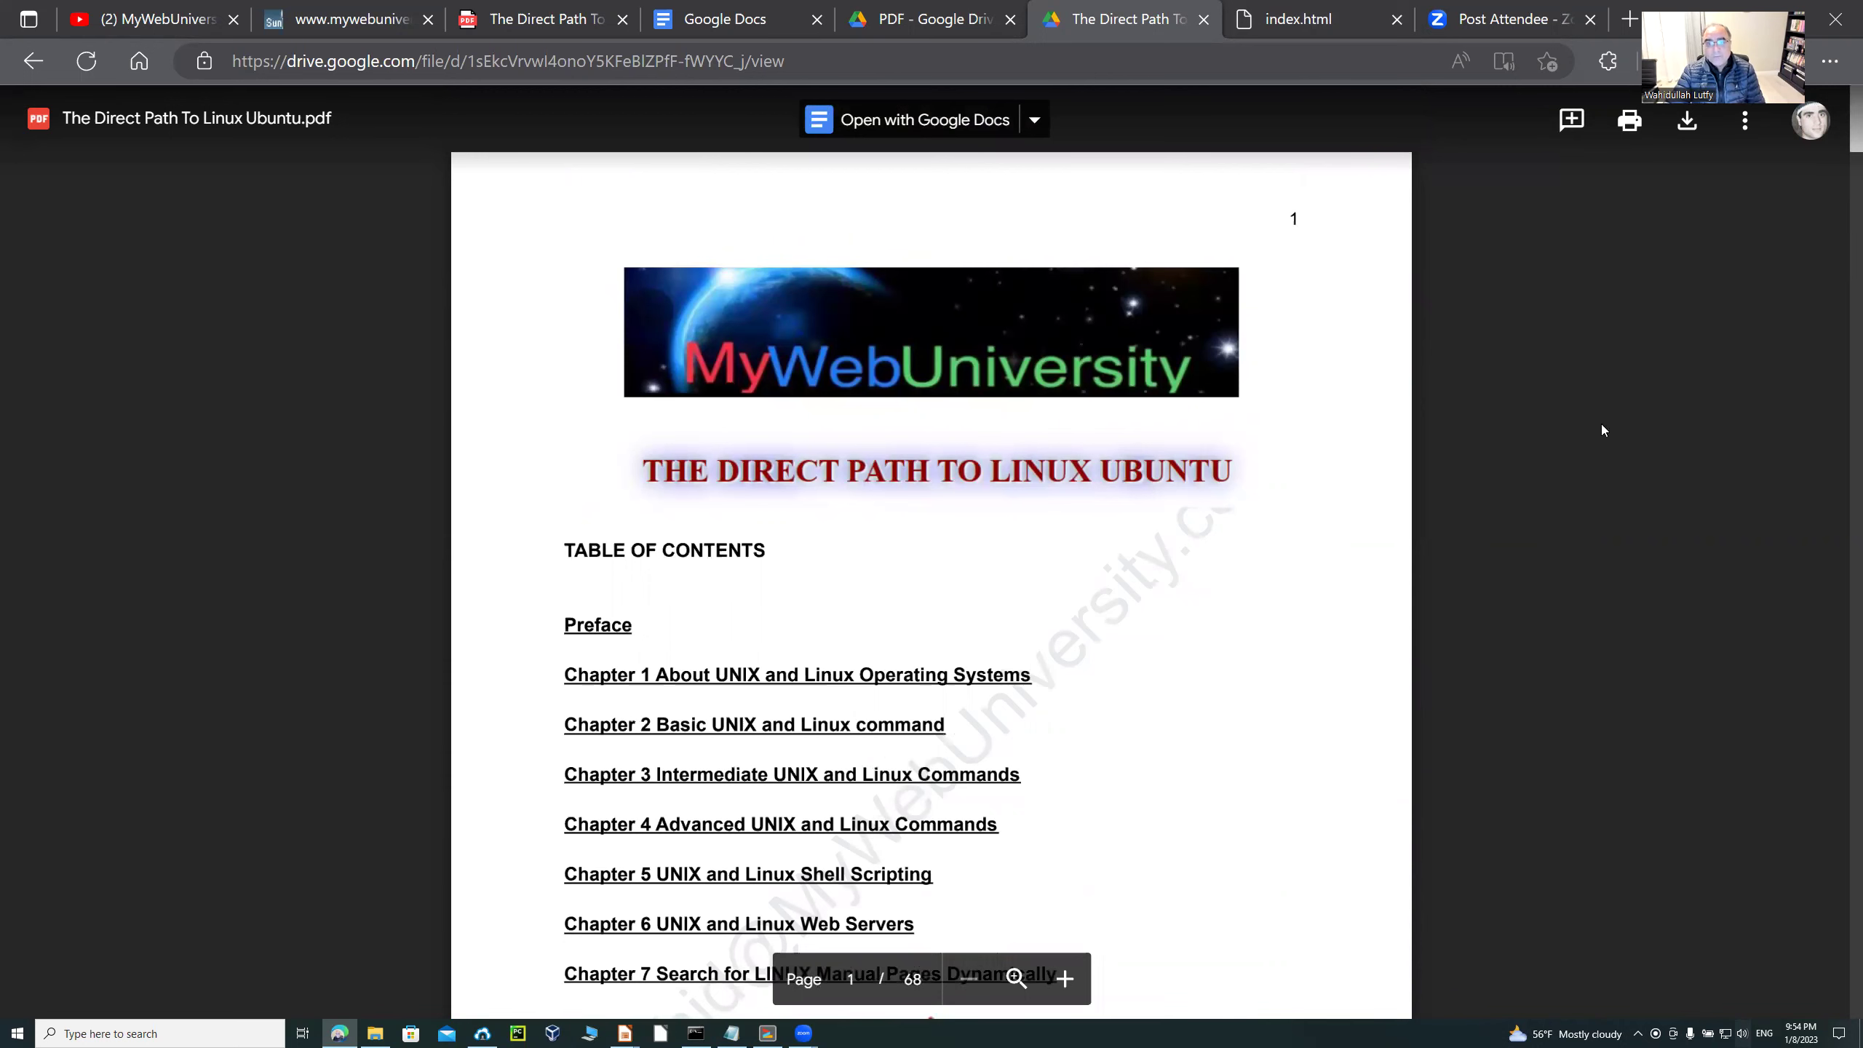
{"action": "key", "text": "ctrl+Tab"}
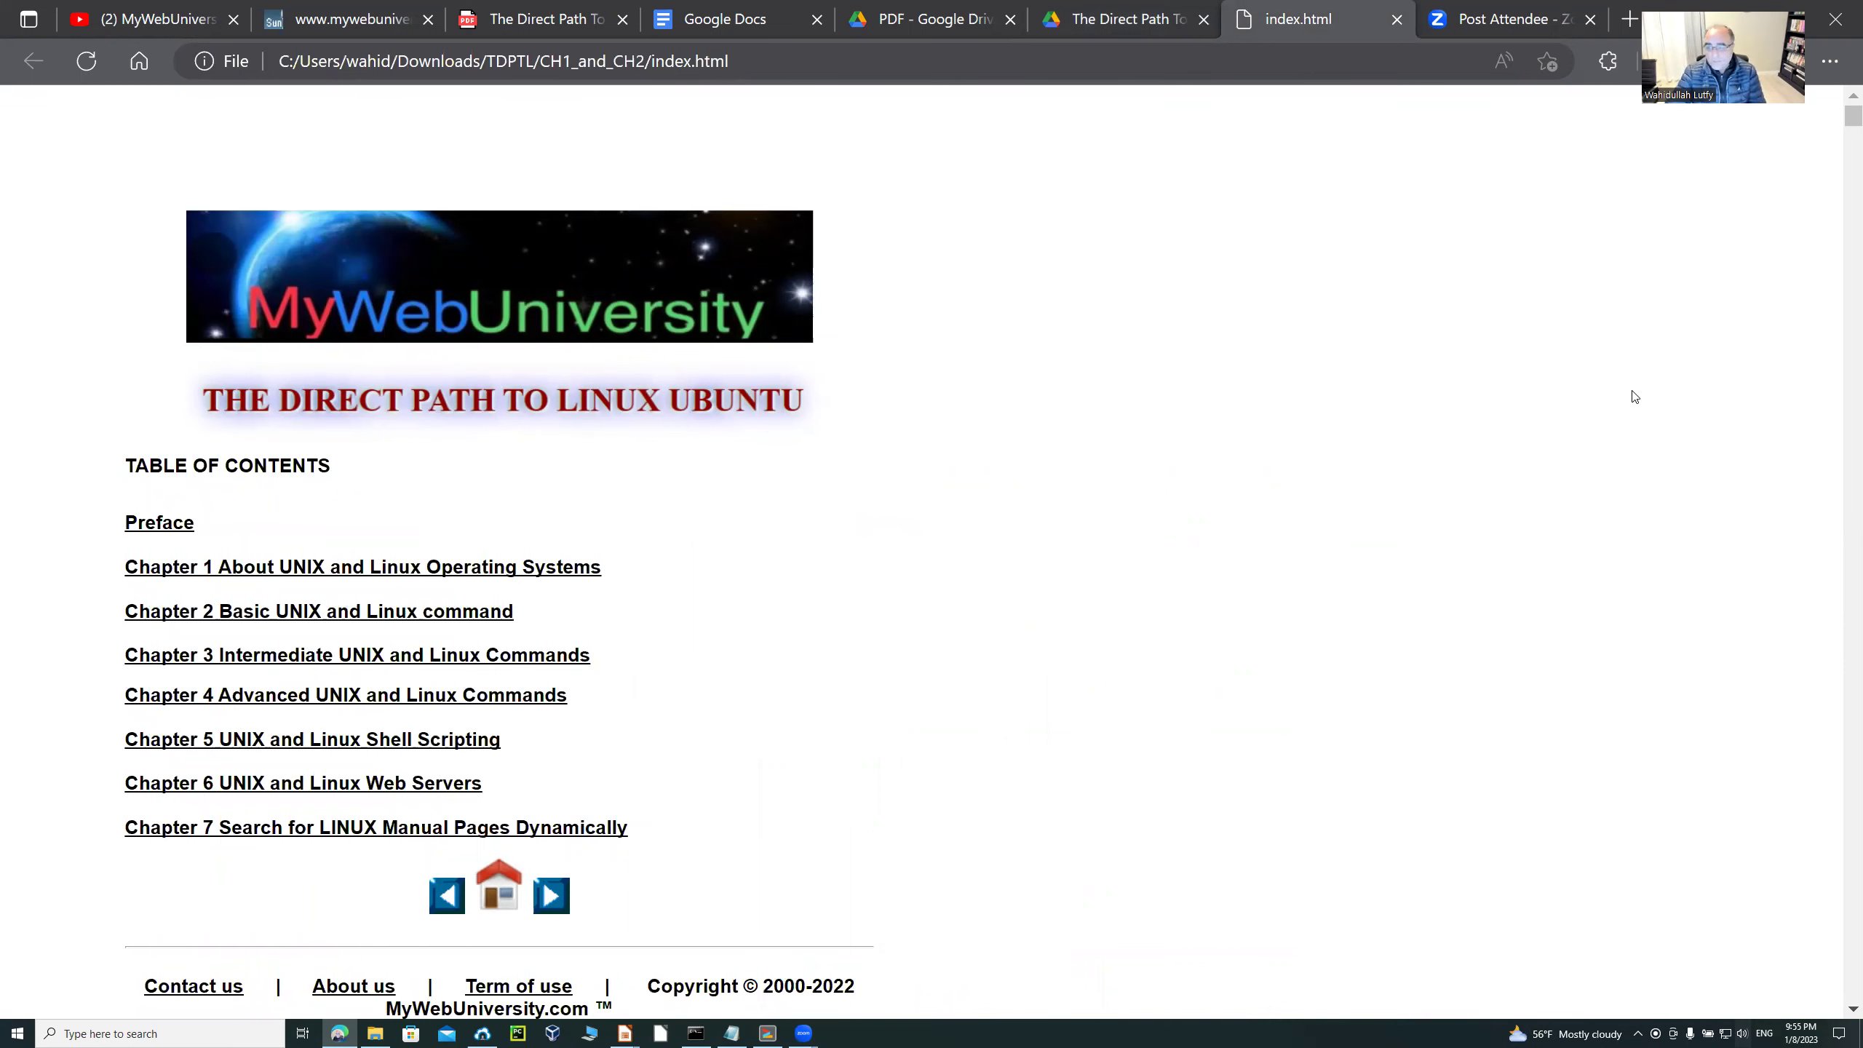
Scroll down the local index.html page, then bring the Learn-Linux-In-One-Video Impress presentation forward.
{"action": "scroll", "coordinate": [1841, 1018], "scroll_direction": "down", "scroll_amount": 1}
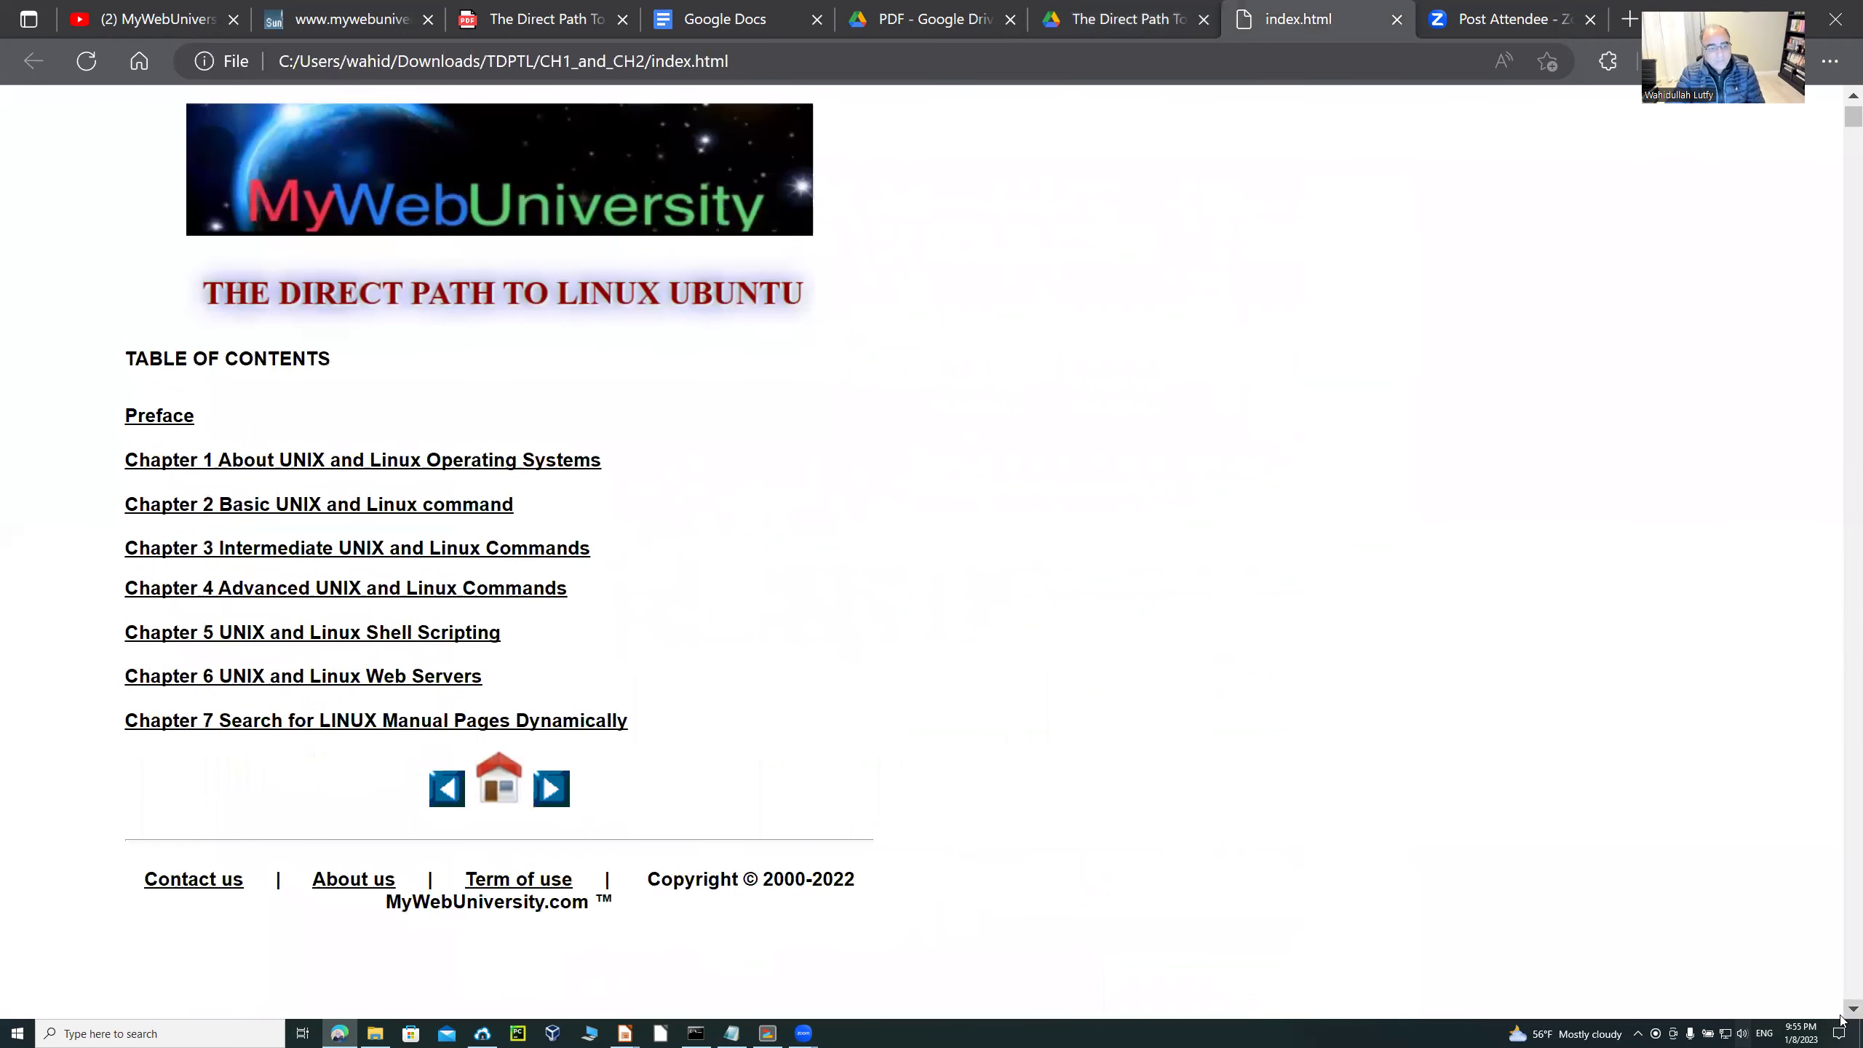
{"action": "scroll", "coordinate": [1841, 1019], "scroll_direction": "down", "scroll_amount": 1}
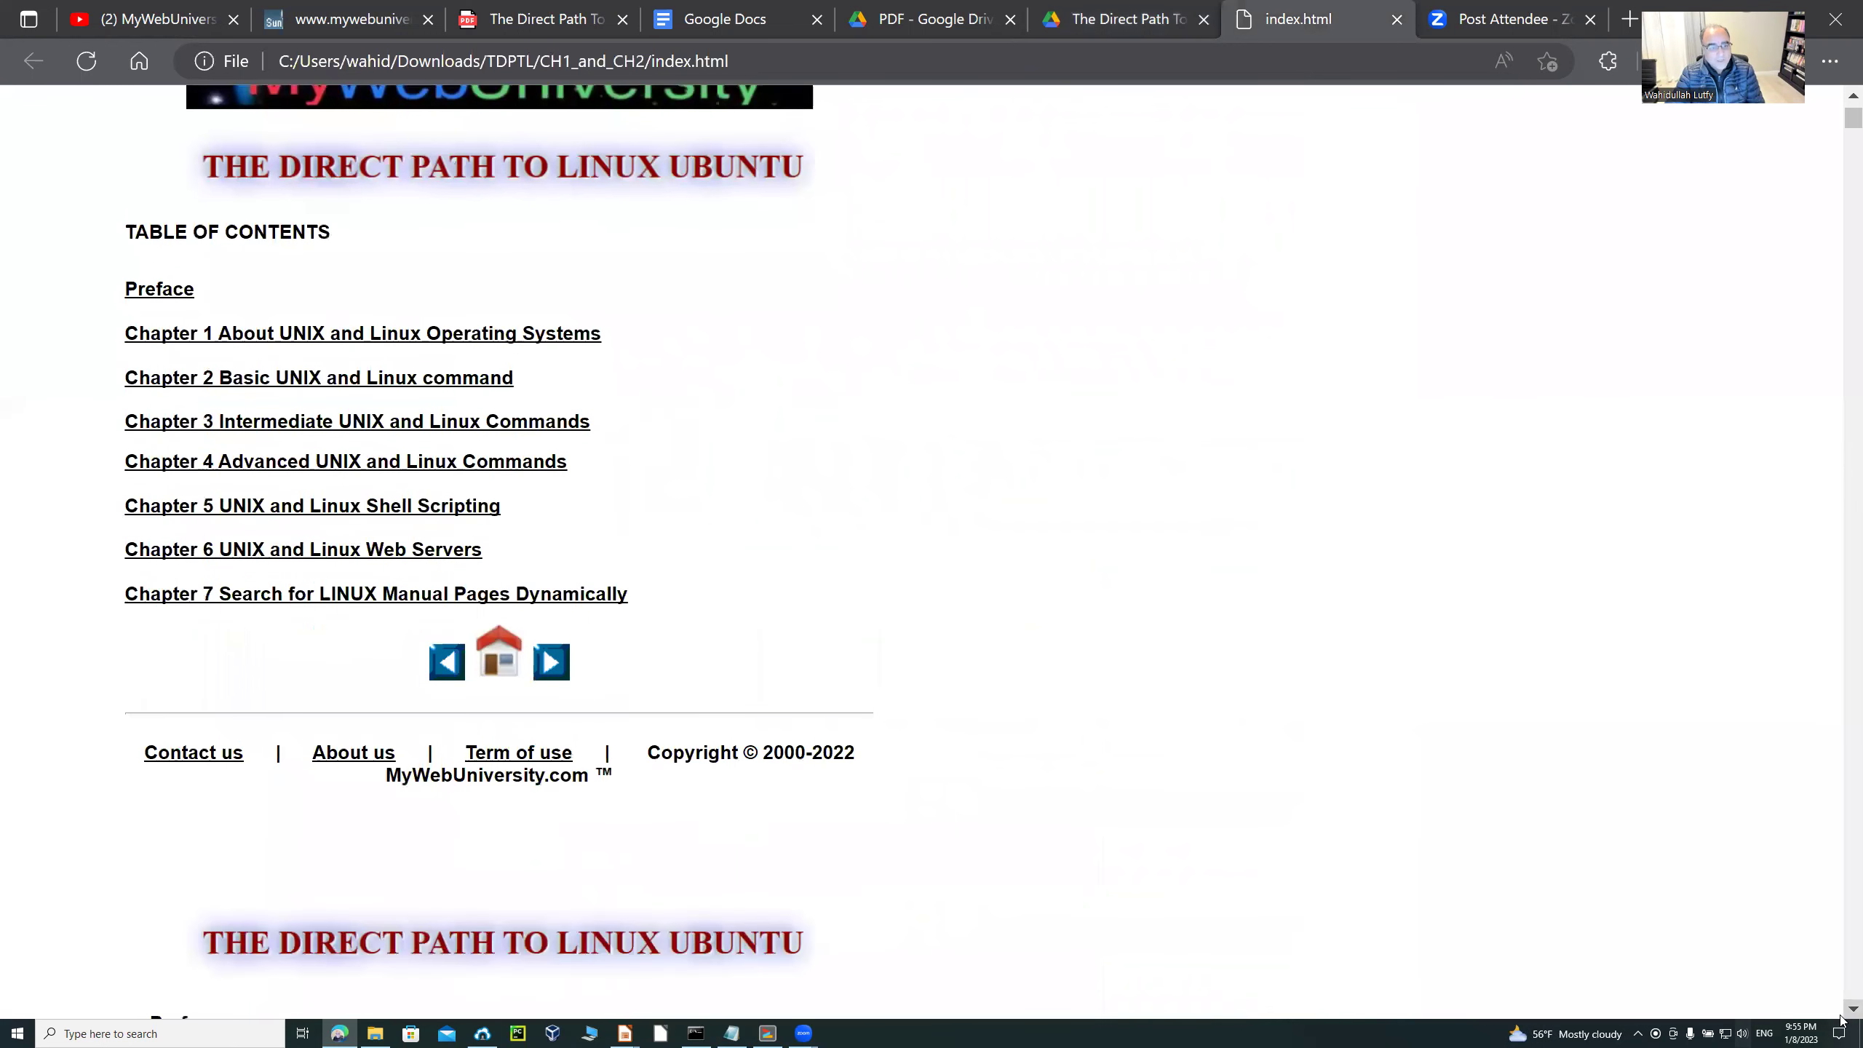
{"action": "left_click", "coordinate": [770, 1030]}
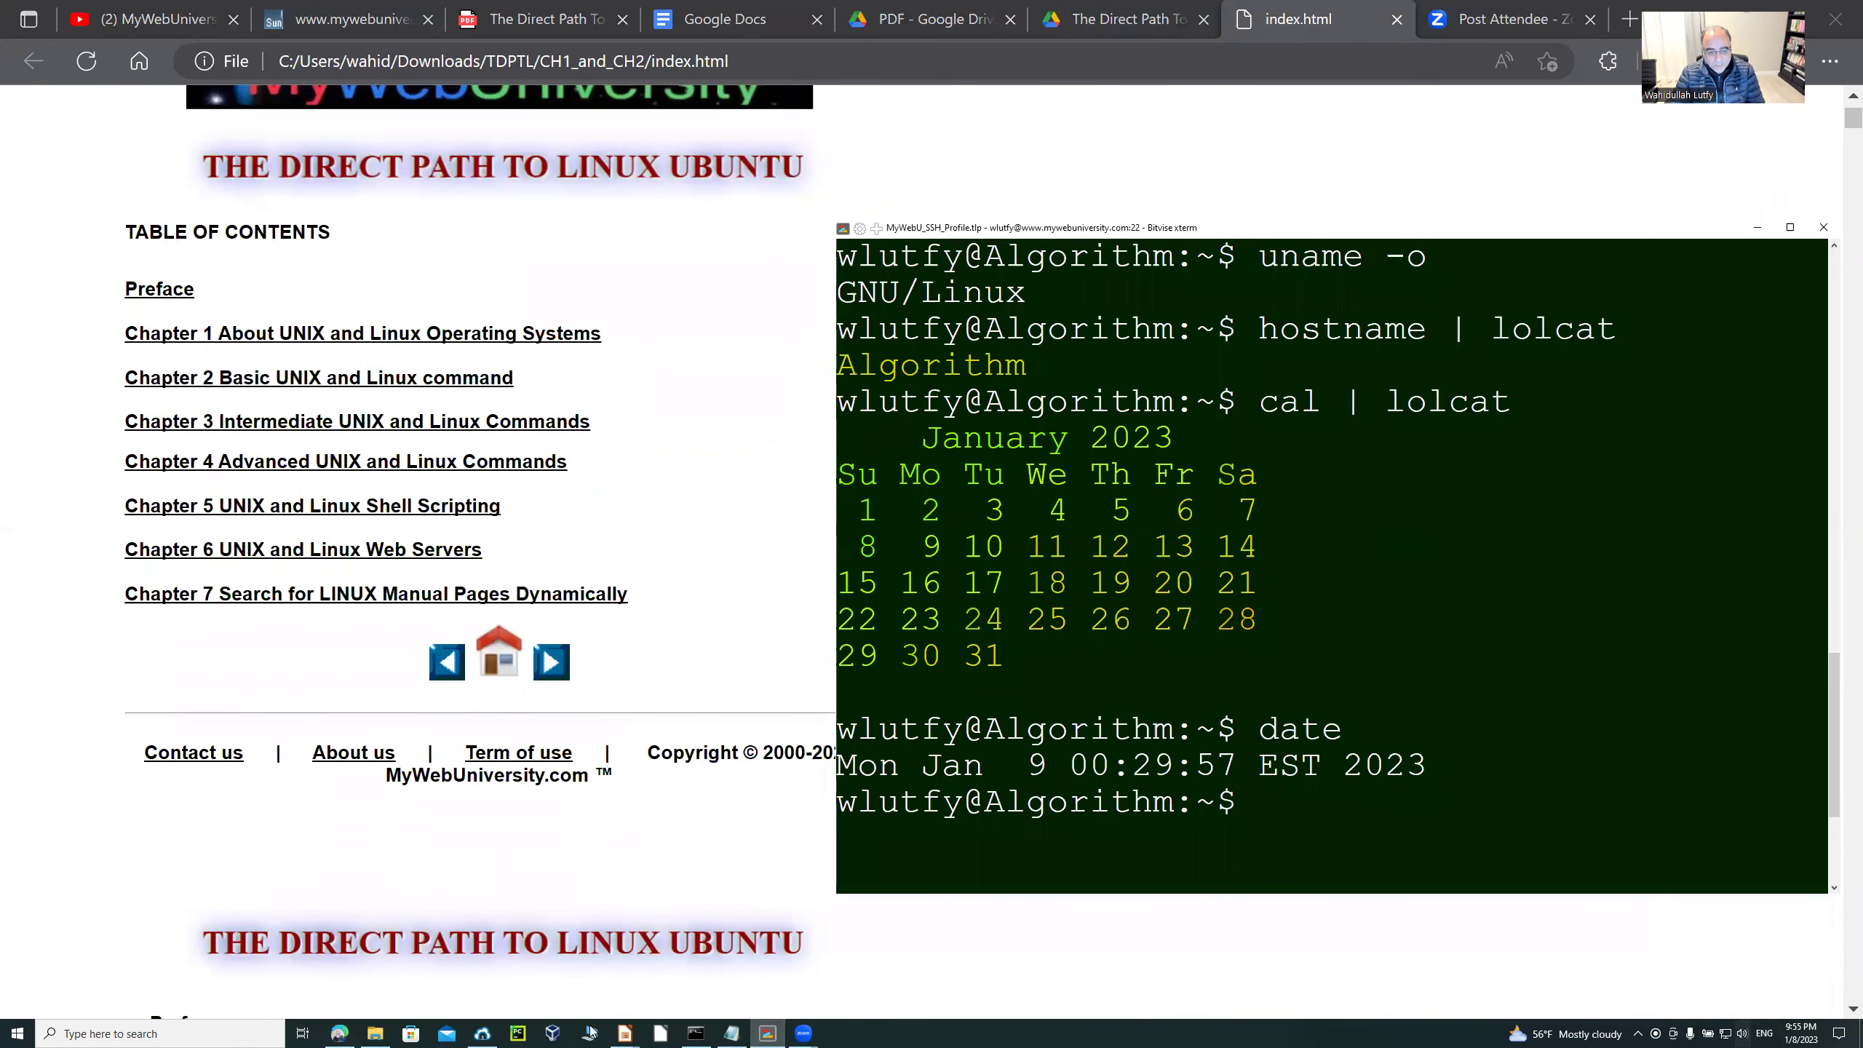
{"action": "left_click", "coordinate": [624, 1032]}
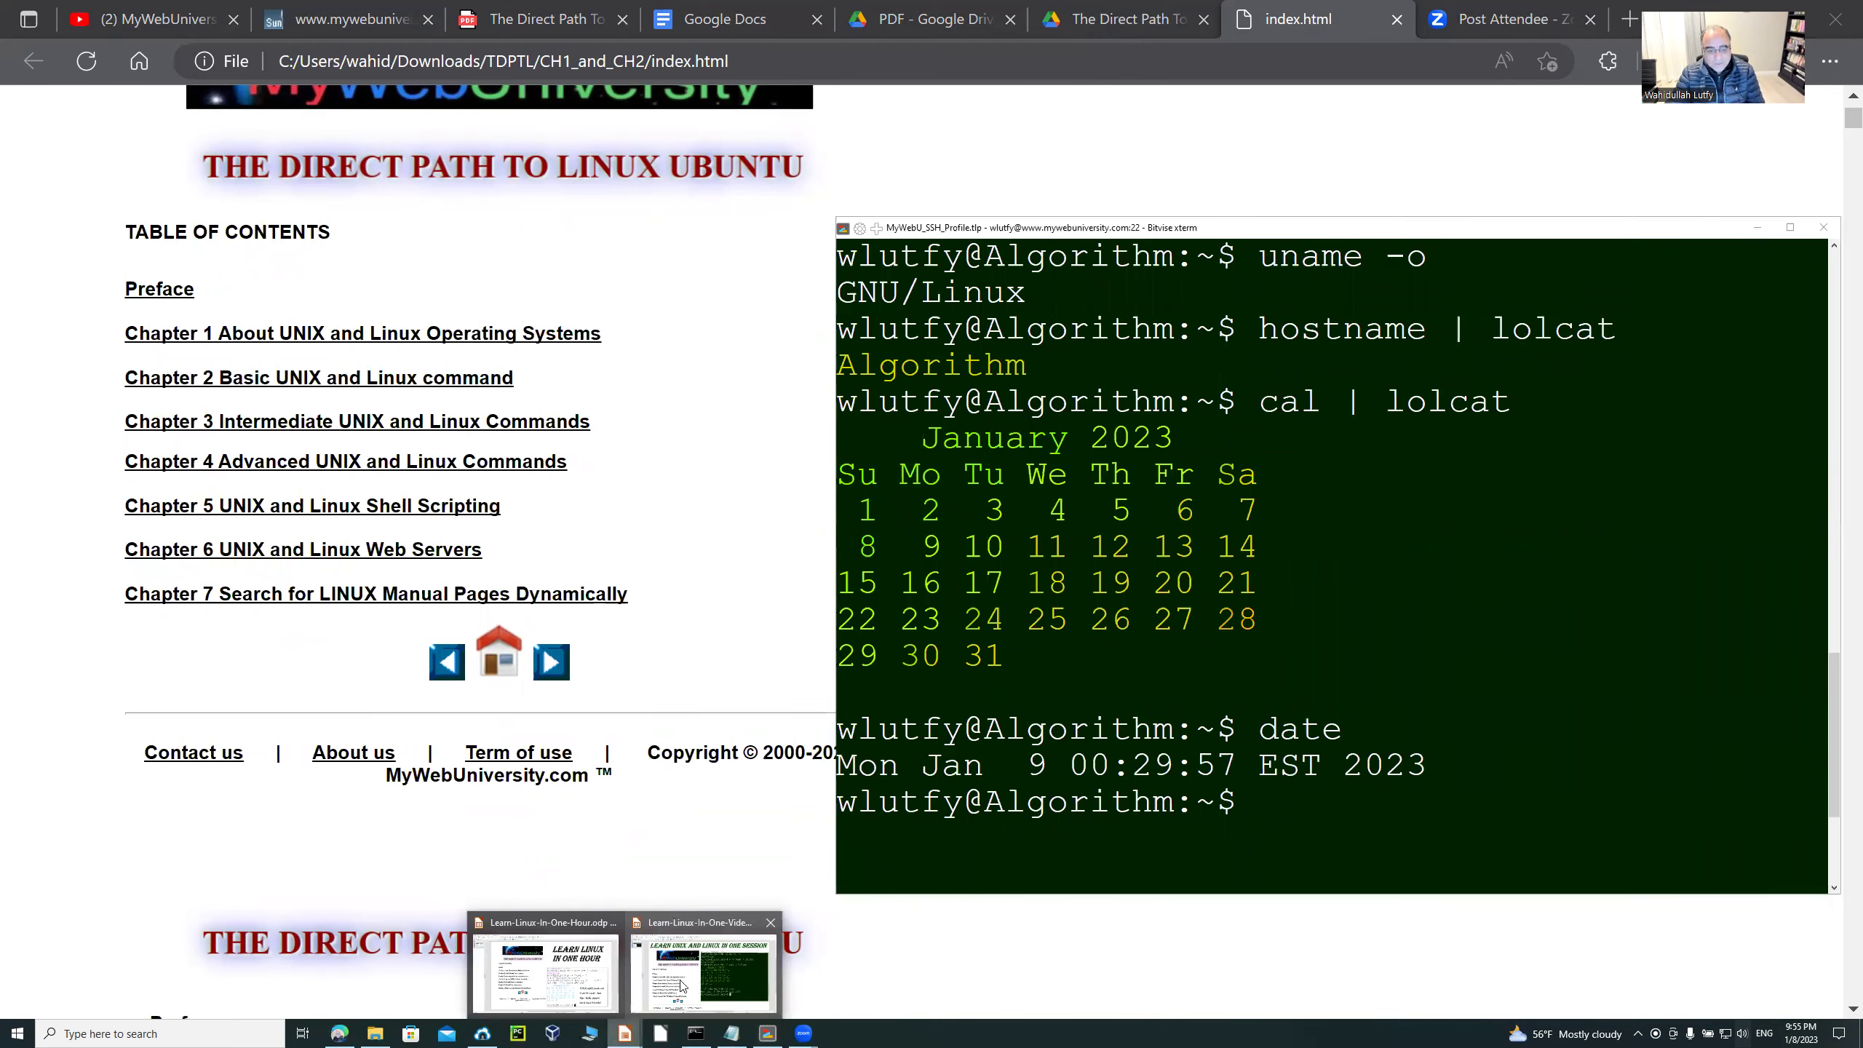
{"action": "left_click", "coordinate": [703, 968]}
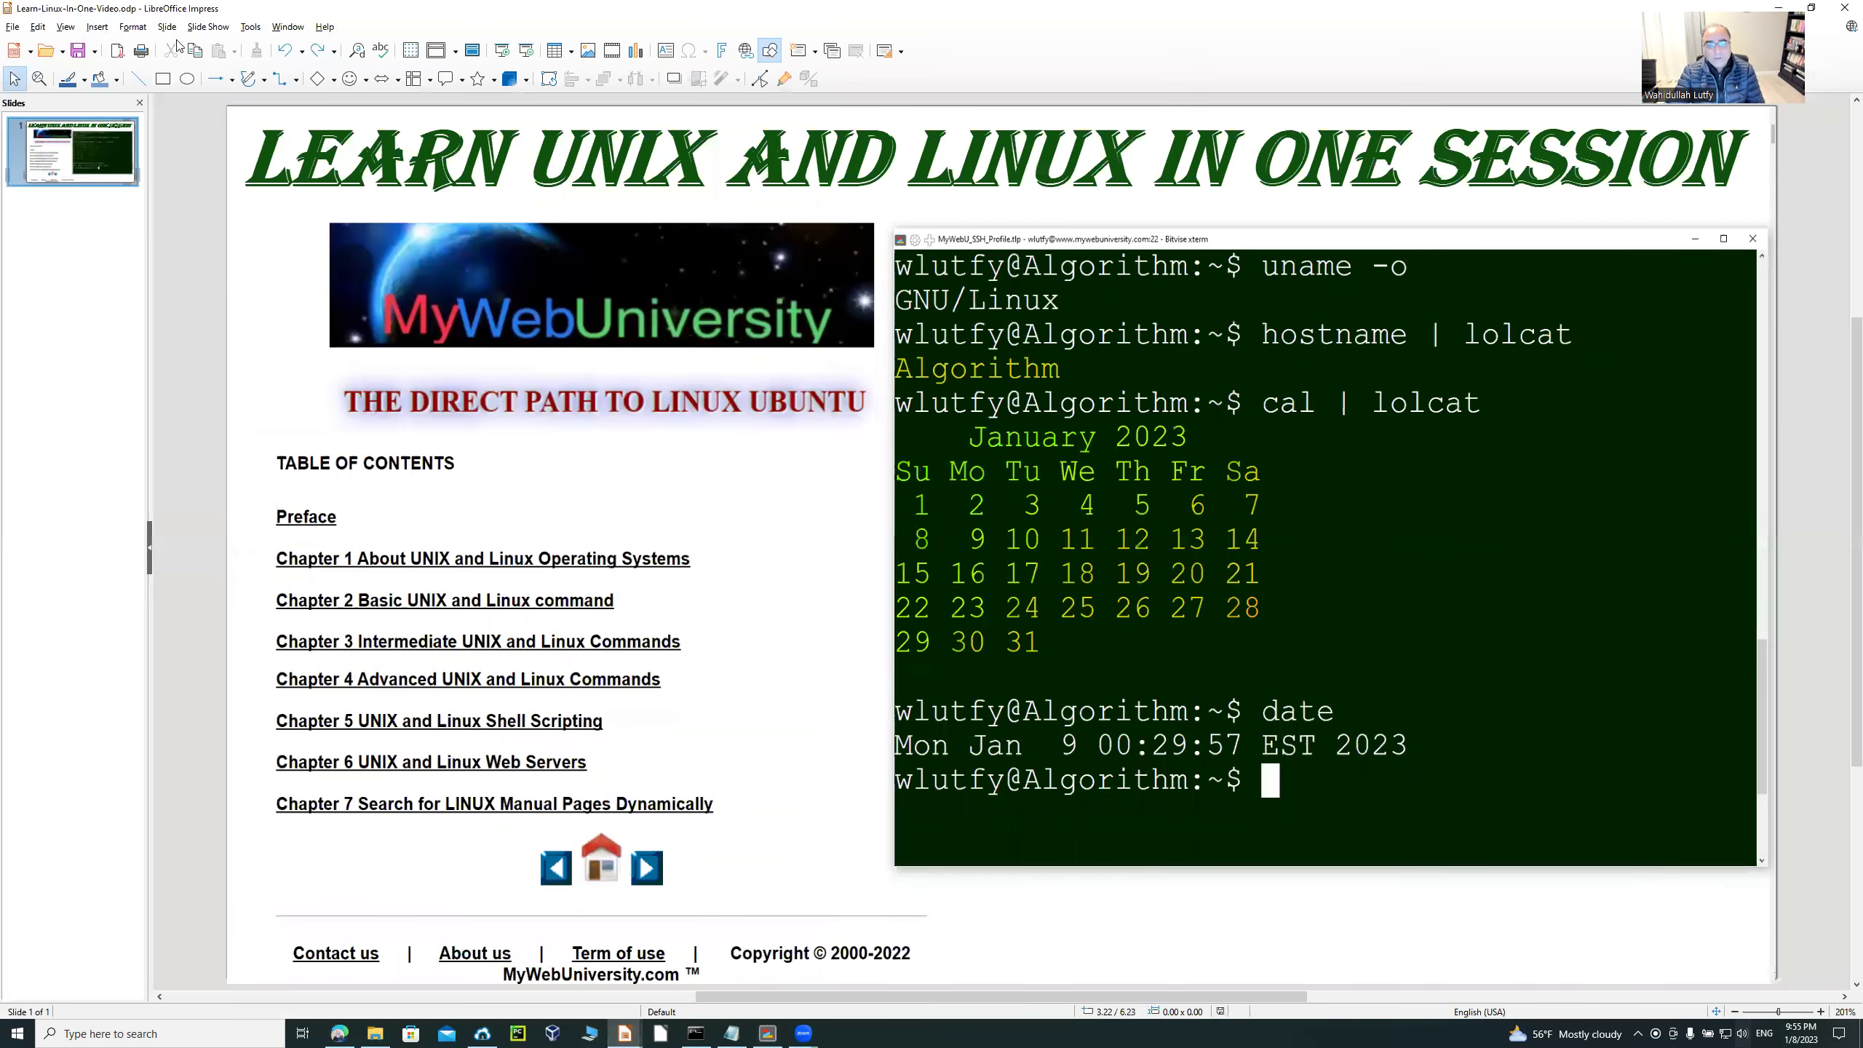
Run the Learn Unix and Linux in One Session slide show from the first slide, then exit and minimize Impress.
{"action": "left_click", "coordinate": [207, 26]}
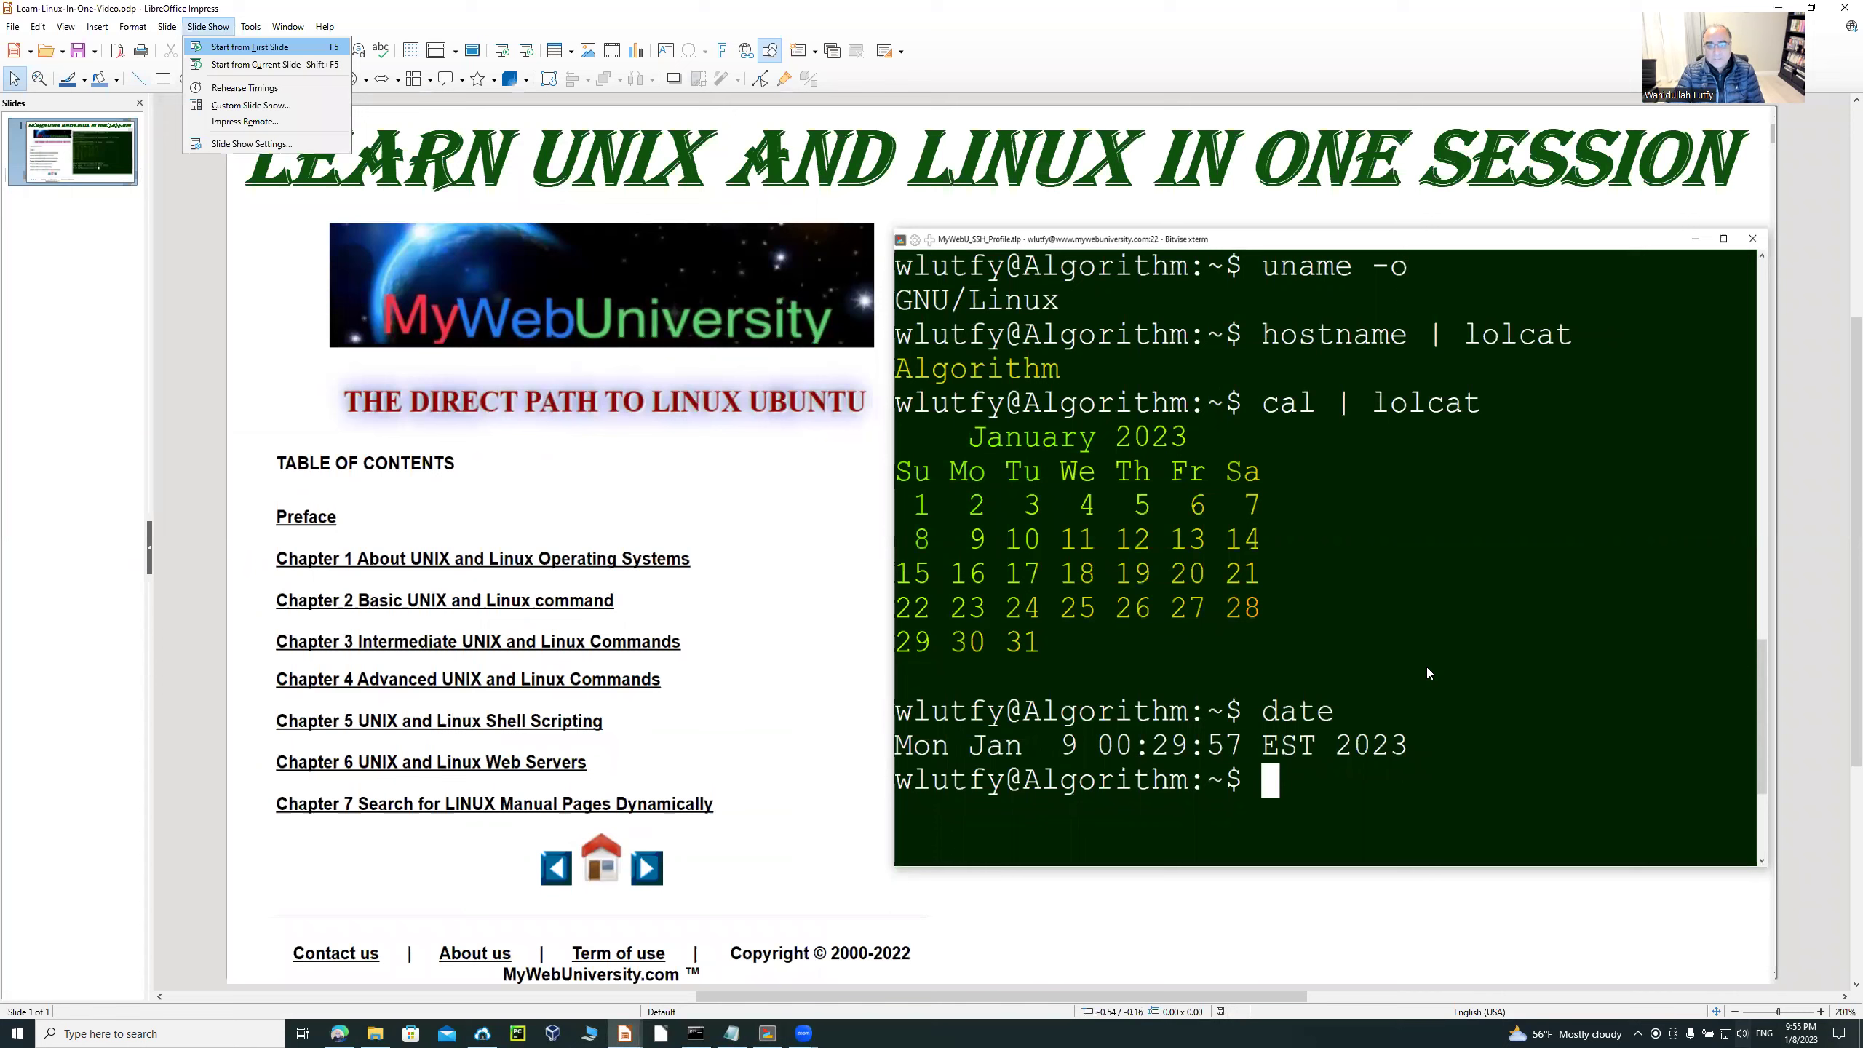
{"action": "key", "text": "Return"}
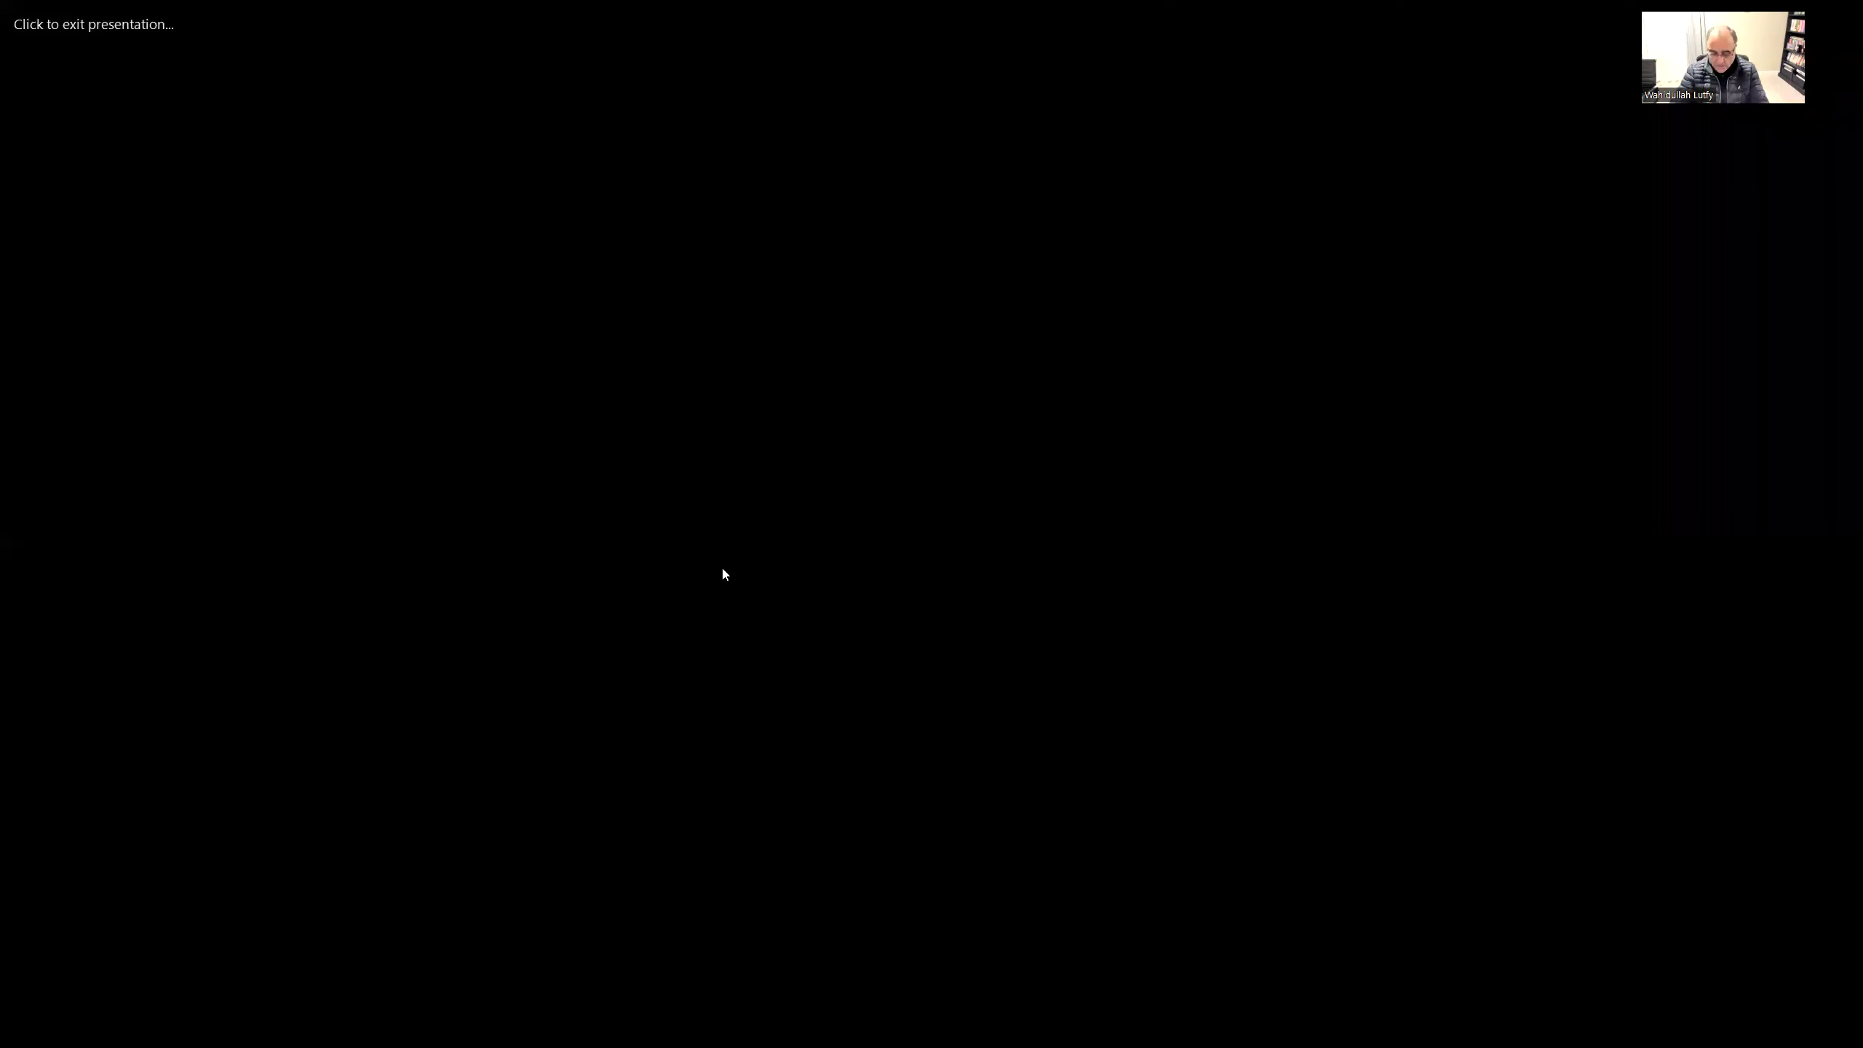
{"action": "left_click", "coordinate": [724, 574]}
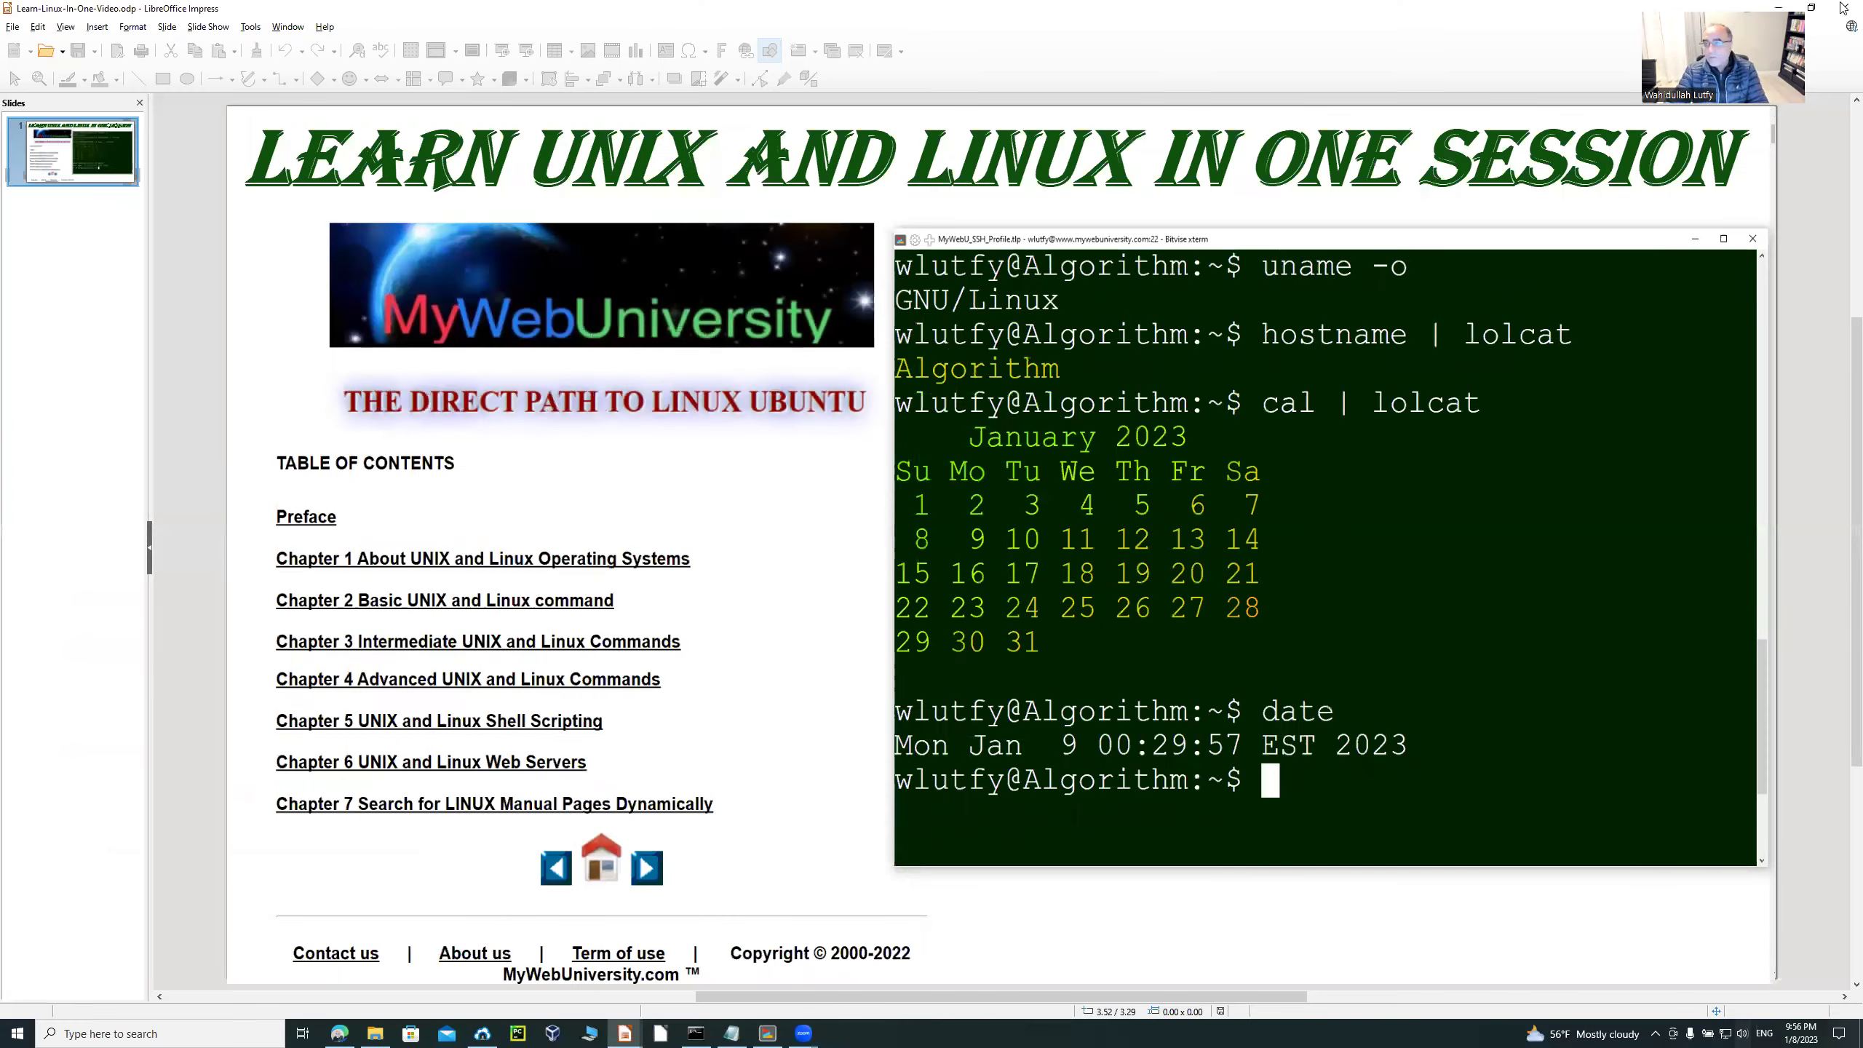
{"action": "left_click", "coordinate": [1777, 7]}
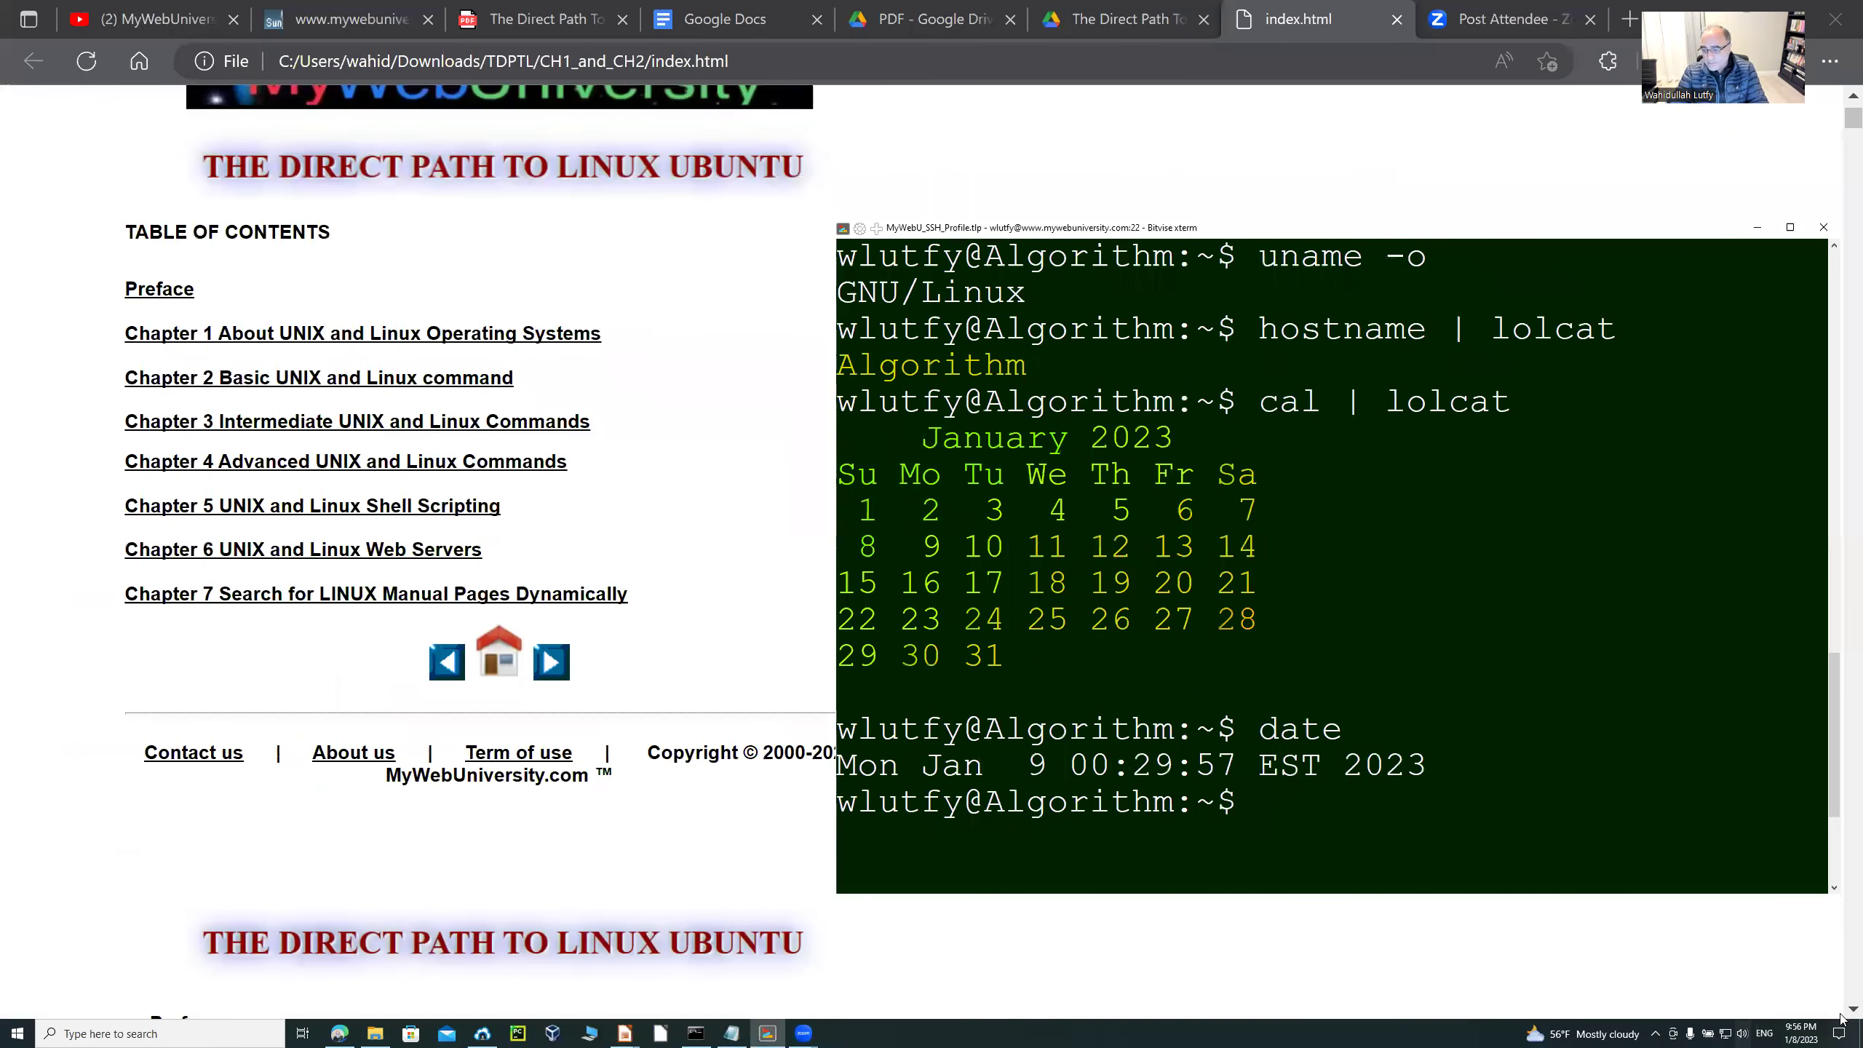
Scroll past the dedication, agreement and 'Why this book?' sections to Chapter 1's homework search terms.
{"action": "scroll", "coordinate": [1840, 1015], "scroll_direction": "down", "scroll_amount": 10}
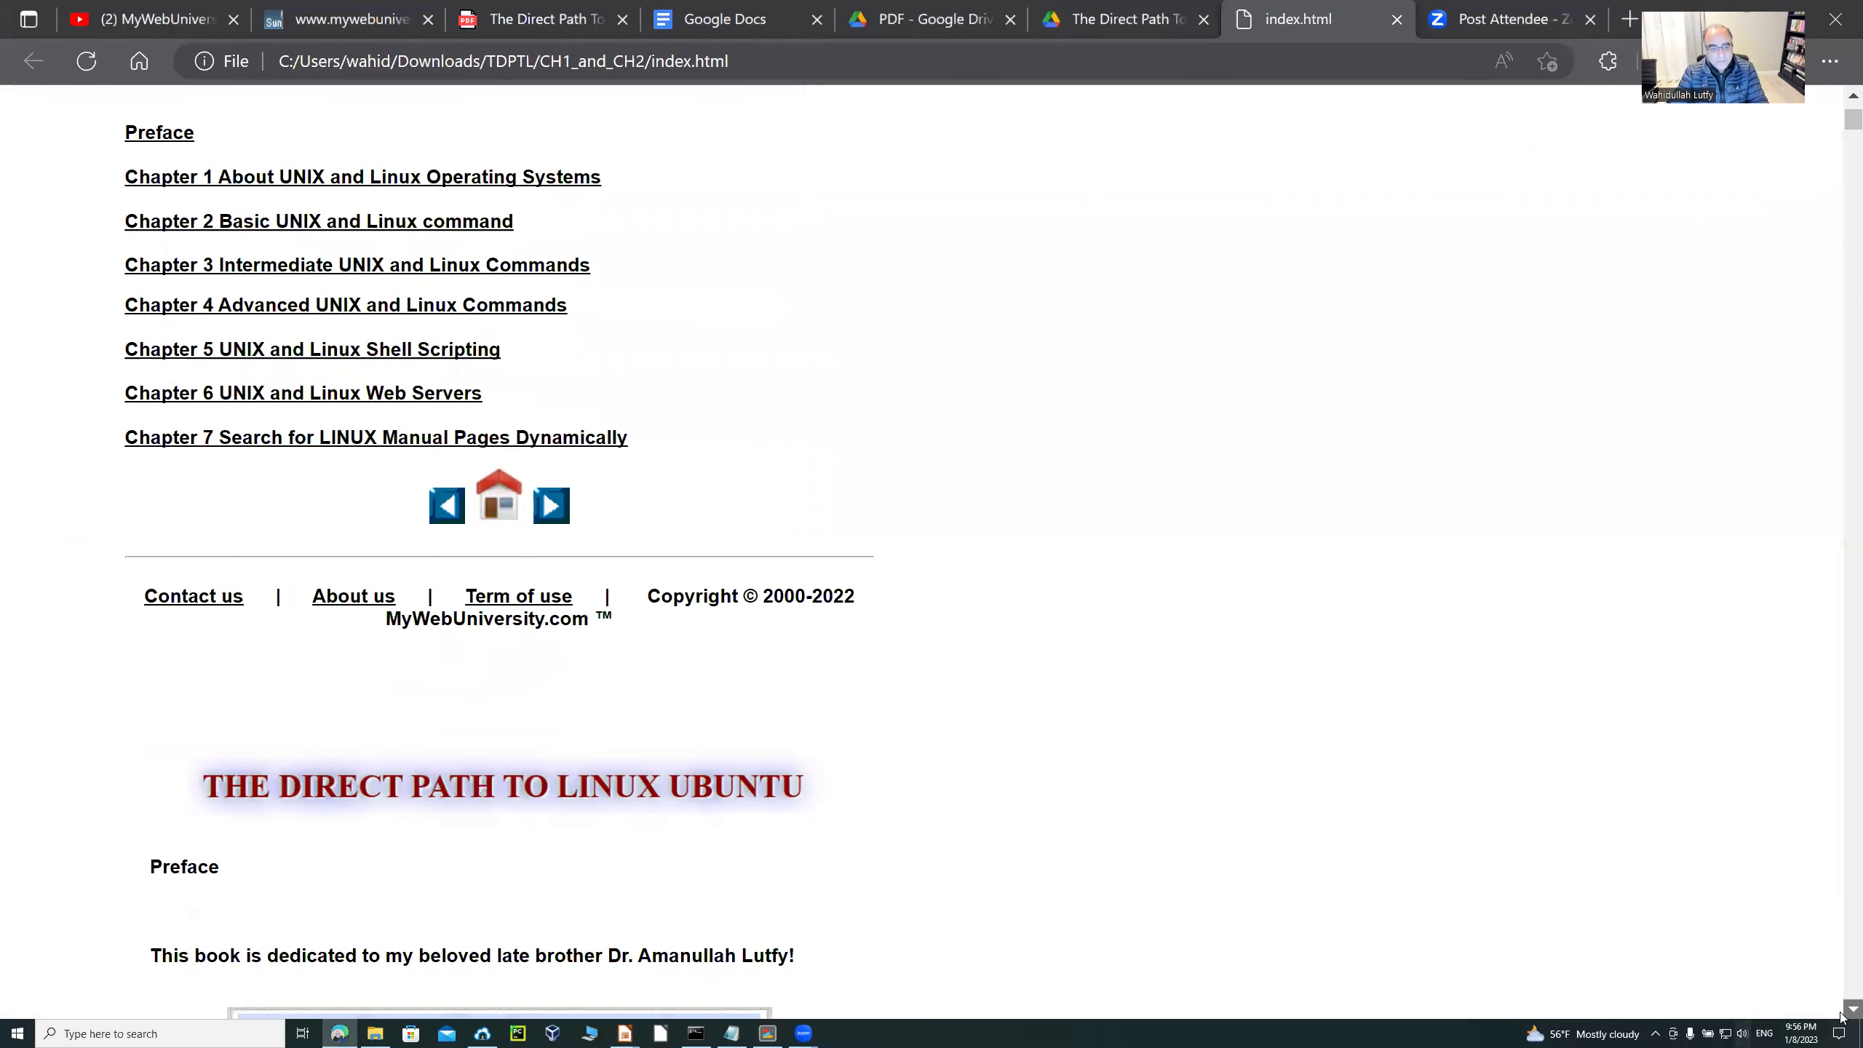
{"action": "scroll", "coordinate": [1839, 1014], "scroll_direction": "down", "scroll_amount": 2}
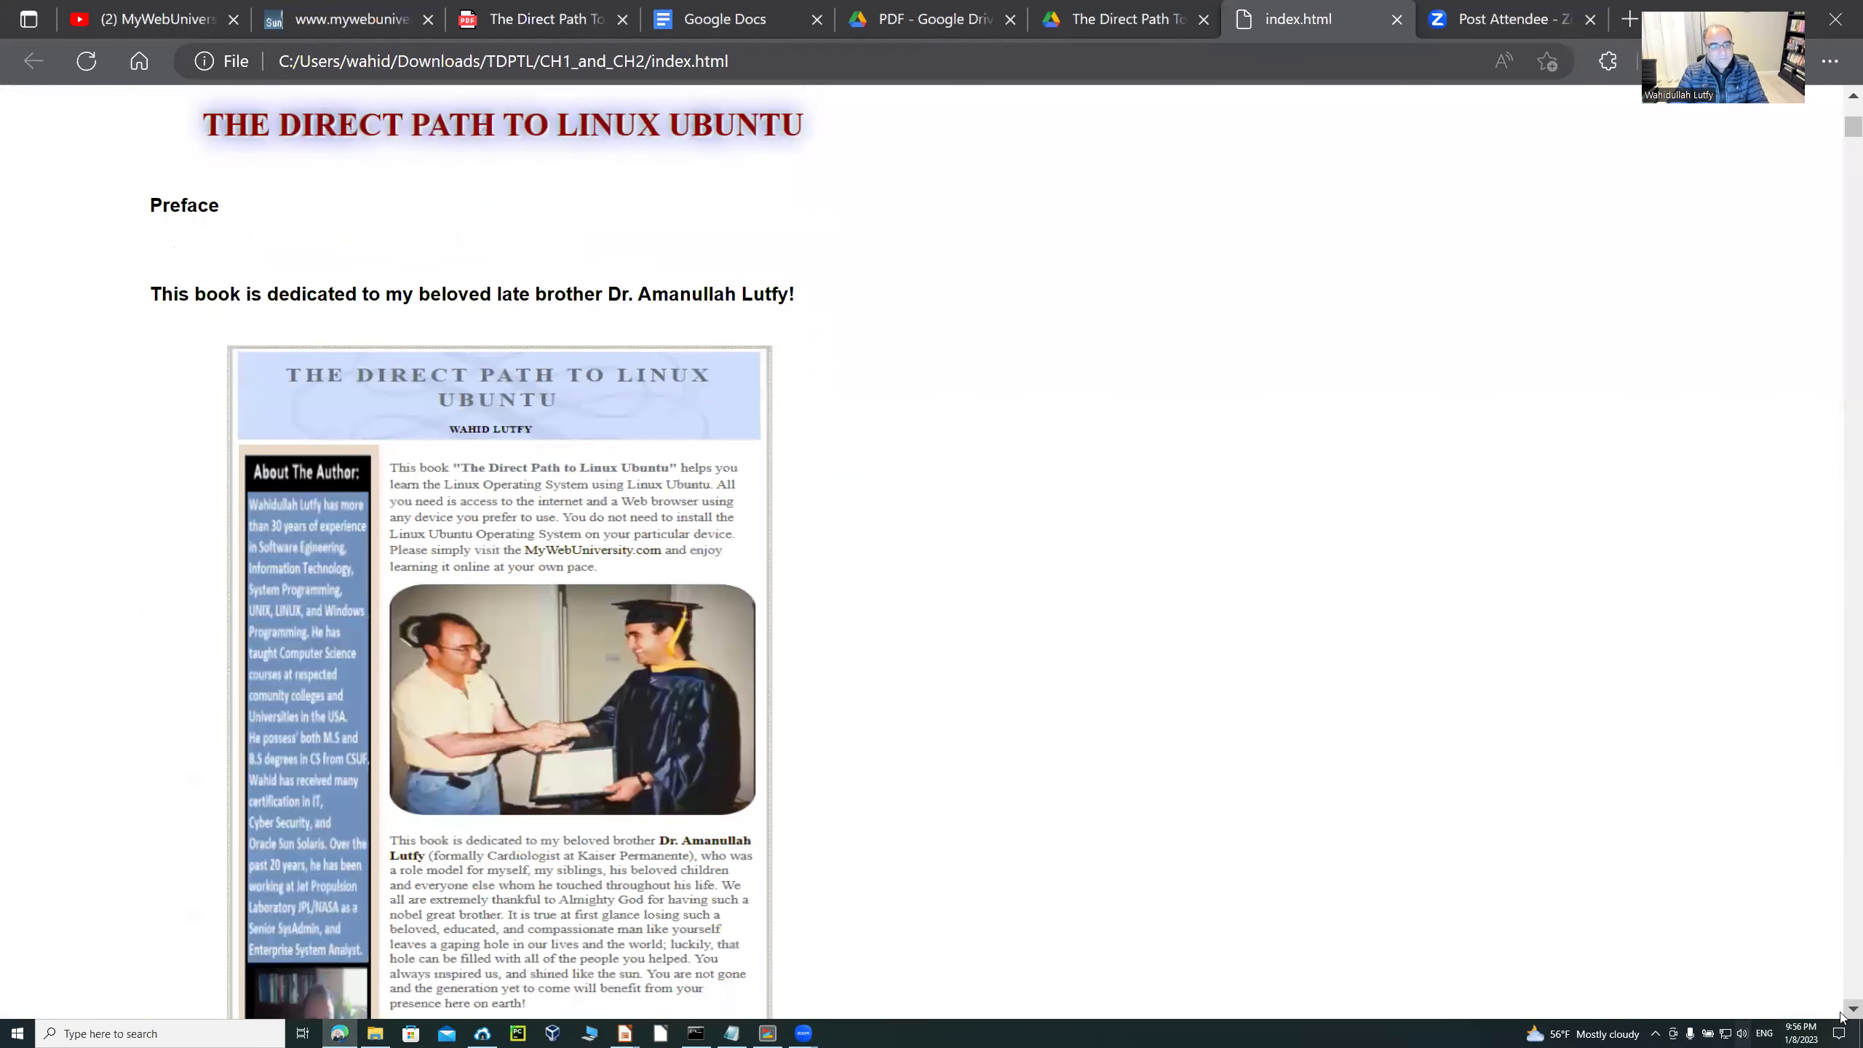
{"action": "scroll", "coordinate": [1839, 1015], "scroll_direction": "down", "scroll_amount": 2}
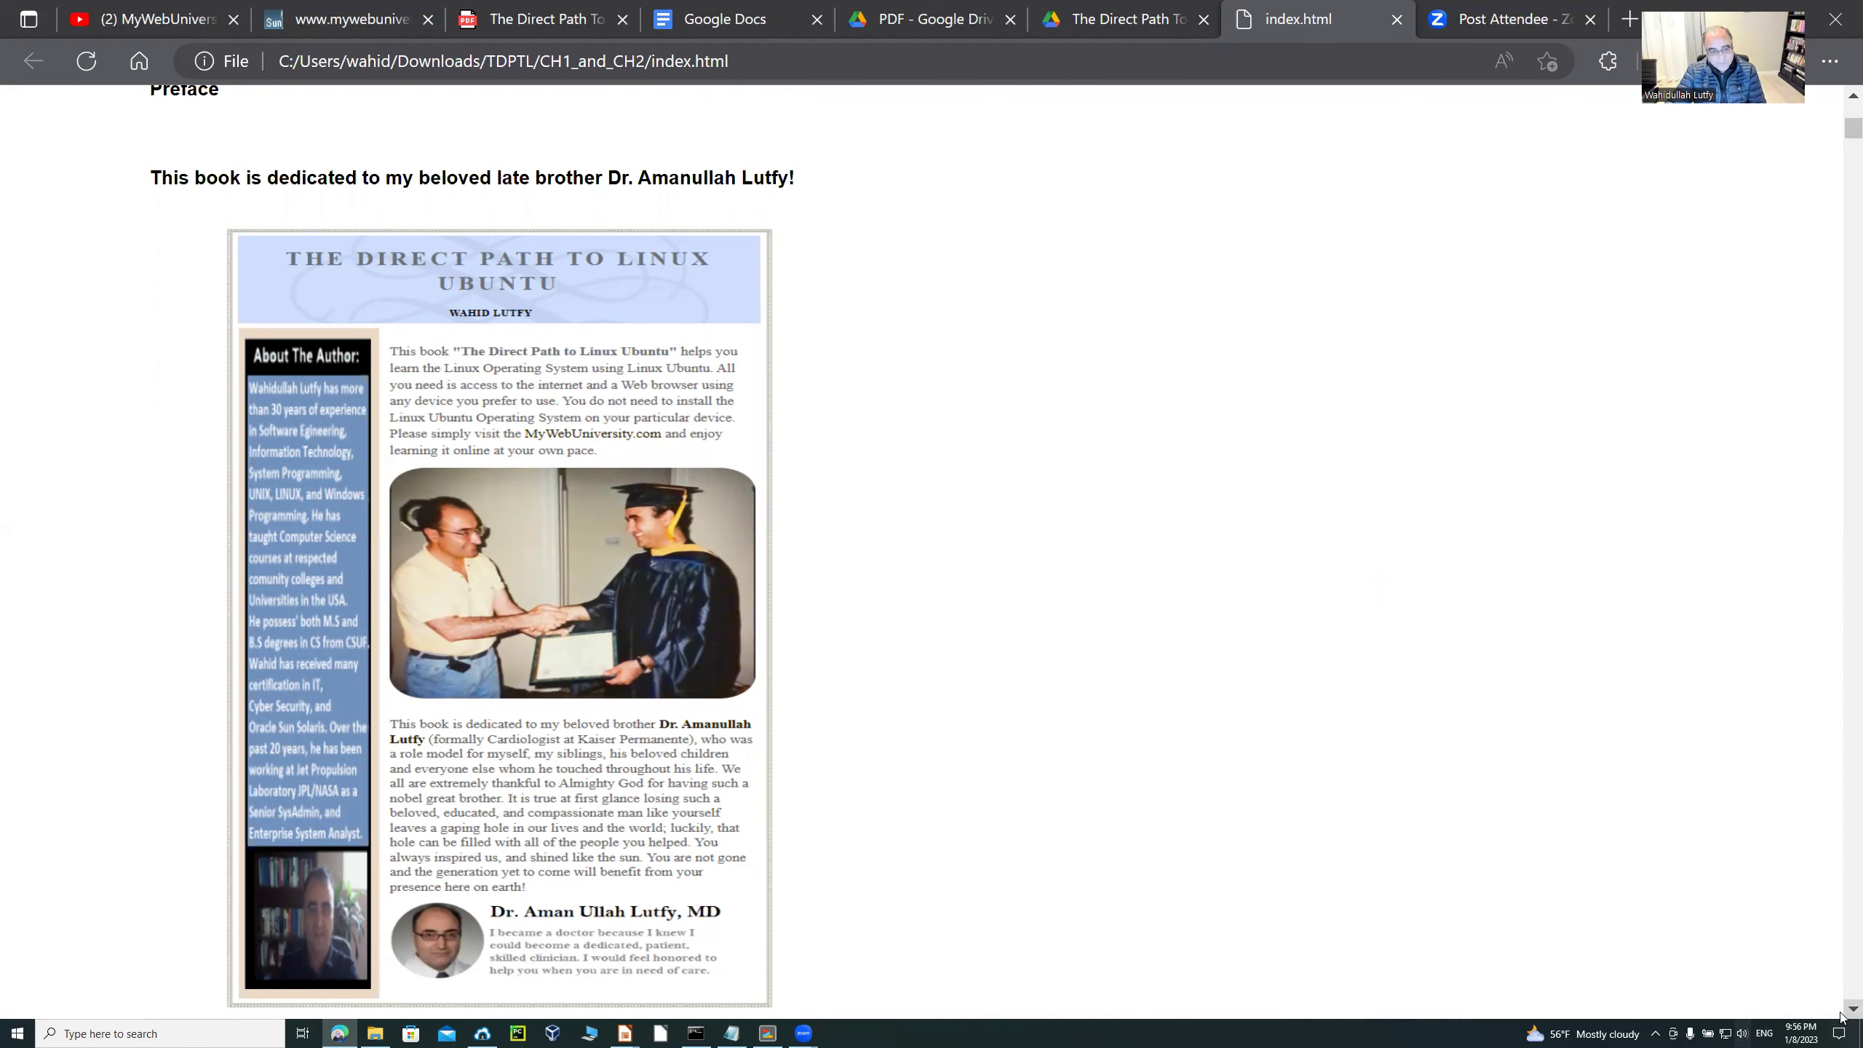
{"action": "scroll", "coordinate": [1842, 1016], "scroll_direction": "down", "scroll_amount": 2}
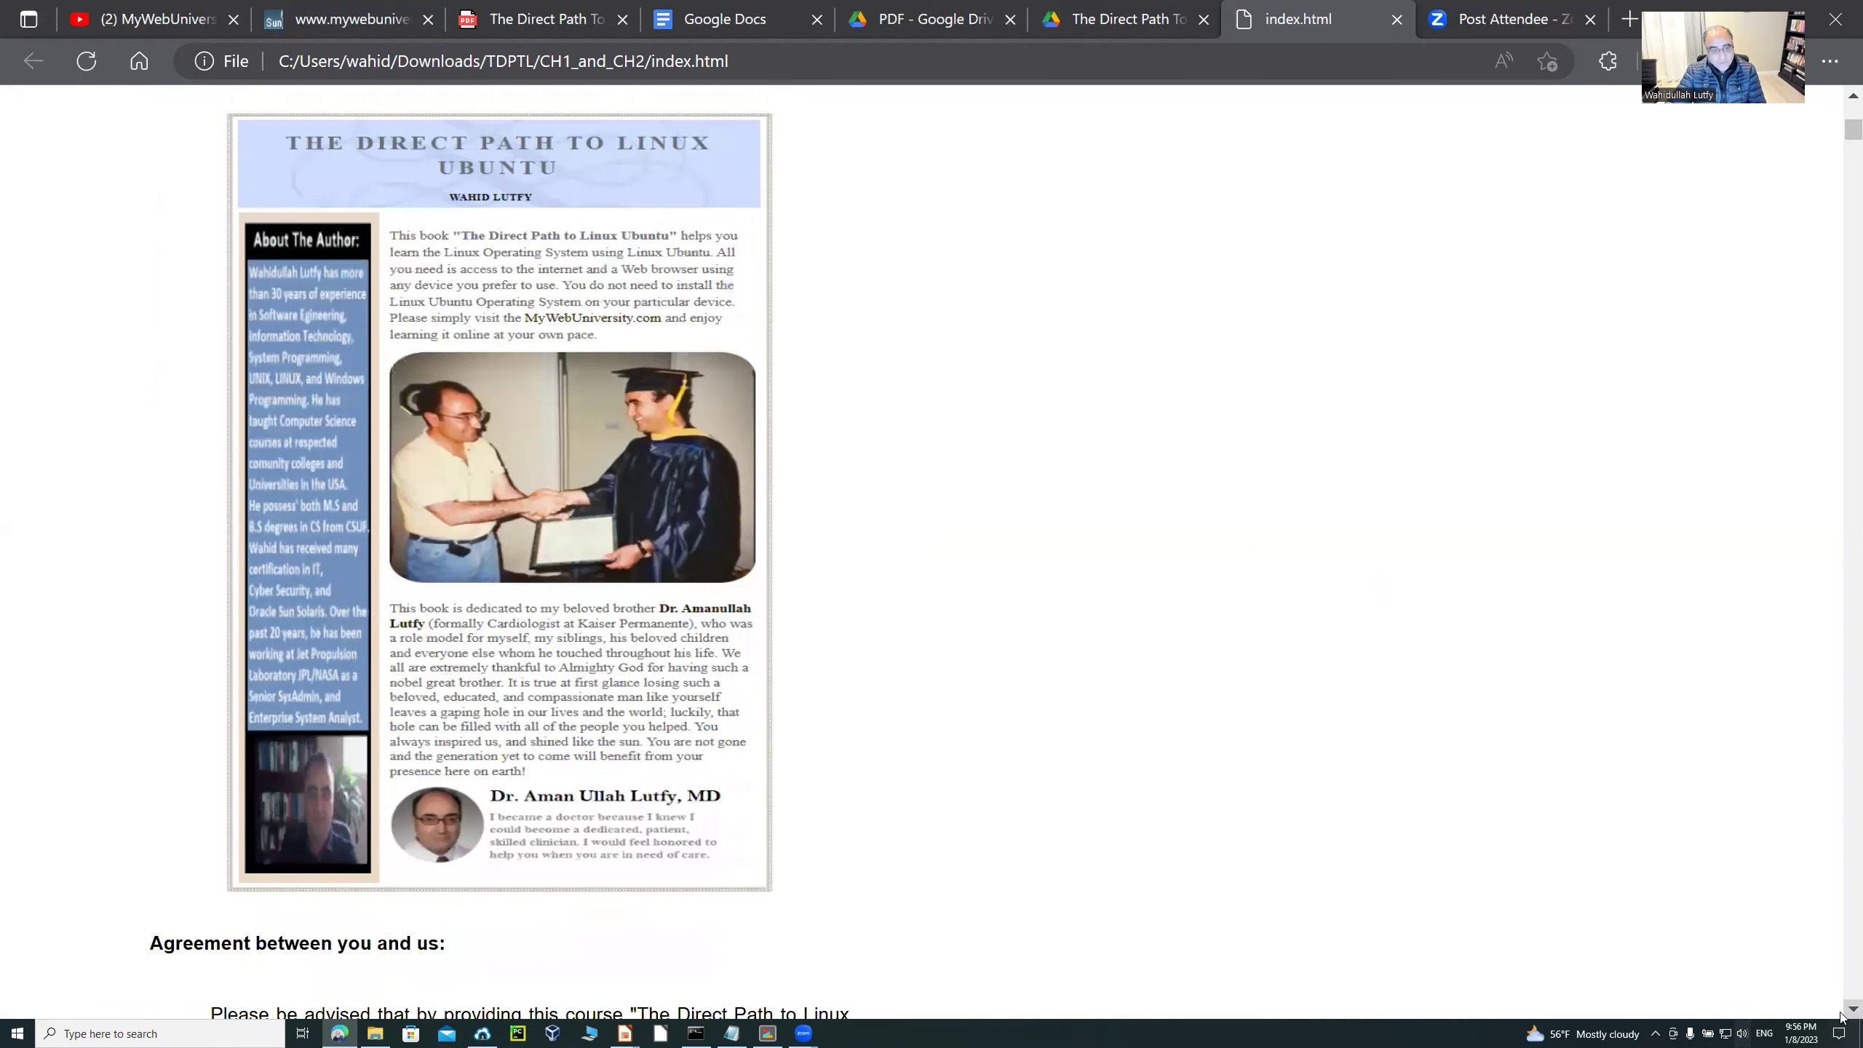
{"action": "scroll", "coordinate": [1841, 1016], "scroll_direction": "down", "scroll_amount": 2}
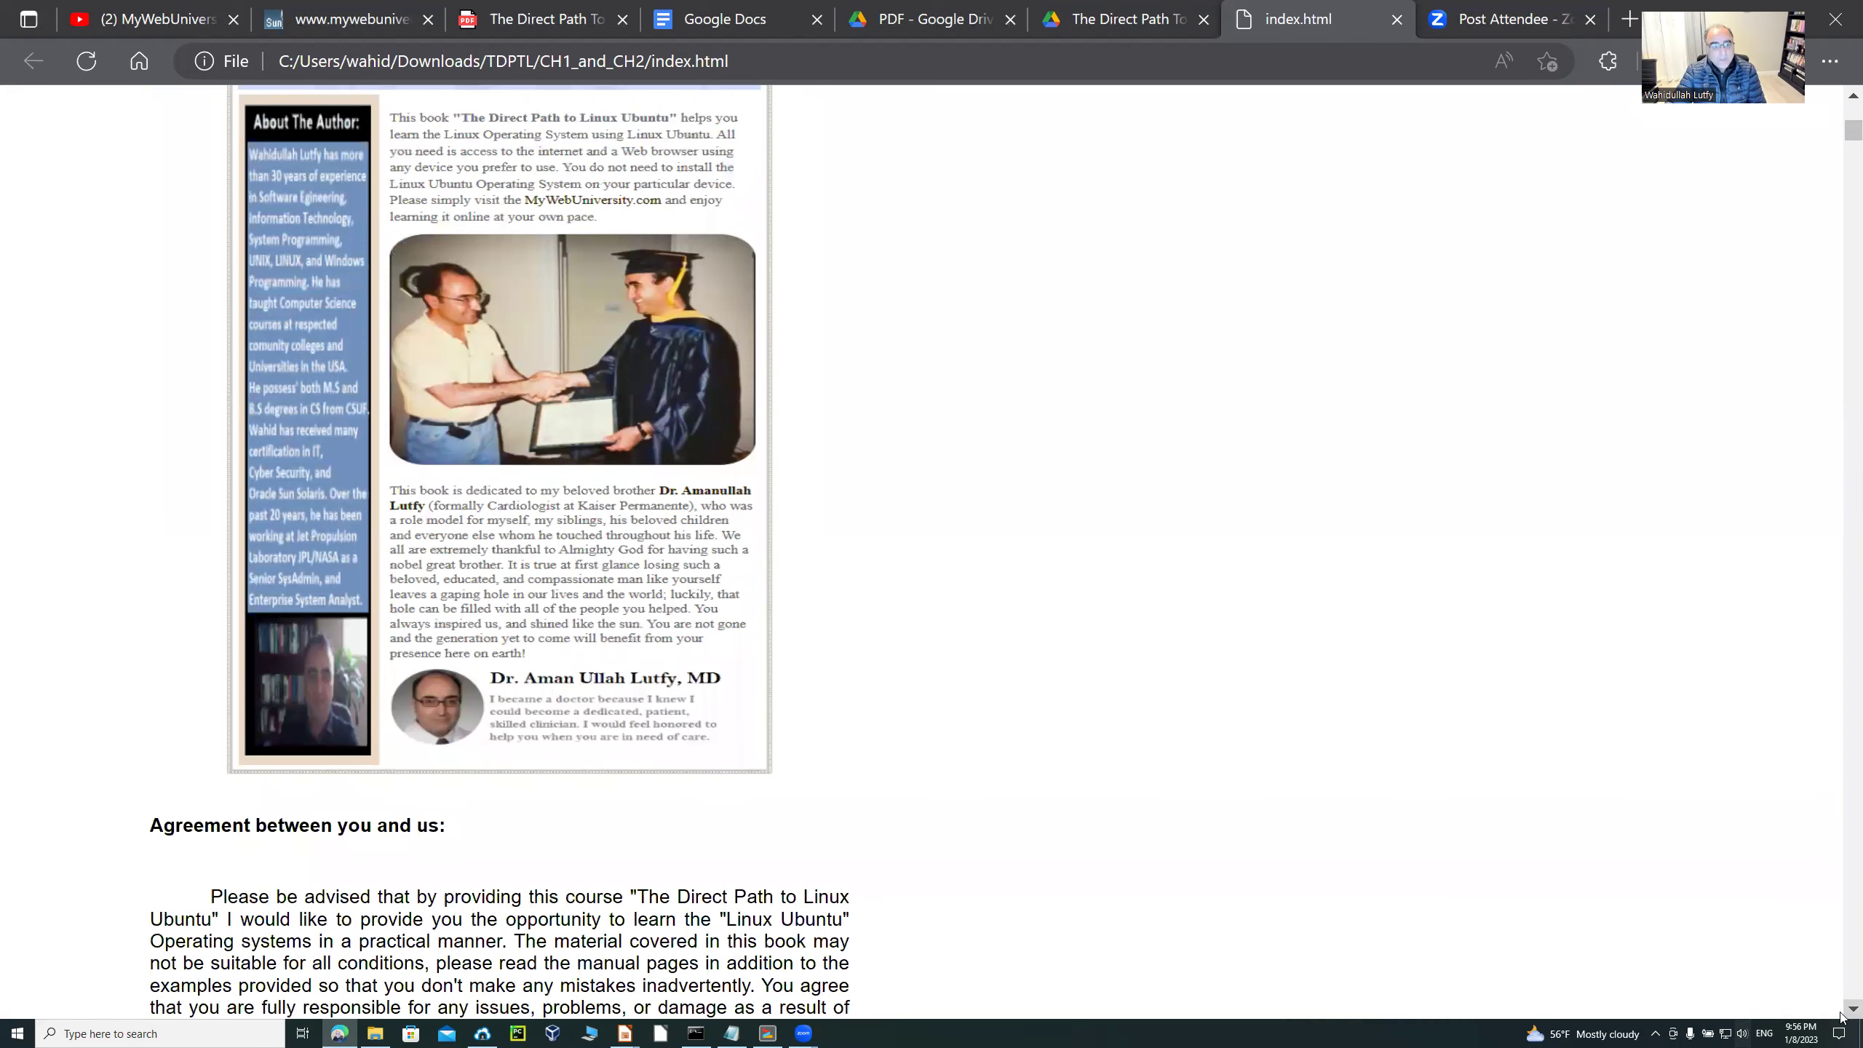
{"action": "scroll", "coordinate": [1842, 1017], "scroll_direction": "down", "scroll_amount": 2}
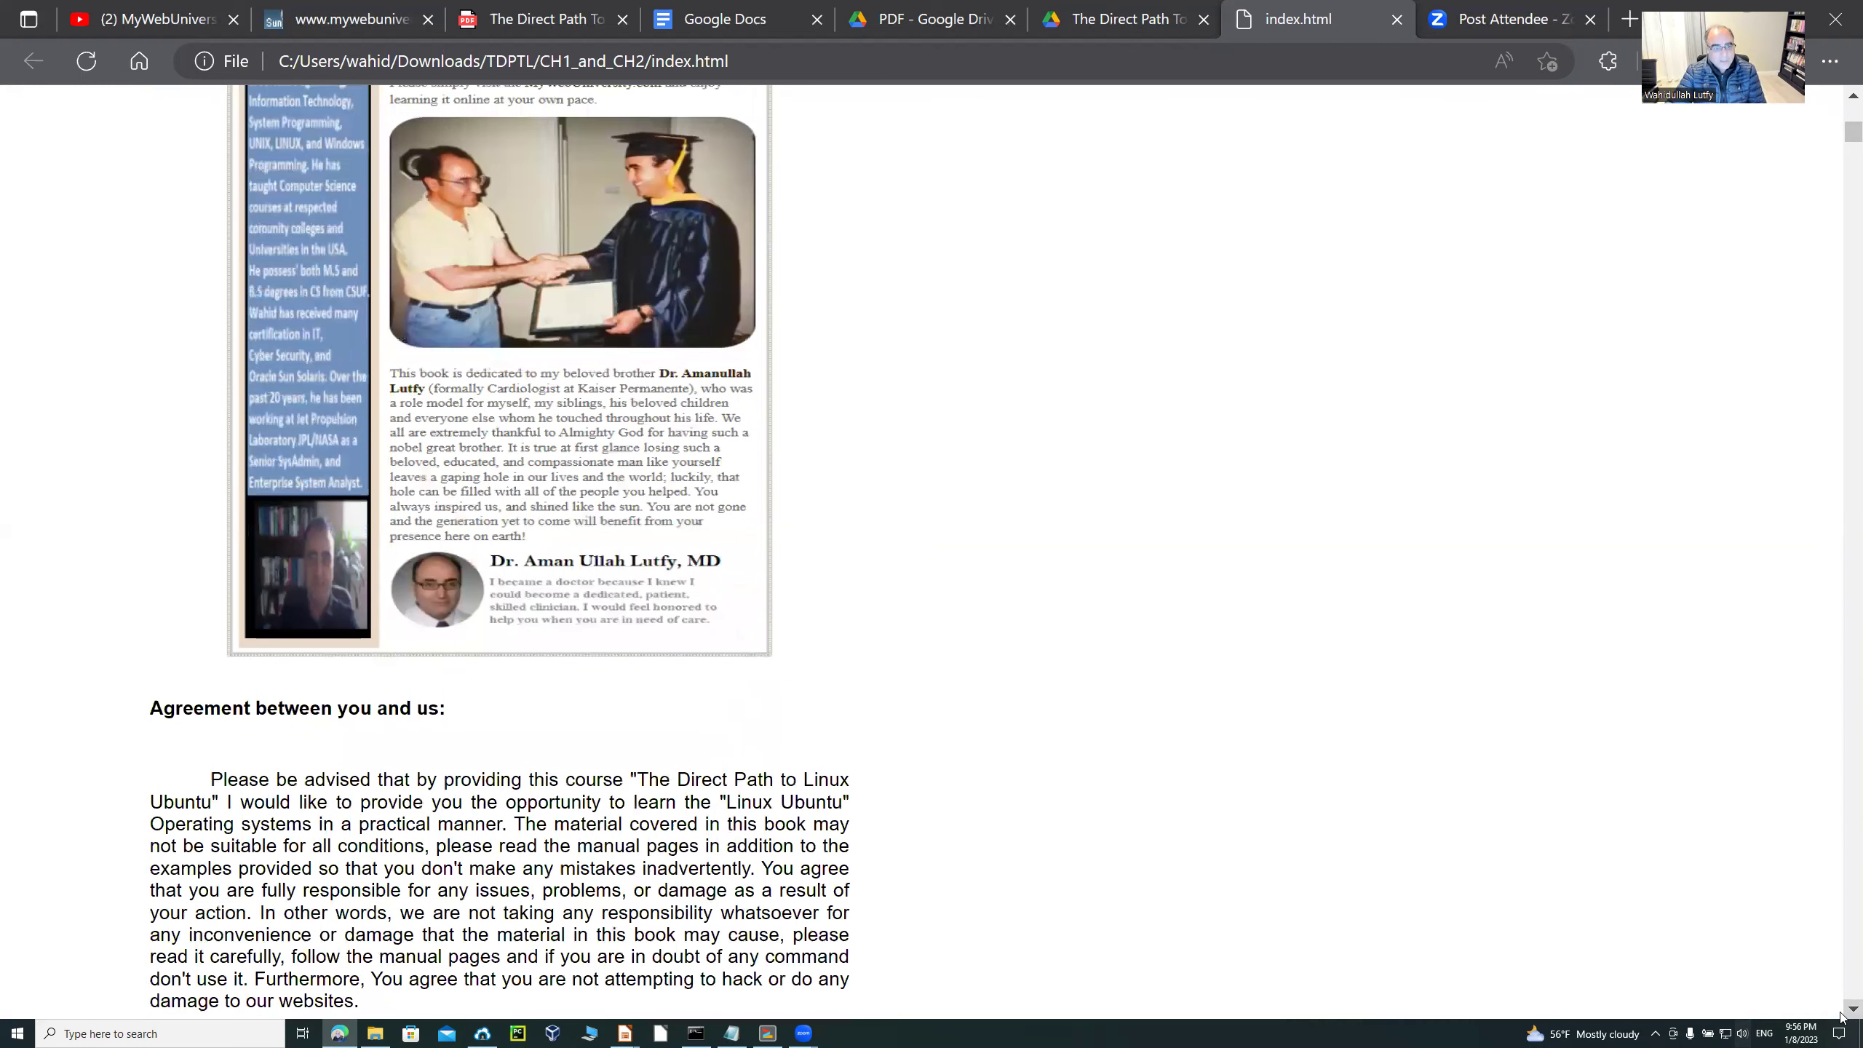
{"action": "scroll", "coordinate": [1841, 1016], "scroll_direction": "down", "scroll_amount": 6}
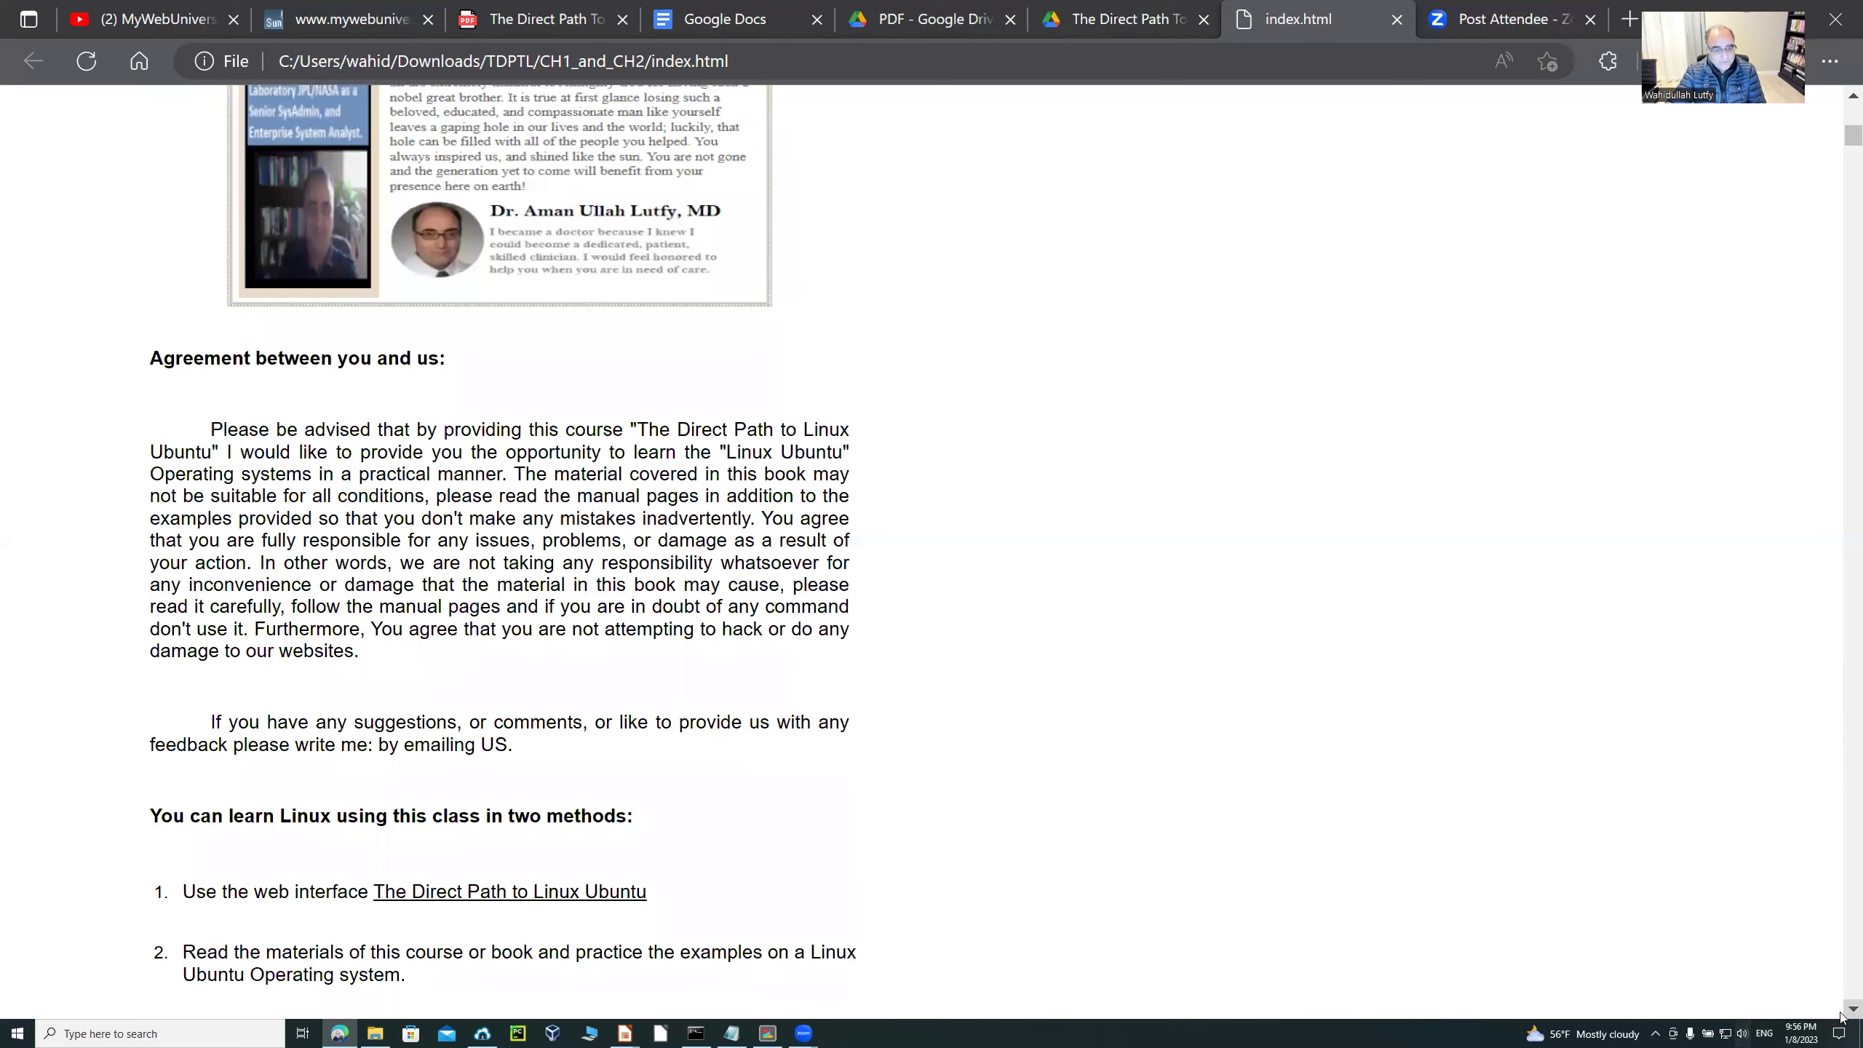
{"action": "scroll", "coordinate": [1842, 1016], "scroll_direction": "down", "scroll_amount": 7}
{"action": "scroll", "coordinate": [1840, 1016], "scroll_direction": "down", "scroll_amount": 5}
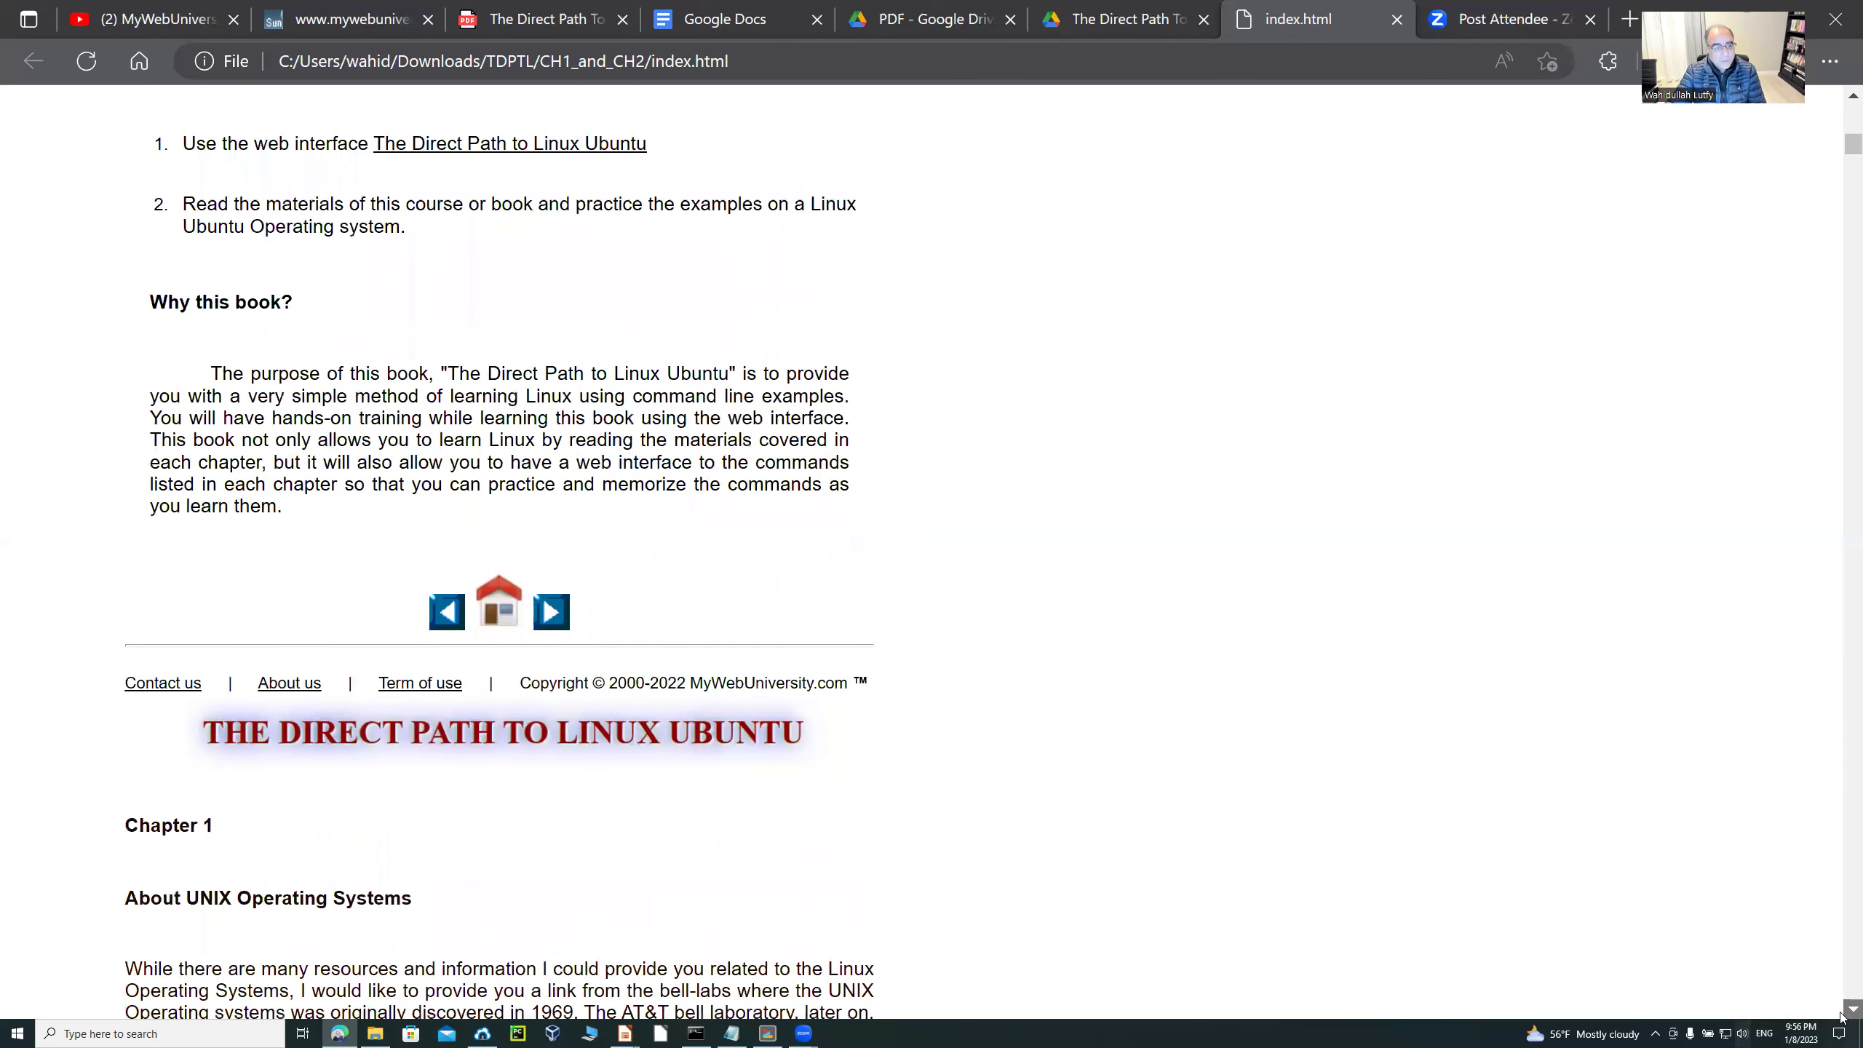
{"action": "scroll", "coordinate": [1840, 1016], "scroll_direction": "down", "scroll_amount": 10}
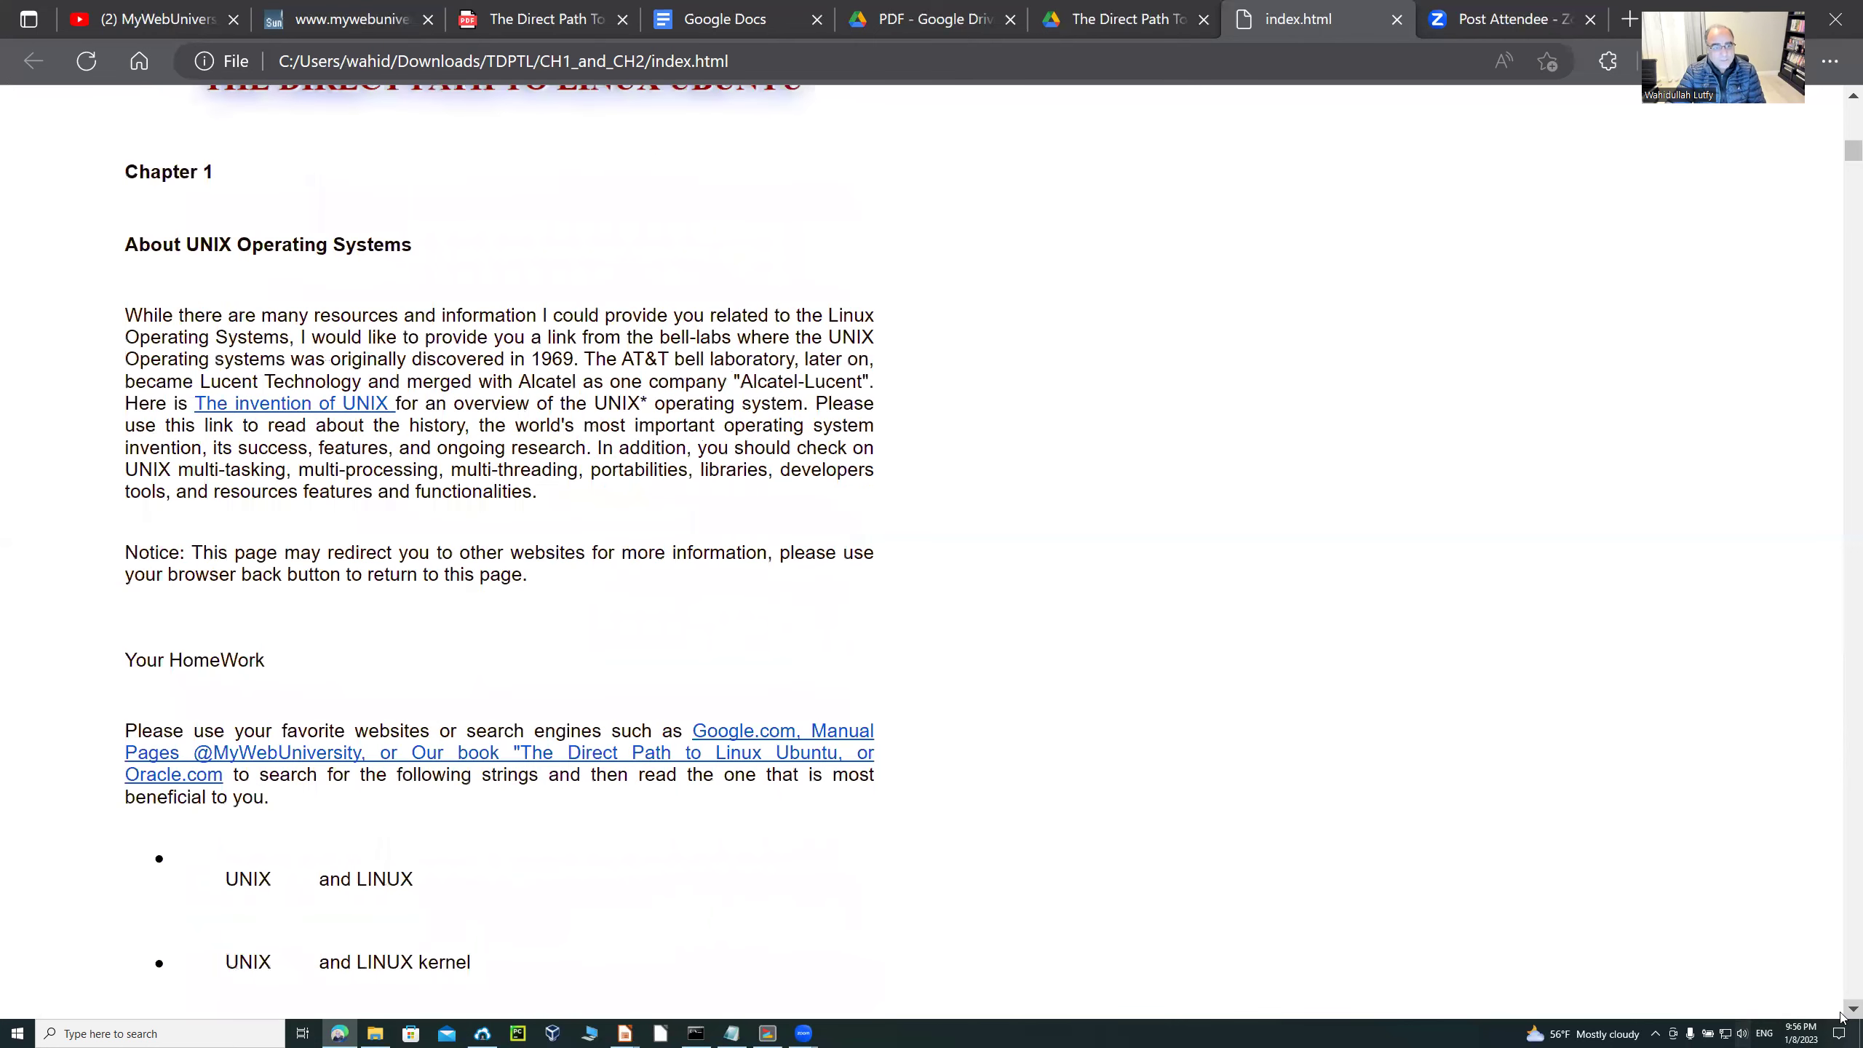
{"action": "scroll", "coordinate": [1840, 1016], "scroll_direction": "down", "scroll_amount": 2}
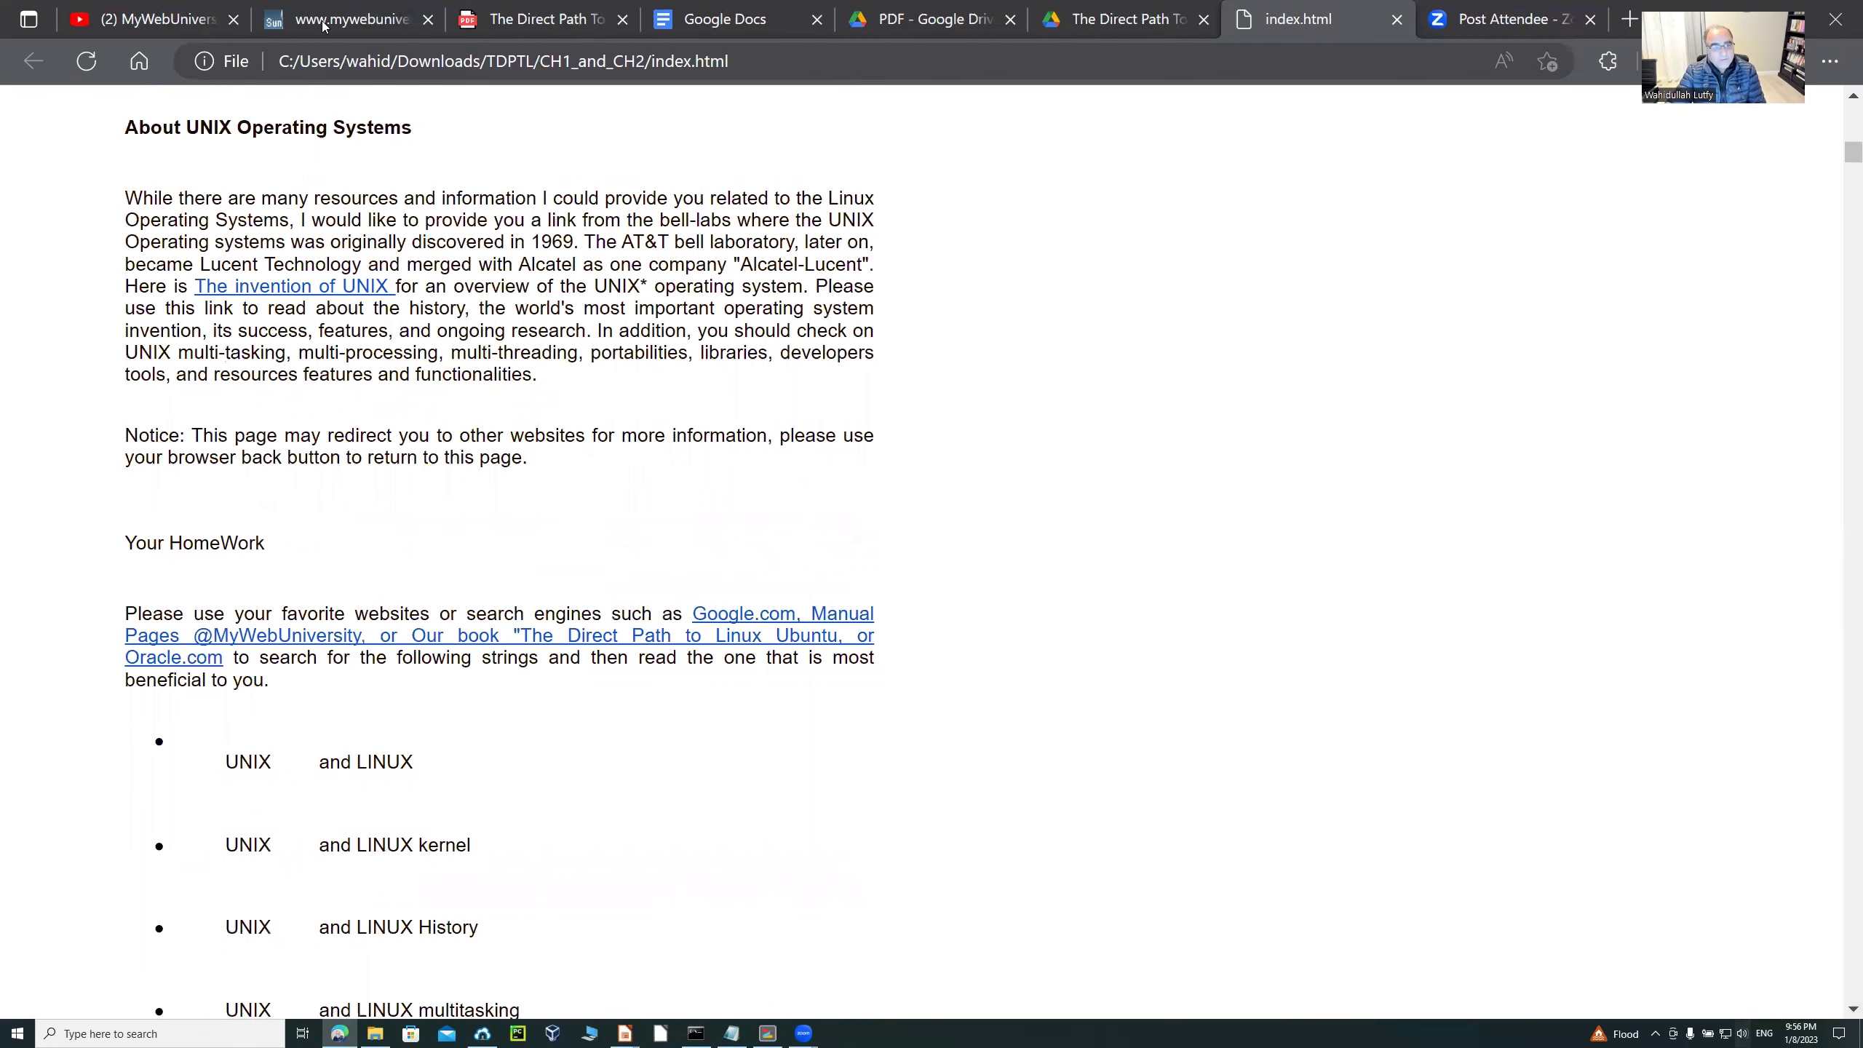
On the mywebuniversity.com tab, open Chapter 1 About UNIX and Linux Operating Systems and scroll down.
{"action": "key", "text": "ctrl+2"}
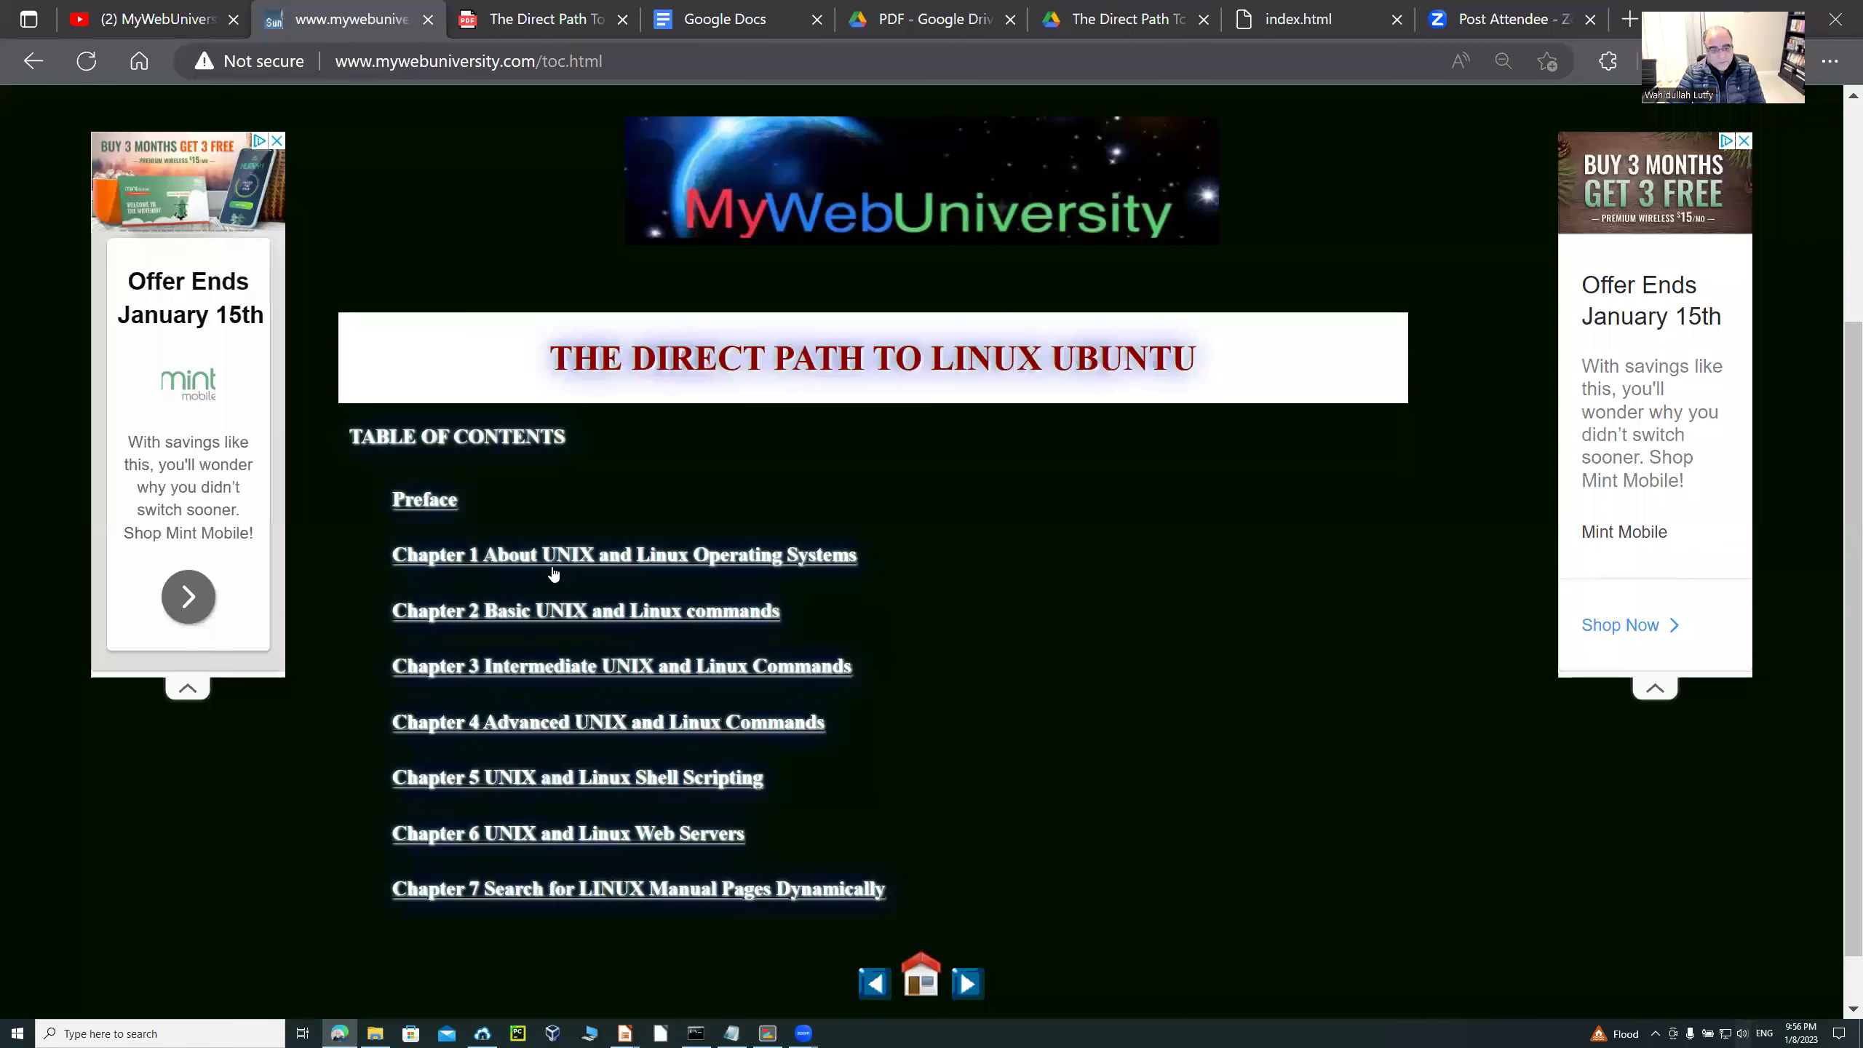
{"action": "left_click", "coordinate": [1133, 548]}
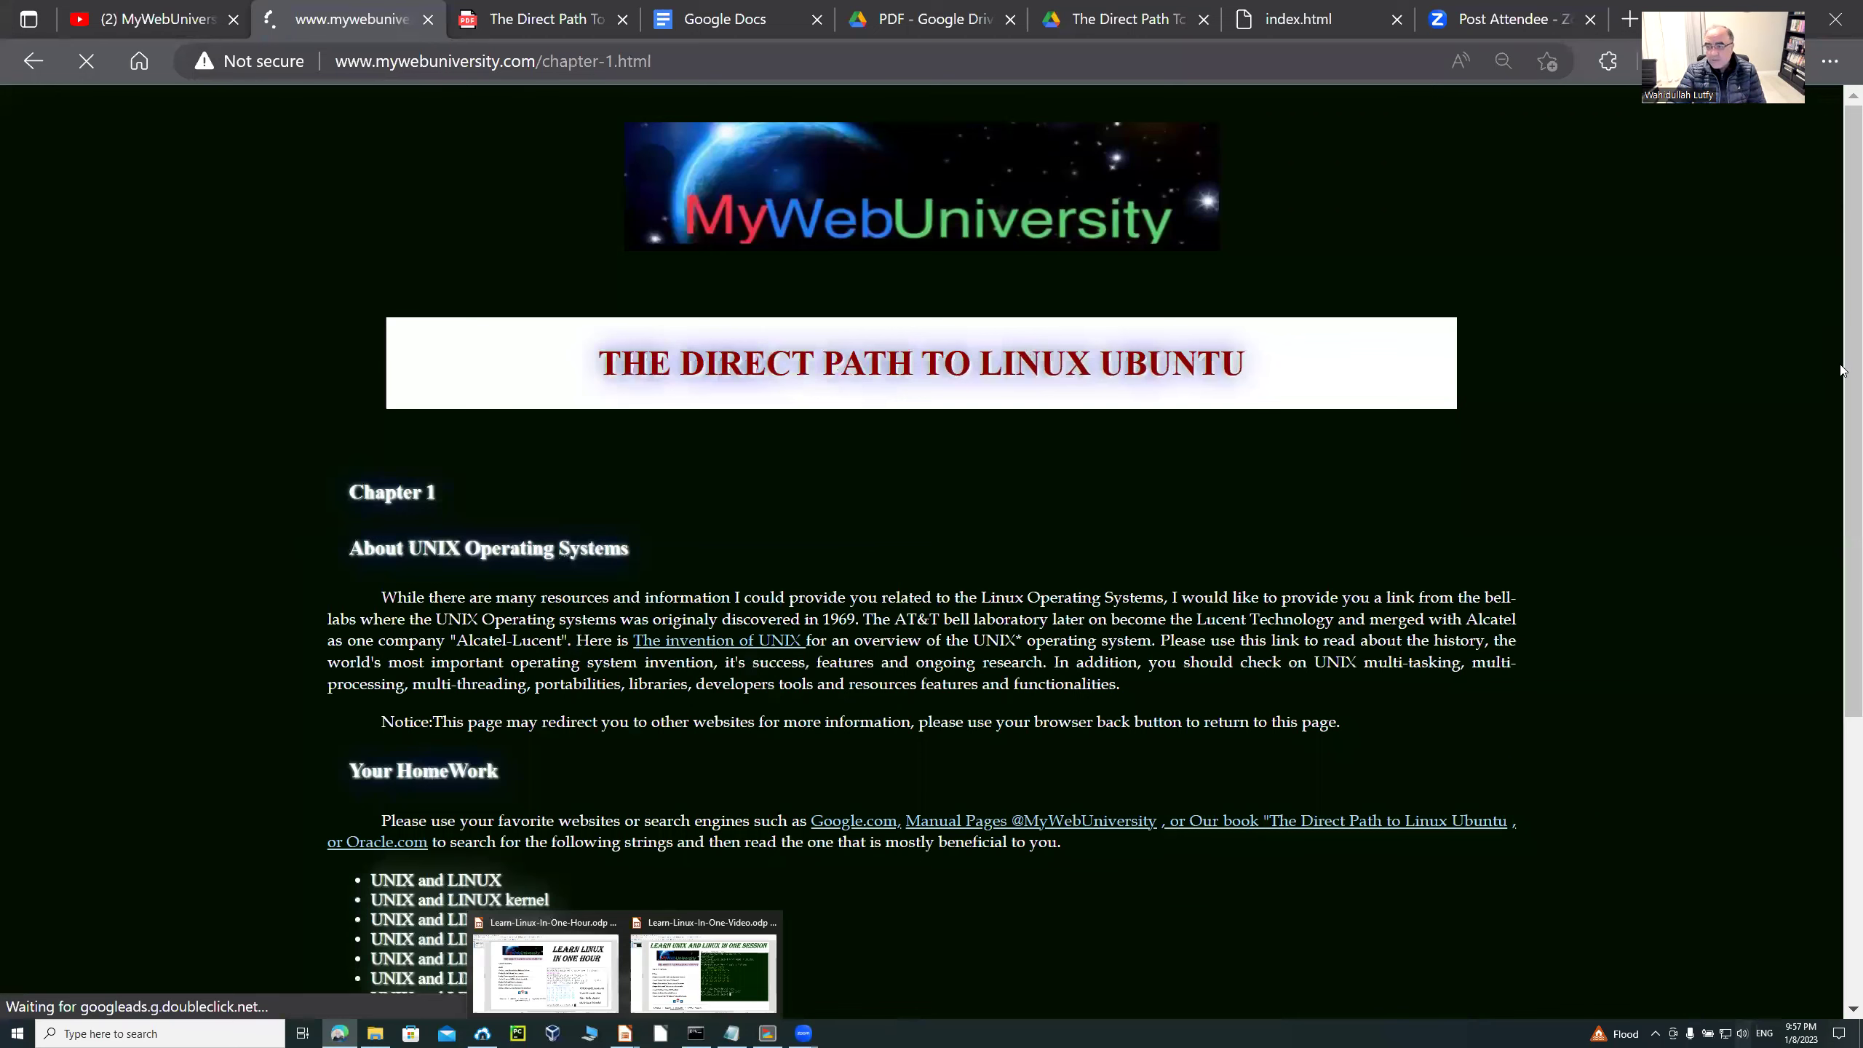
{"action": "scroll", "coordinate": [1779, 515], "scroll_direction": "down", "scroll_amount": 3}
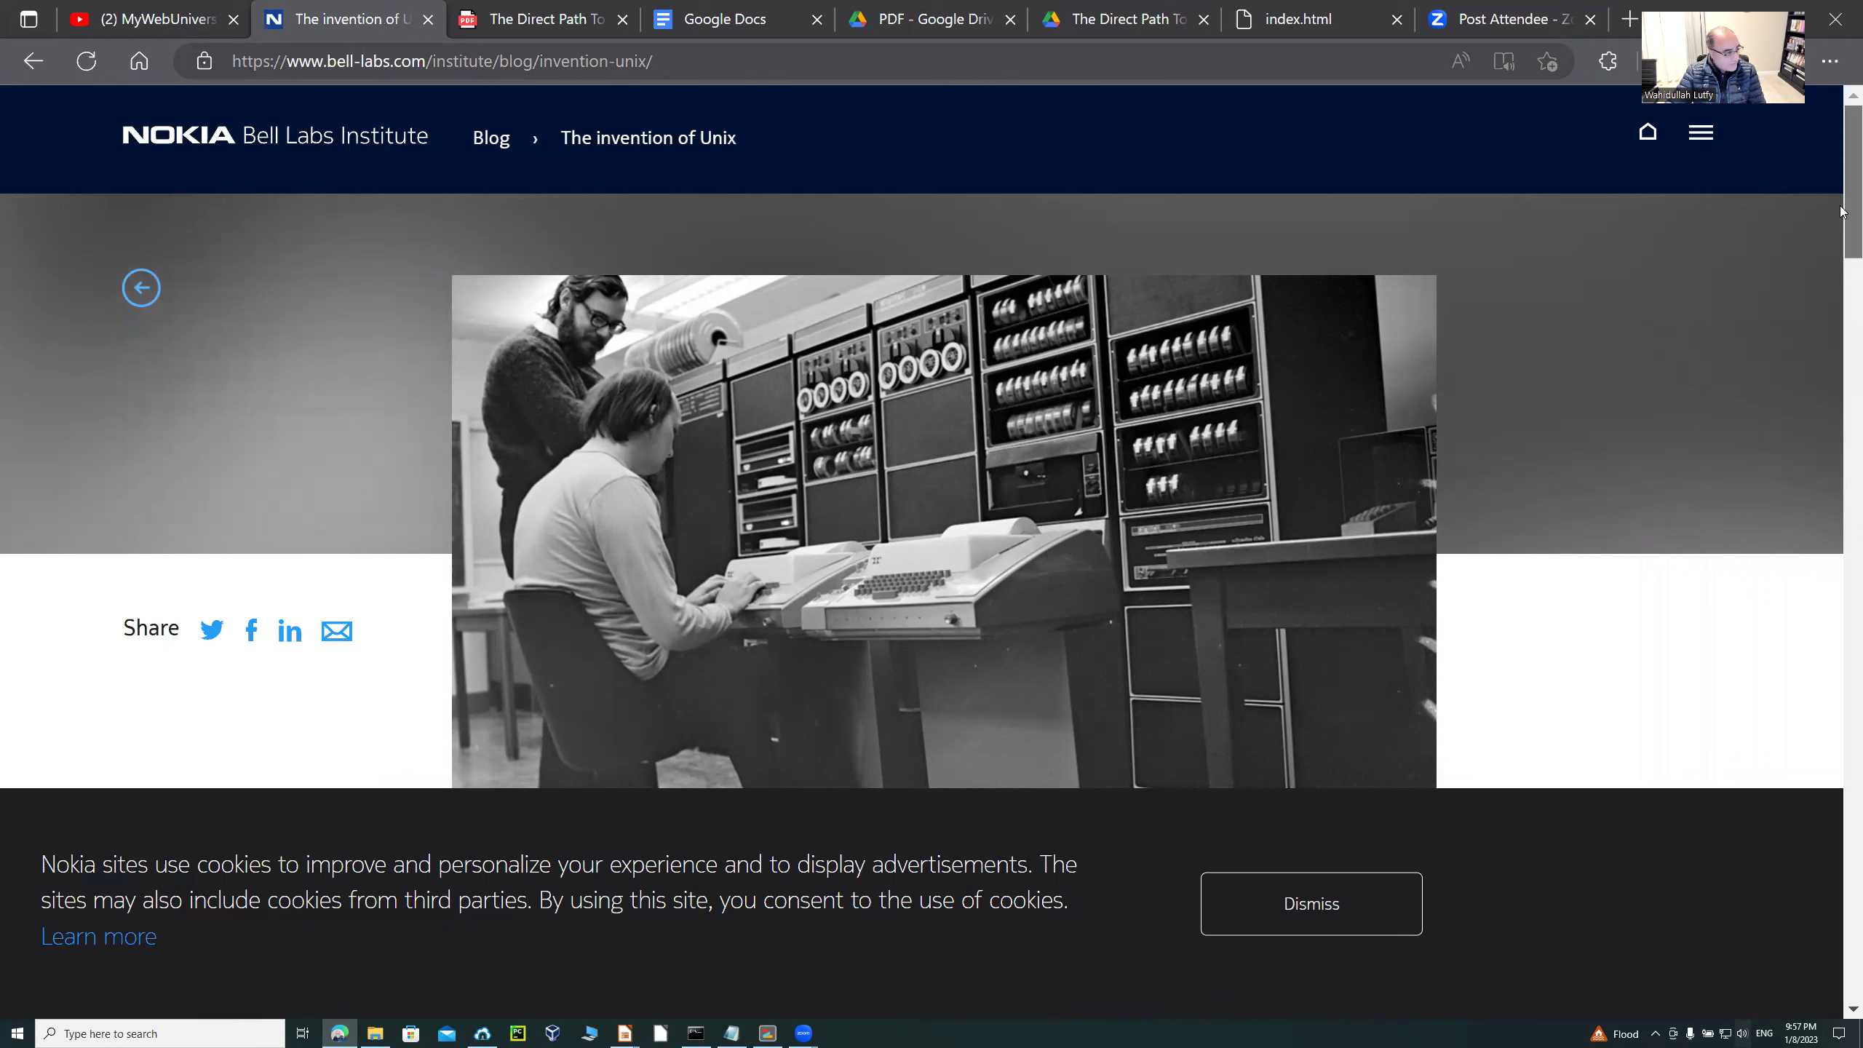
Scroll through the Bell Labs 'The invention of Unix' article, then go back to chapter-1.html.
{"action": "scroll", "coordinate": [1840, 228], "scroll_direction": "down", "scroll_amount": 1}
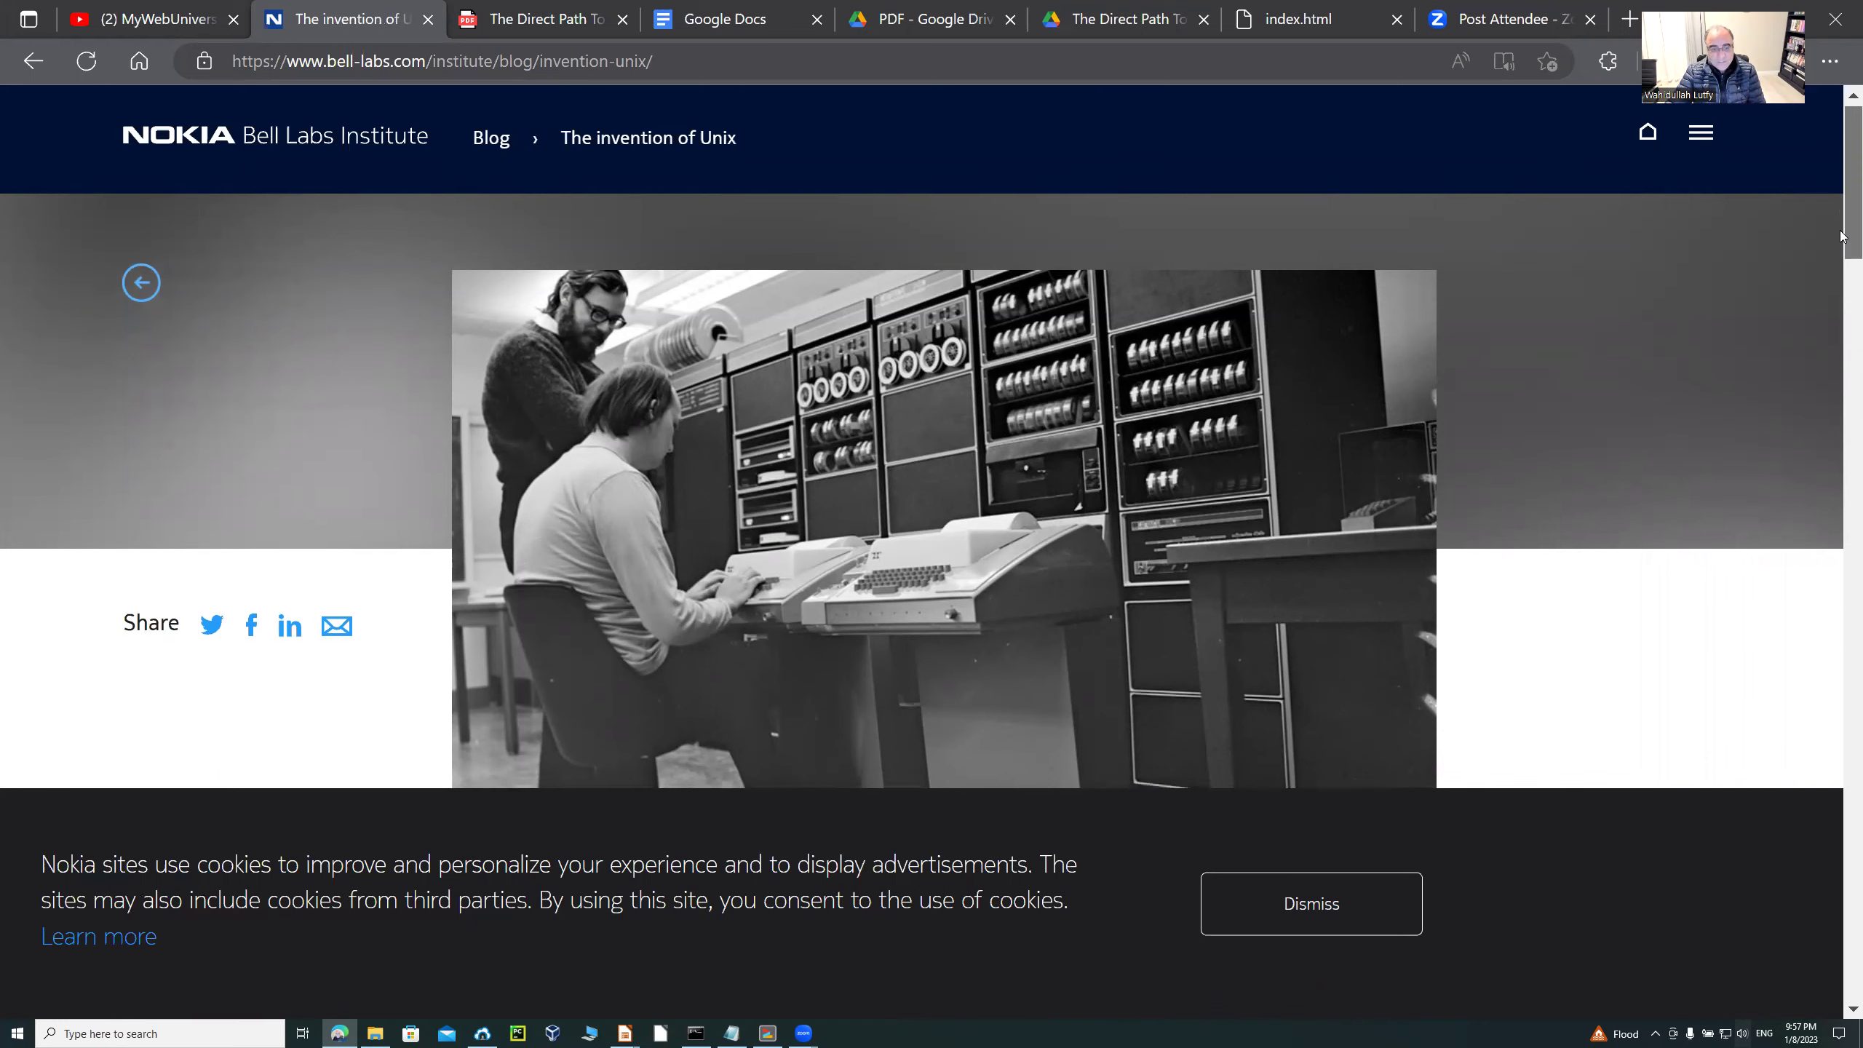
{"action": "scroll", "coordinate": [1840, 257], "scroll_direction": "down", "scroll_amount": 3}
{"action": "scroll", "coordinate": [1839, 330], "scroll_direction": "down", "scroll_amount": 2}
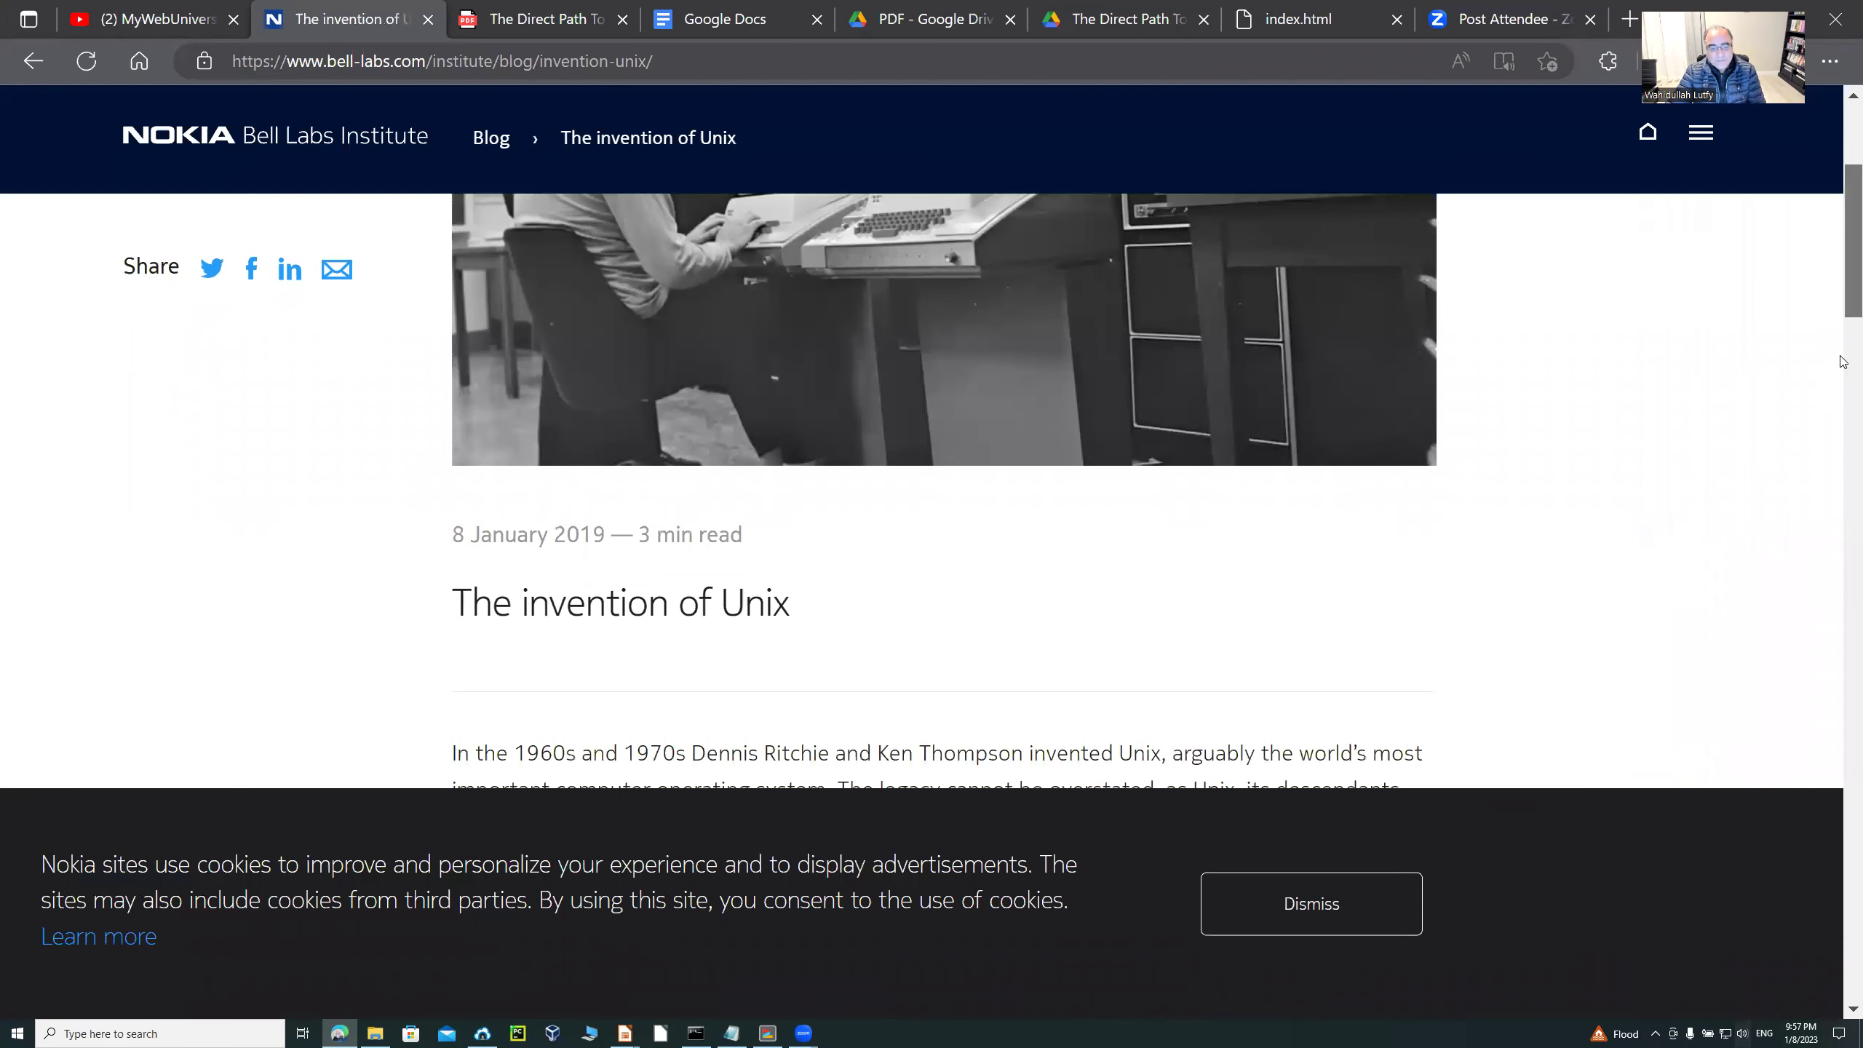
{"action": "scroll", "coordinate": [1840, 440], "scroll_direction": "down", "scroll_amount": 8}
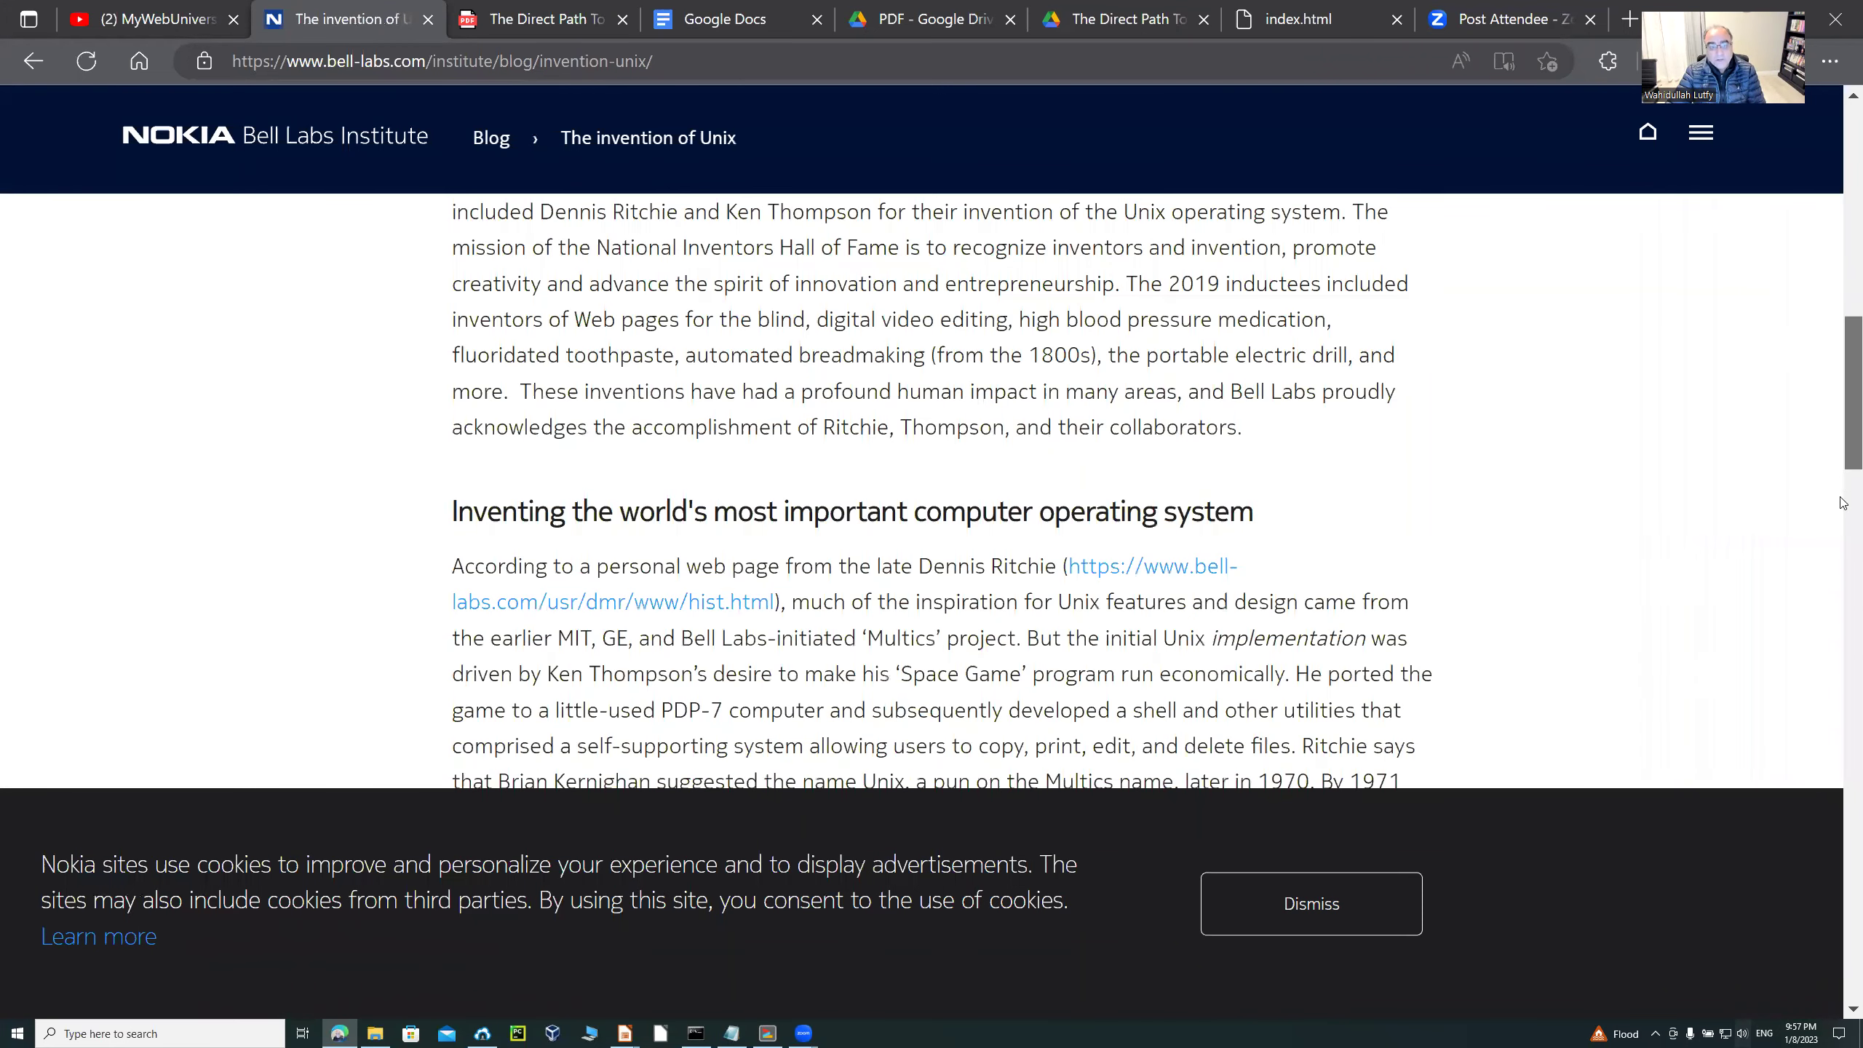
{"action": "scroll", "coordinate": [1839, 503], "scroll_direction": "down", "scroll_amount": 5}
{"action": "left_click_drag", "start_coordinate": [1849, 500], "coordinate": [1808, 144]}
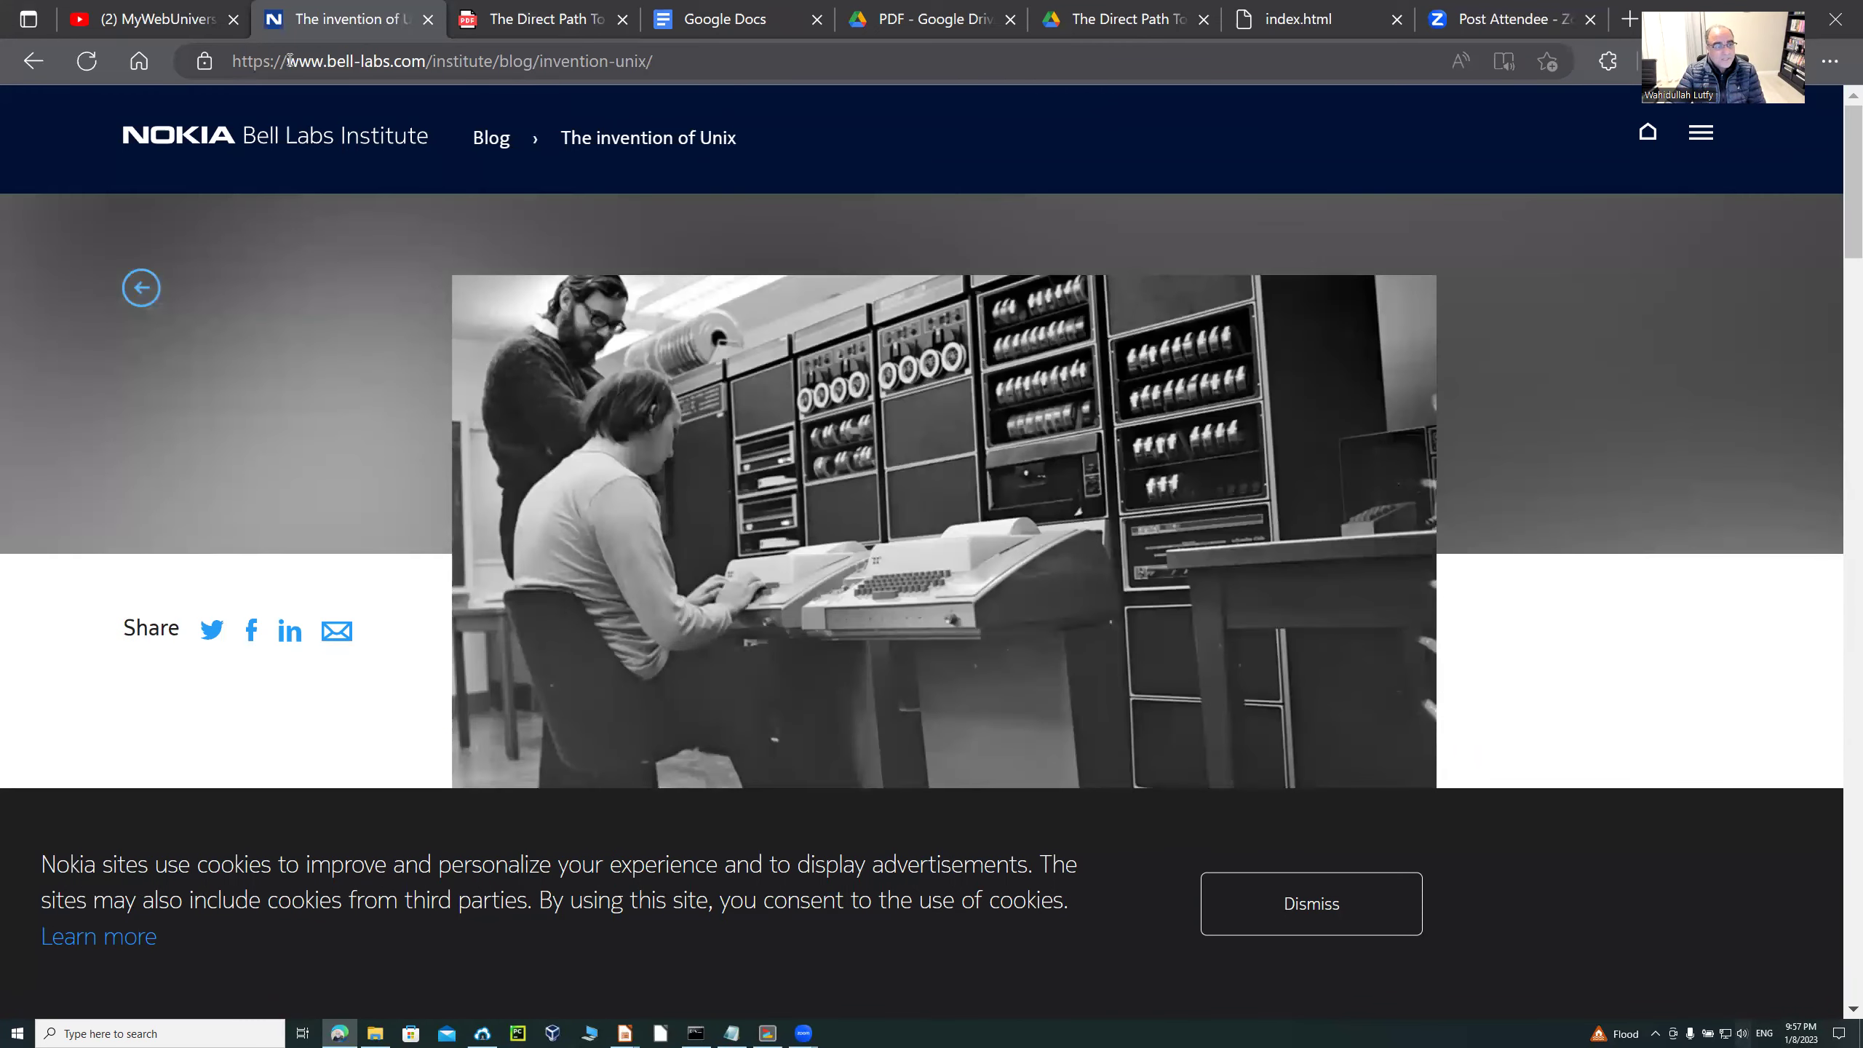
{"action": "key", "text": "alt+Left"}
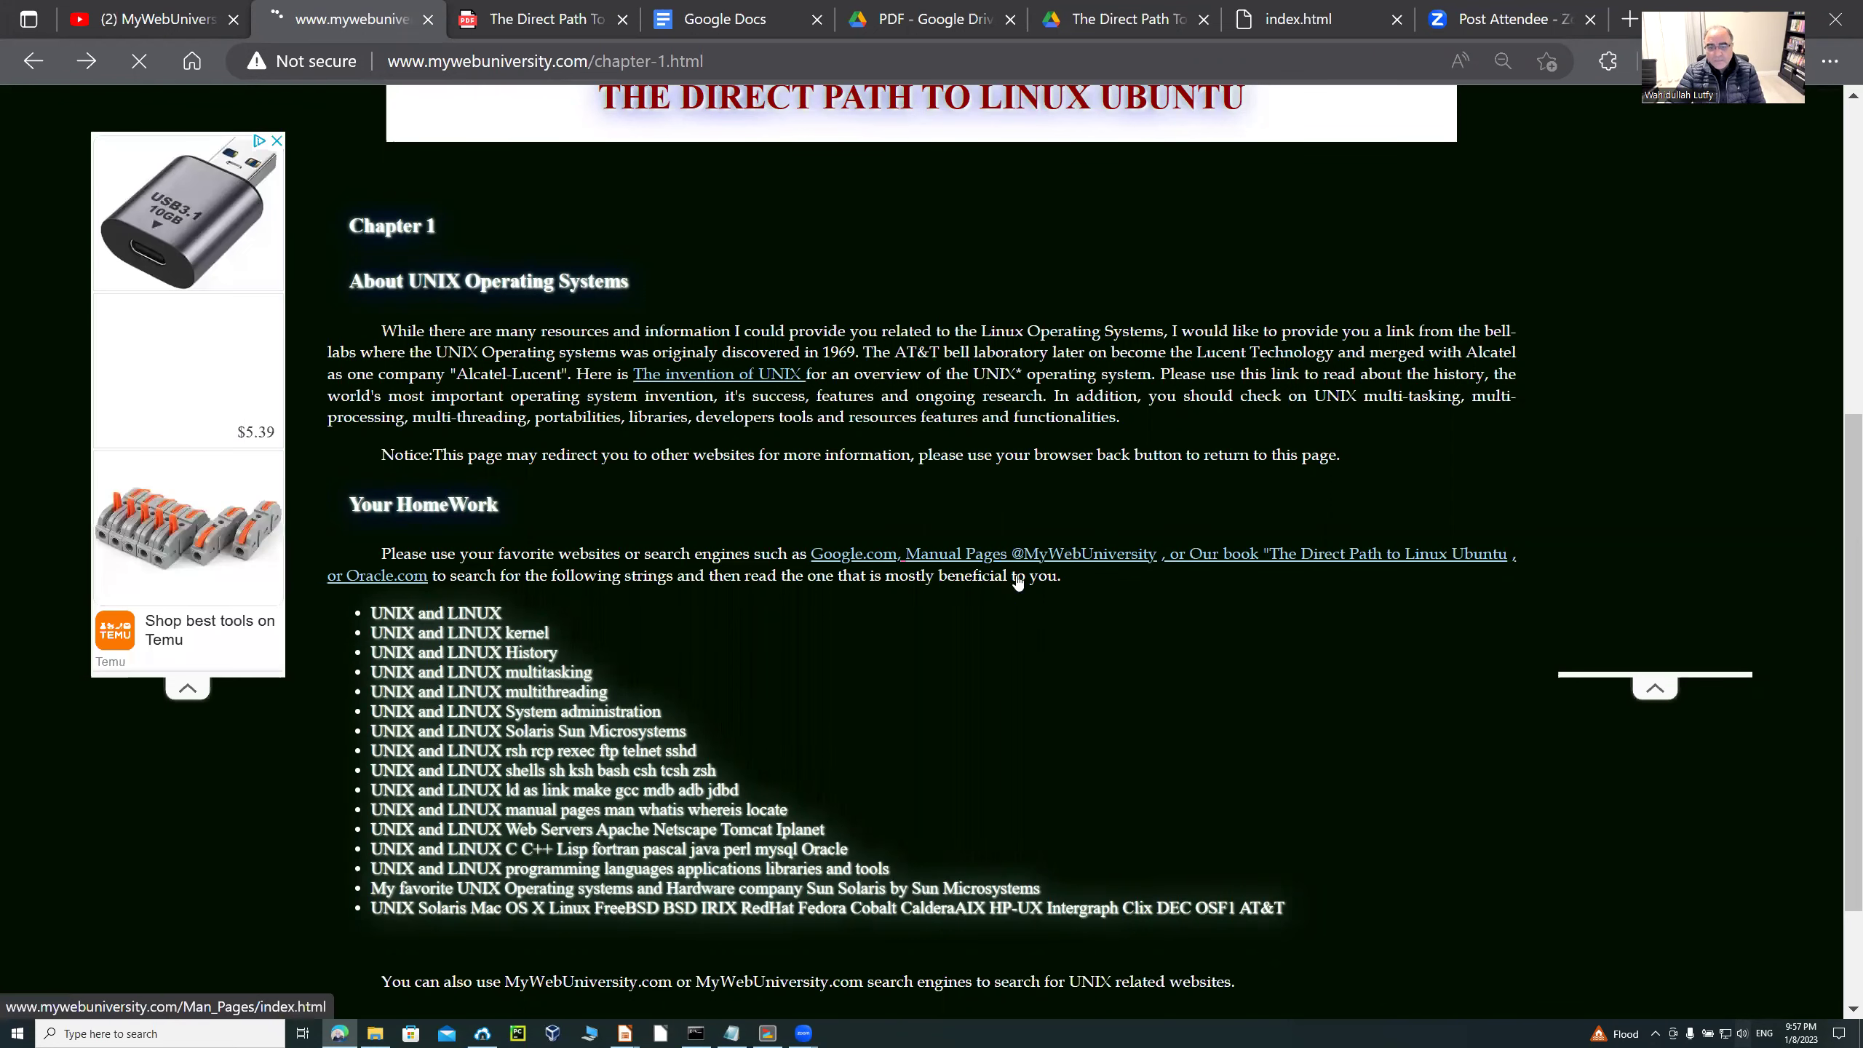
{"action": "left_click", "coordinate": [1000, 557]}
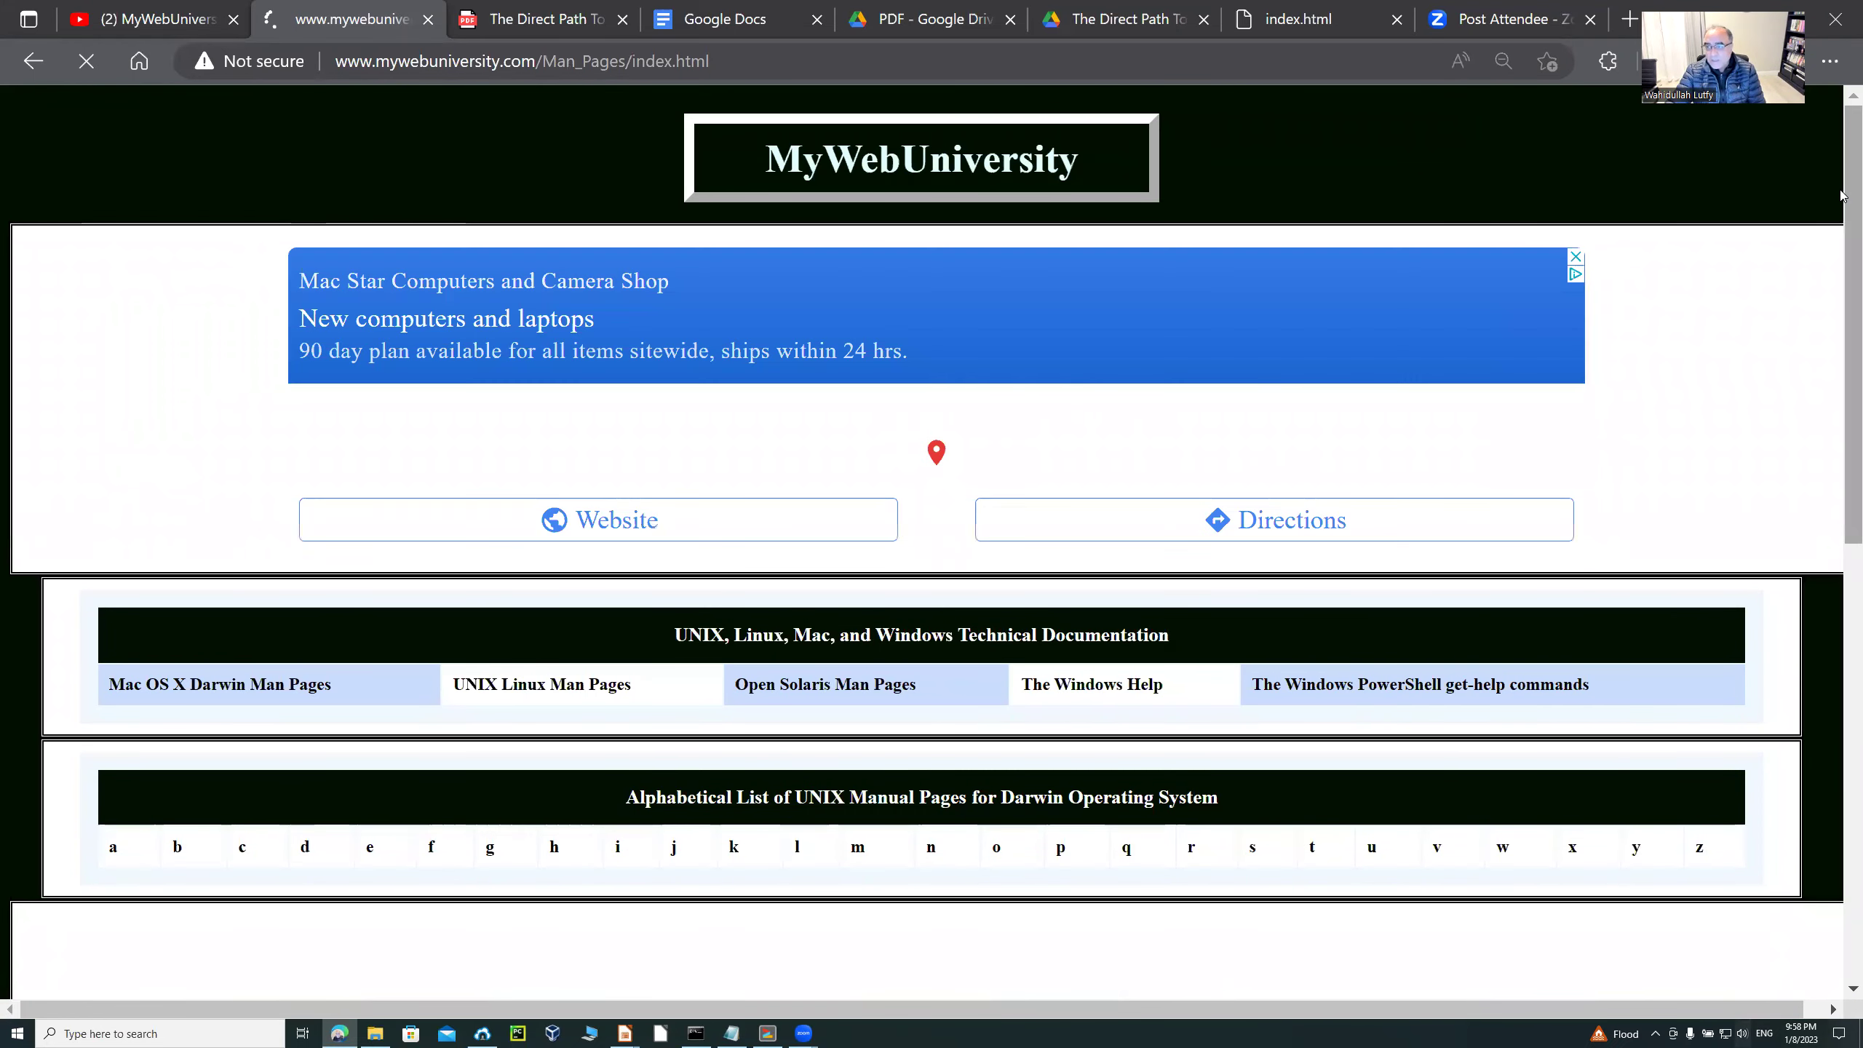
{"action": "scroll", "coordinate": [1839, 195], "scroll_direction": "down", "scroll_amount": 2}
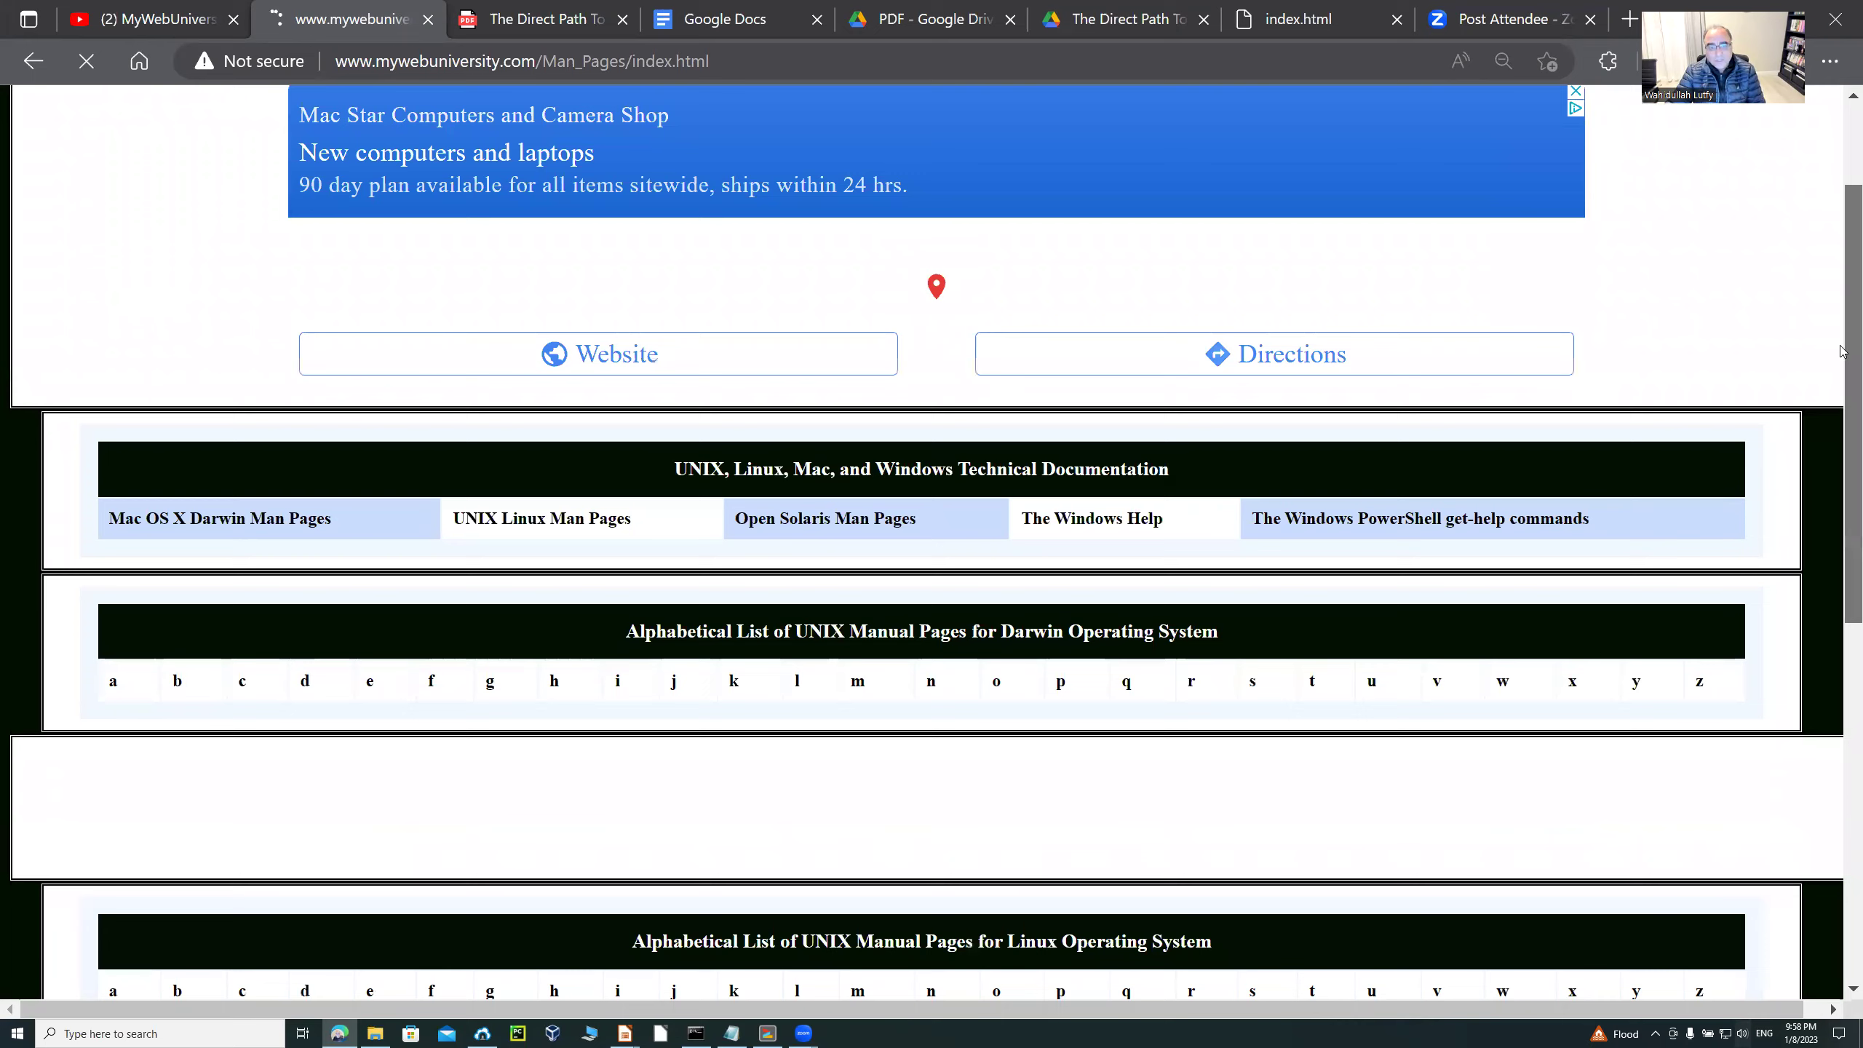
{"action": "scroll", "coordinate": [350, 256], "scroll_direction": "down", "scroll_amount": 3}
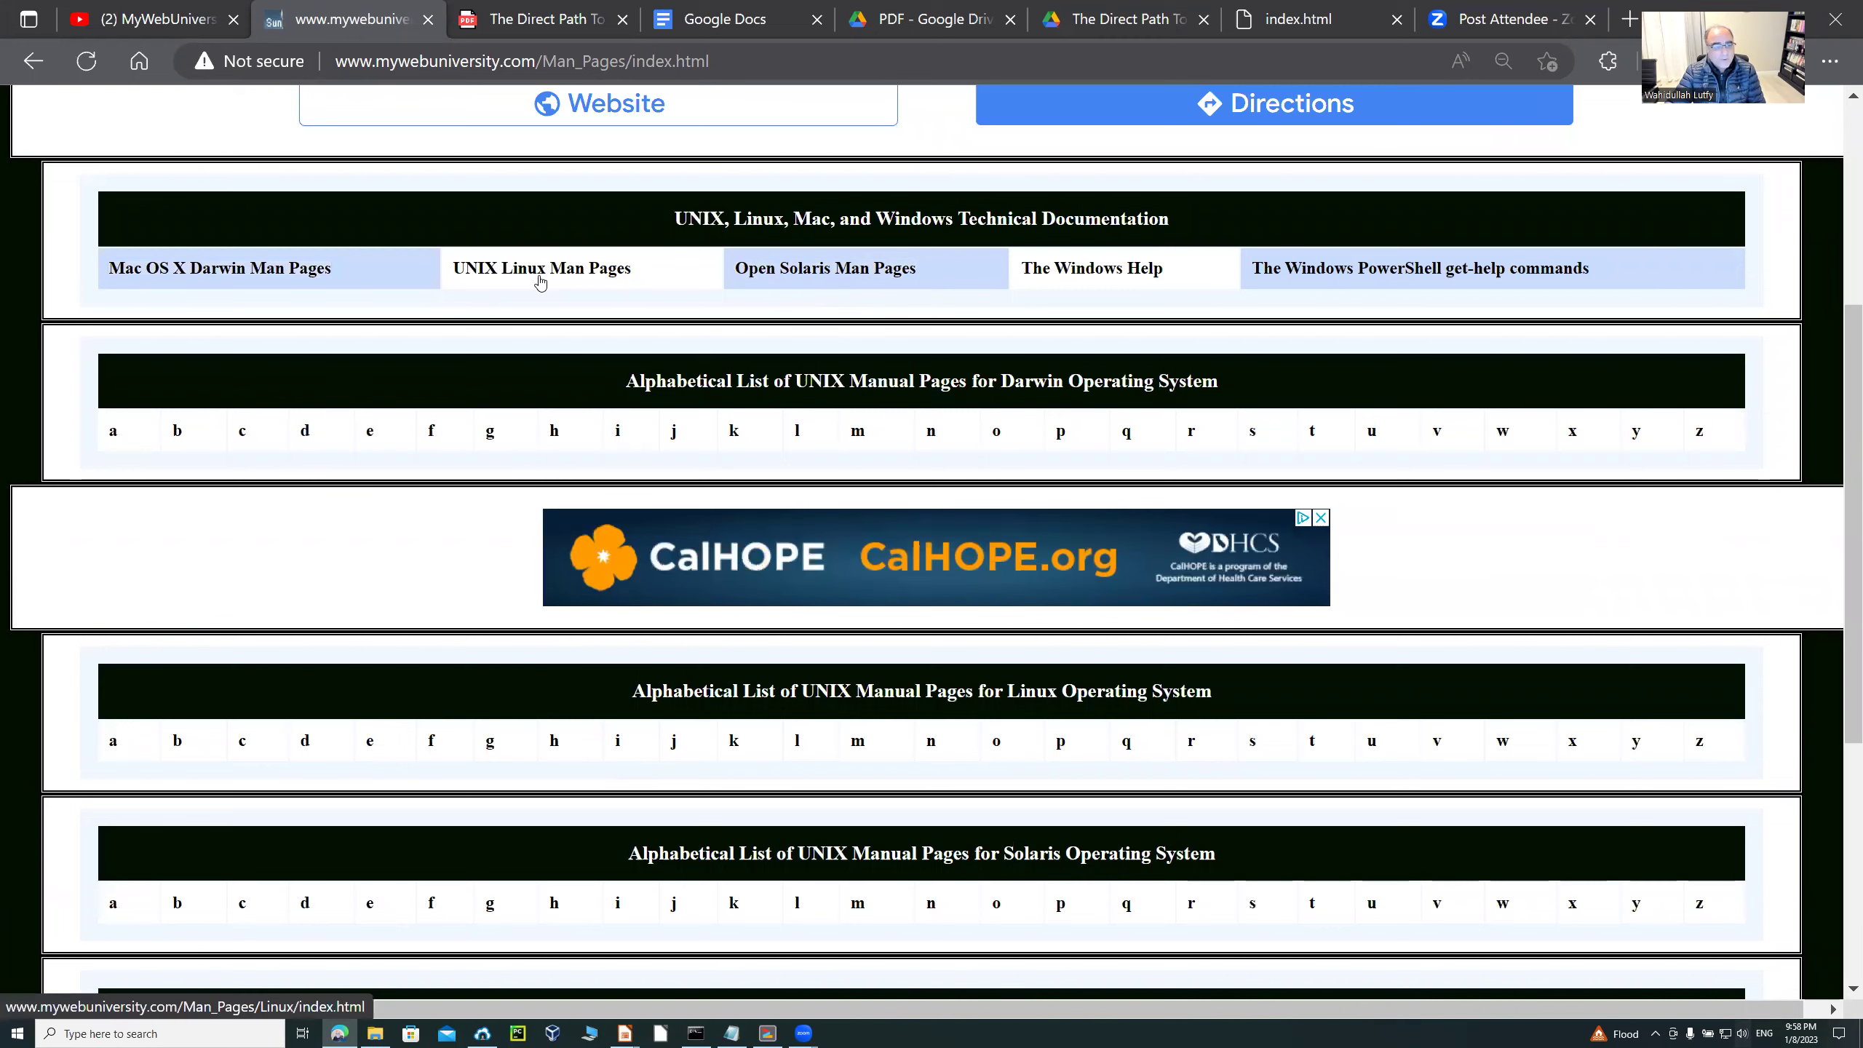
{"action": "left_click", "coordinate": [189, 283]}
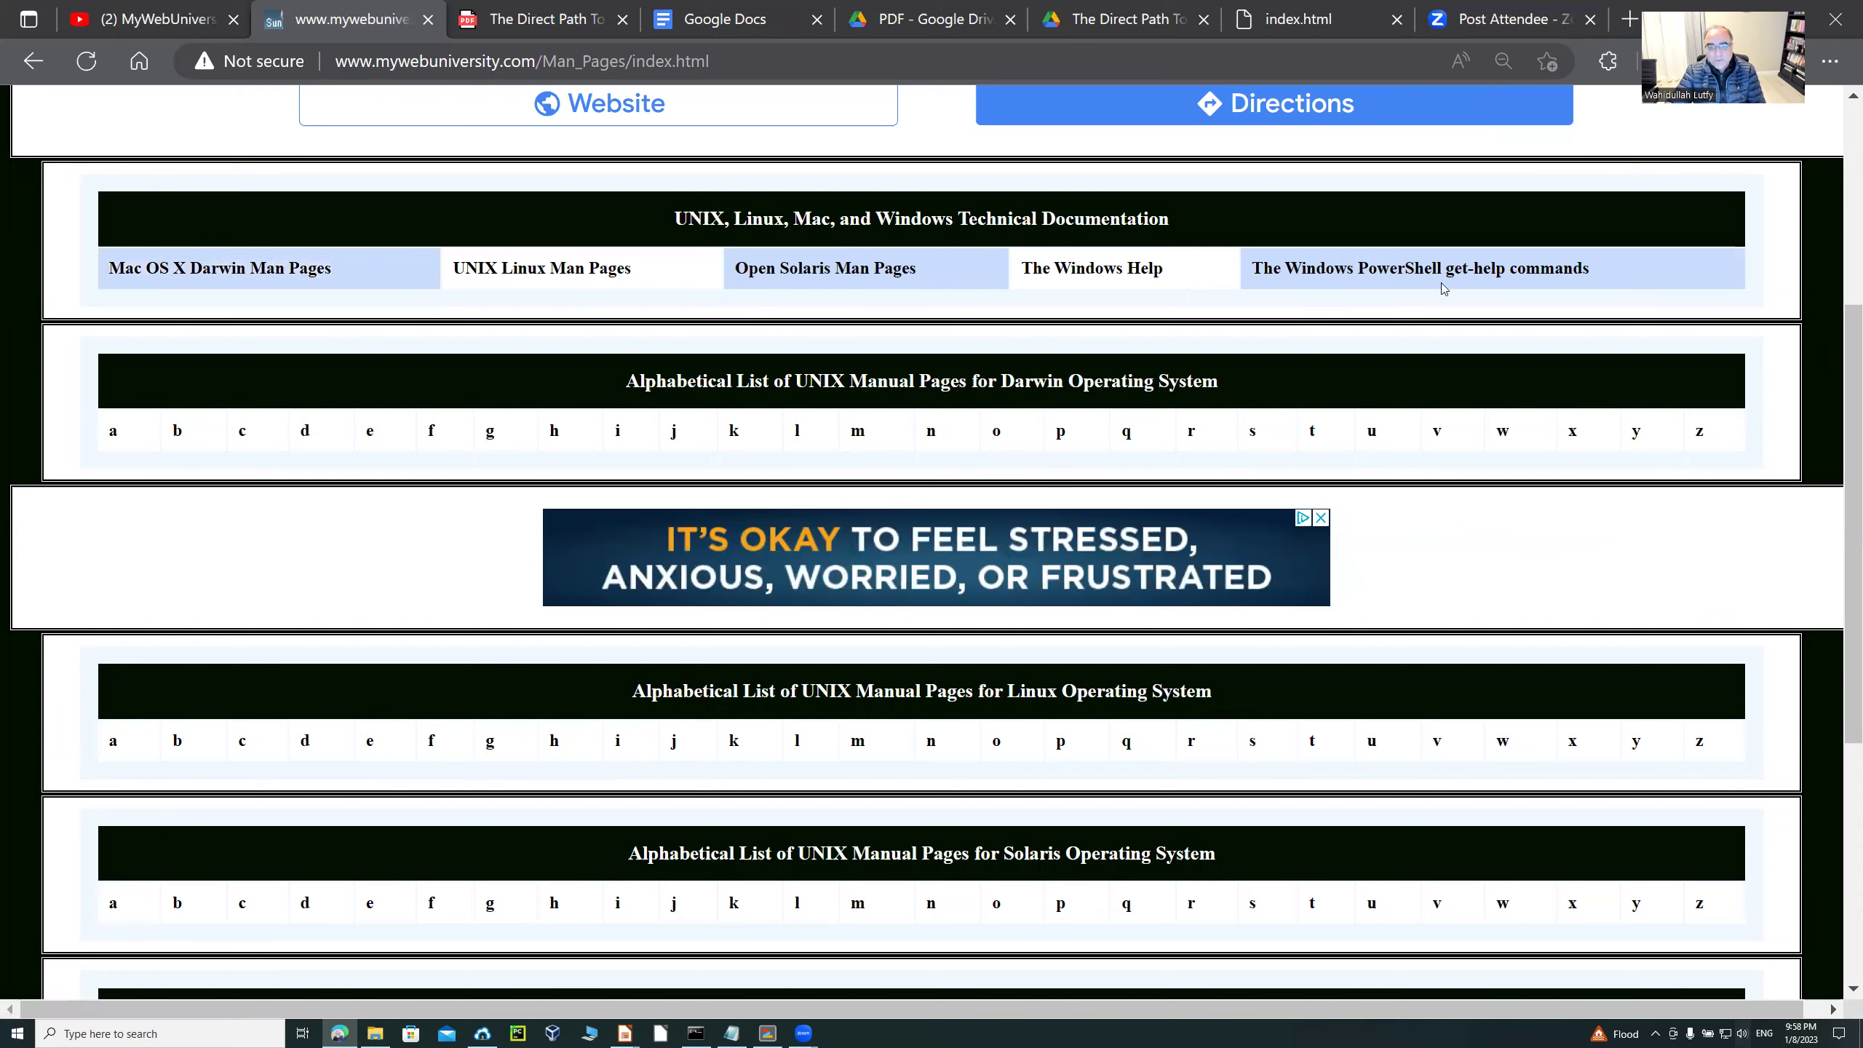
{"action": "left_click", "coordinate": [815, 278]}
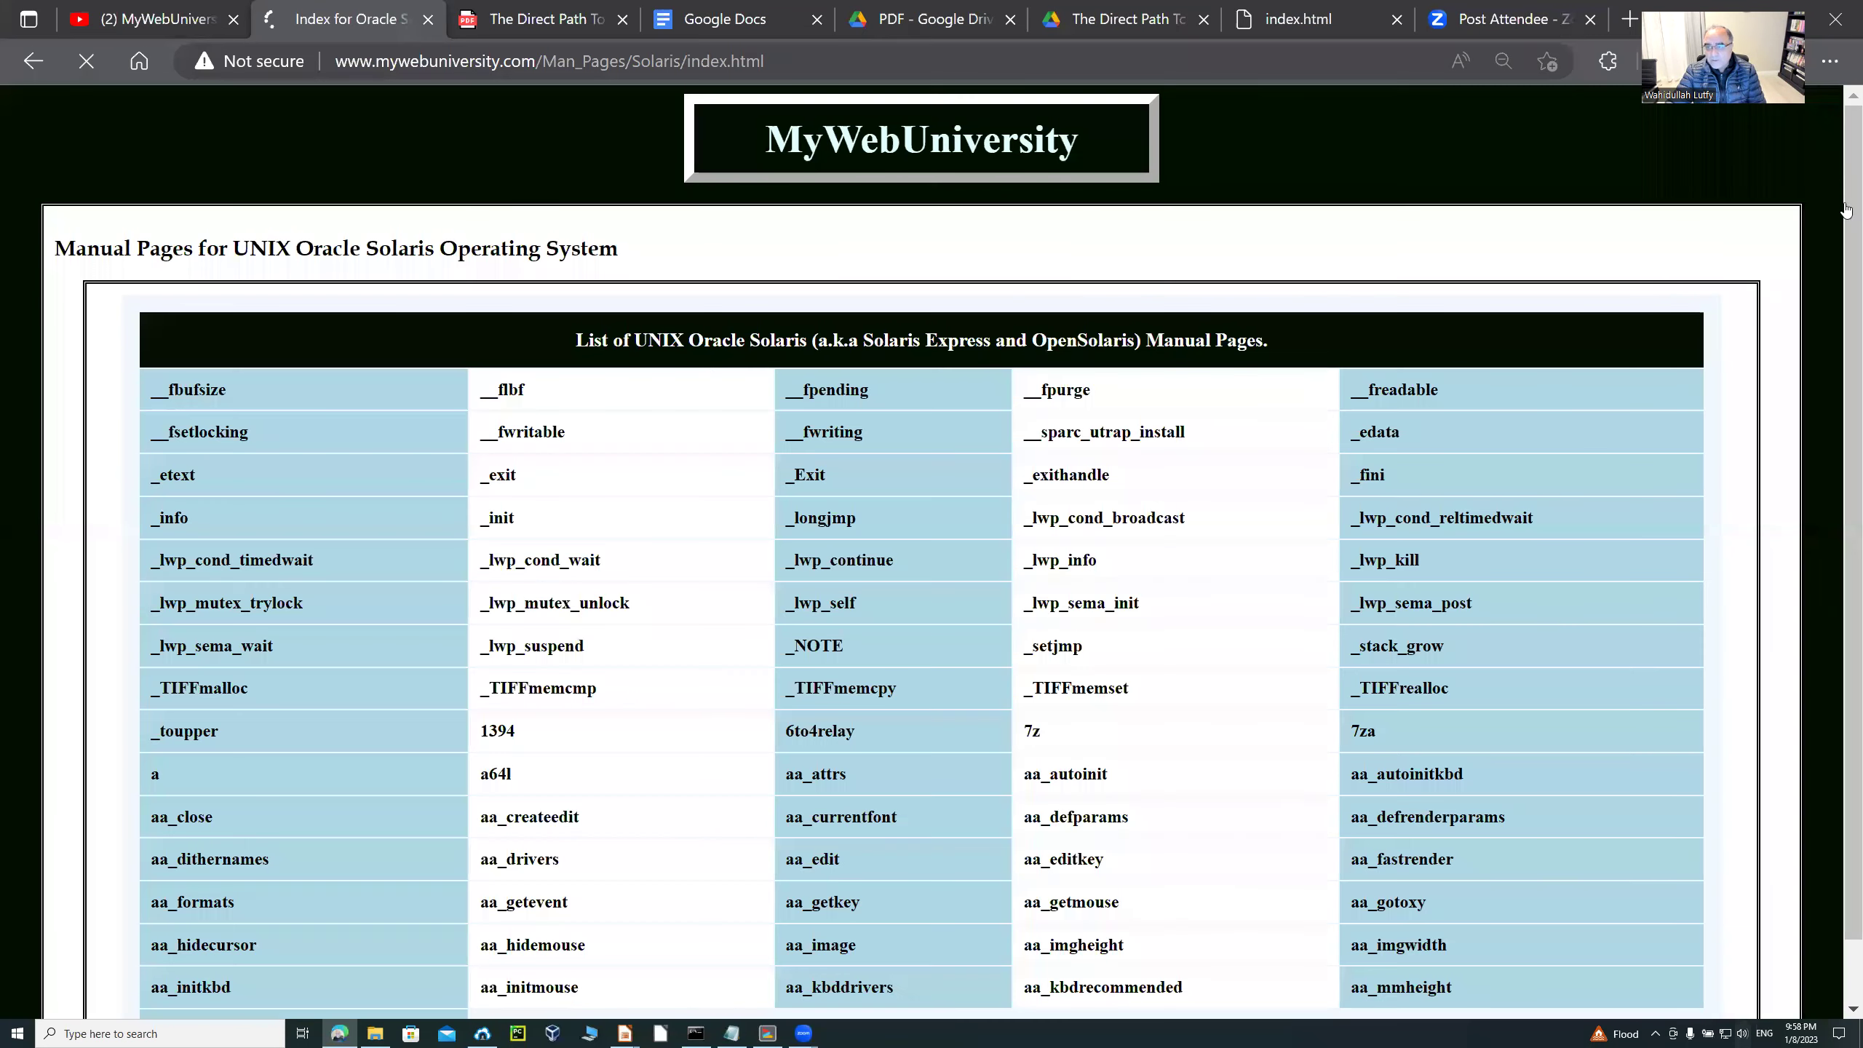
{"action": "scroll", "coordinate": [1846, 332], "scroll_direction": "down", "scroll_amount": 2}
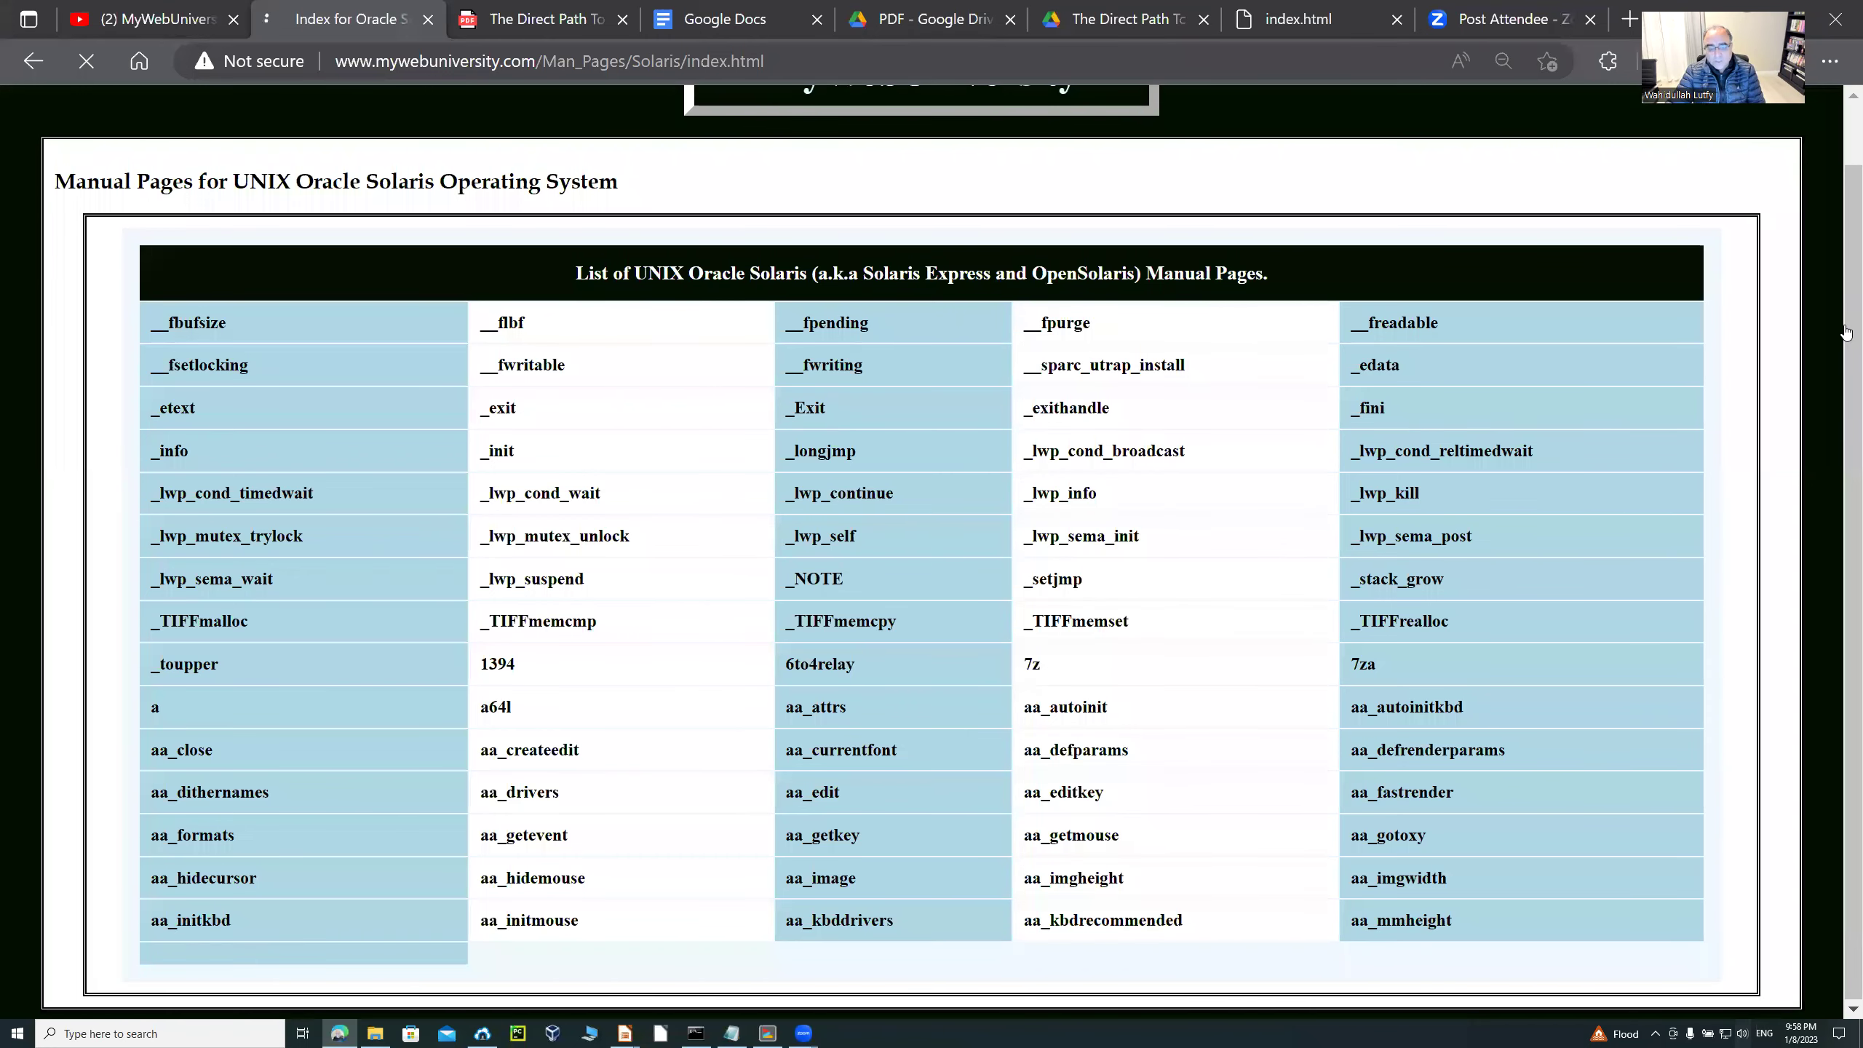